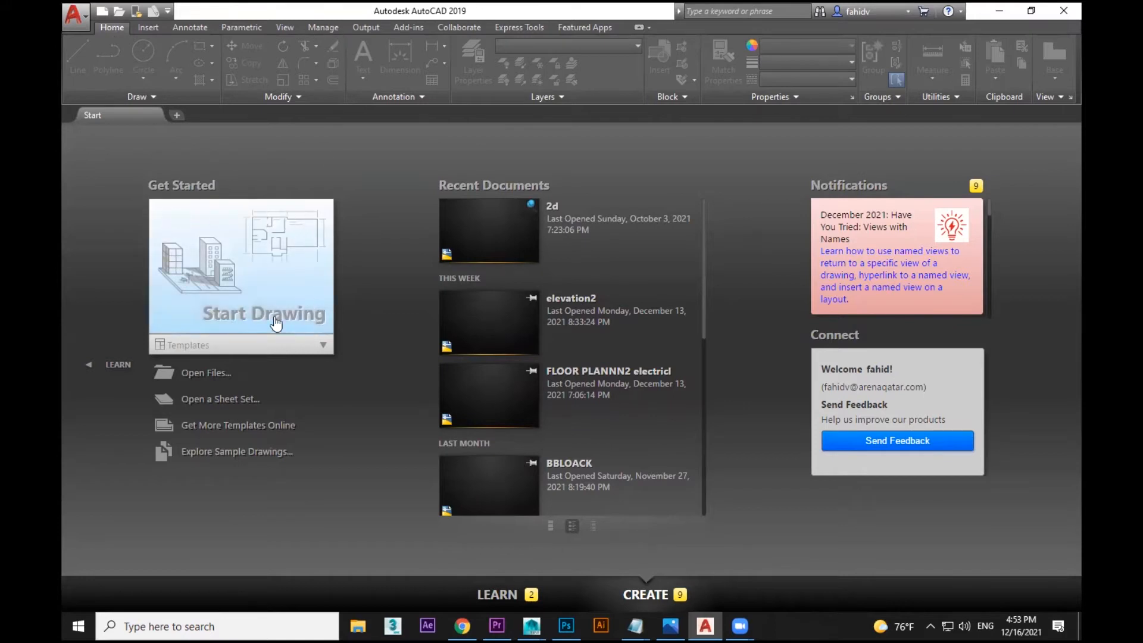
# Step: Start a new blank drawing, and look at the drawing templates offered on the start page
pyautogui.click(263, 279)
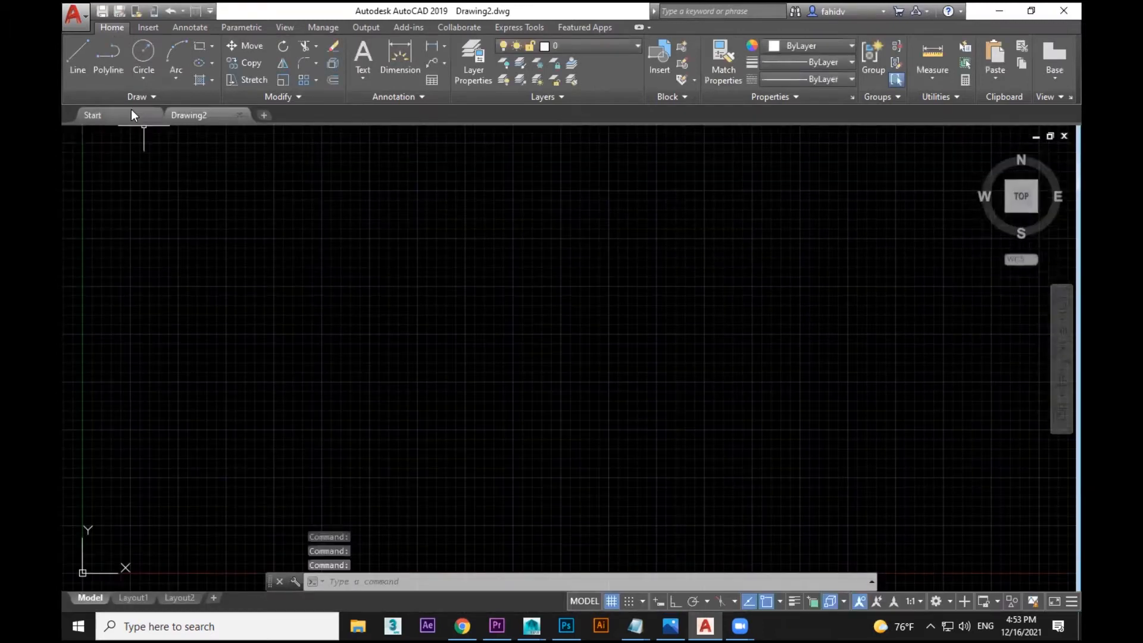
pyautogui.click(132, 114)
pyautogui.click(323, 345)
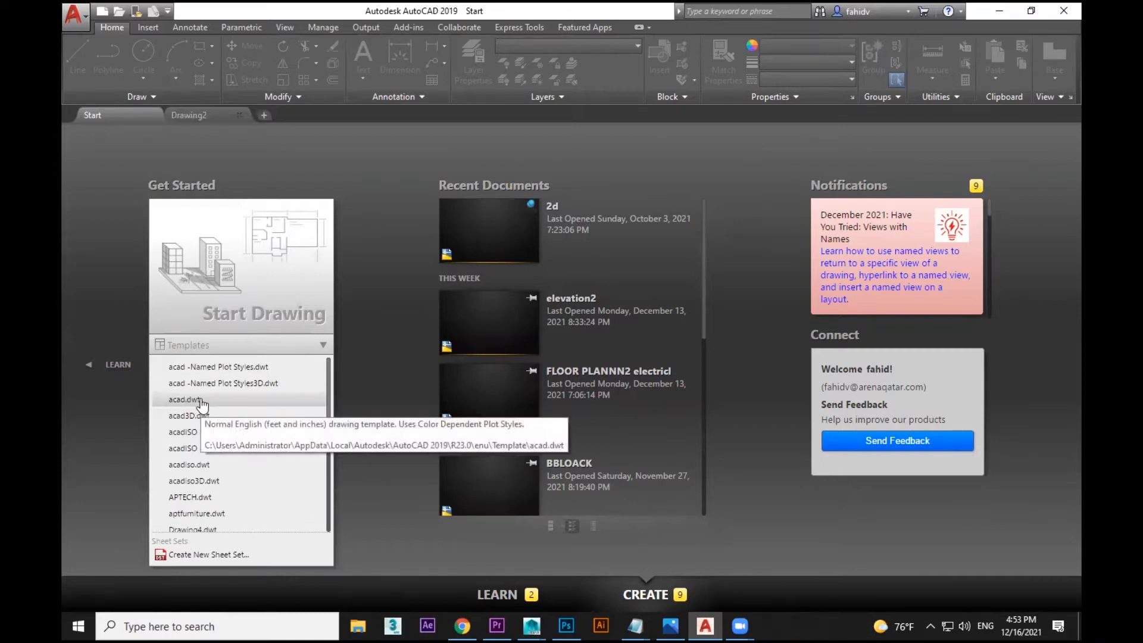
pyautogui.click(382, 318)
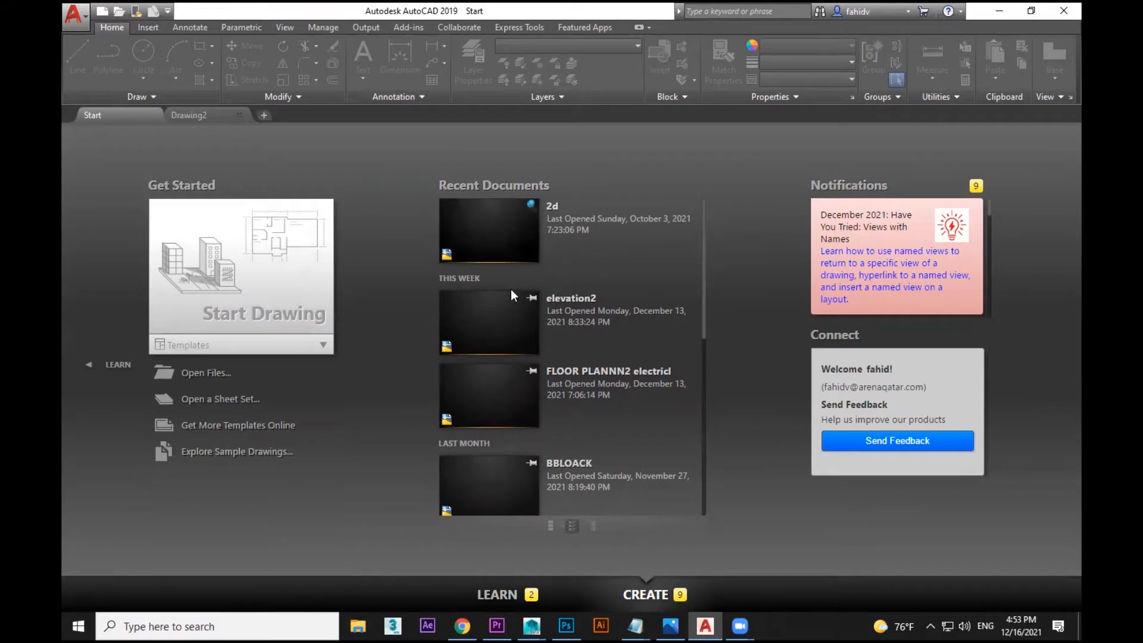
# Step: Look through the recent documents list and the dialog for opening existing drawing files, without opening any
pyautogui.scroll(-5, 510, 298)
pyautogui.scroll(3, 508, 327)
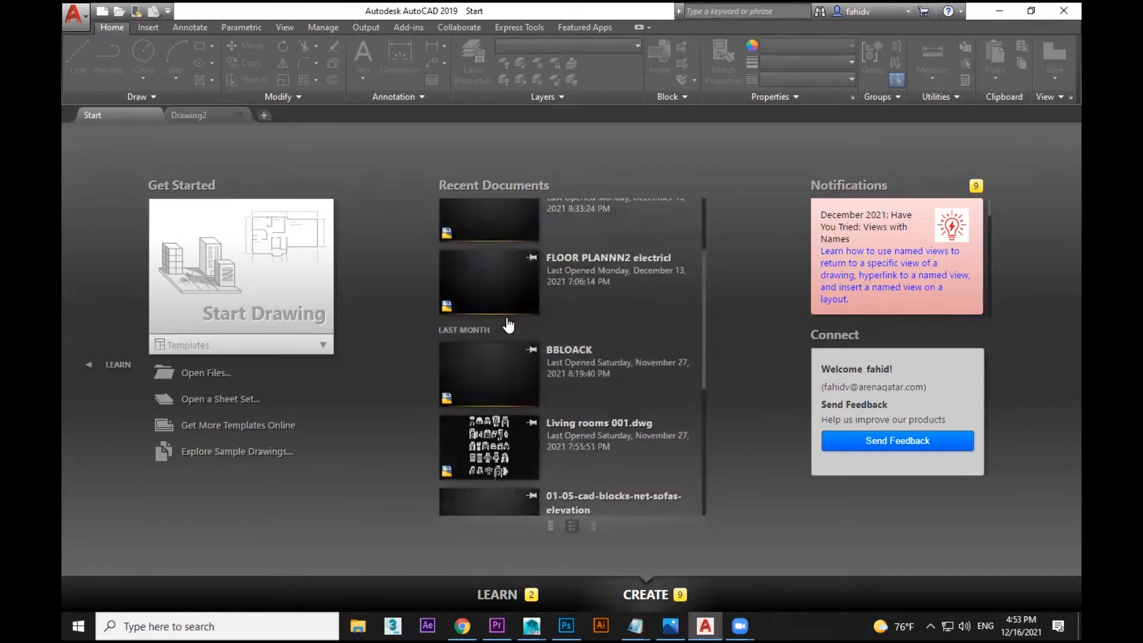
pyautogui.scroll(2, 508, 325)
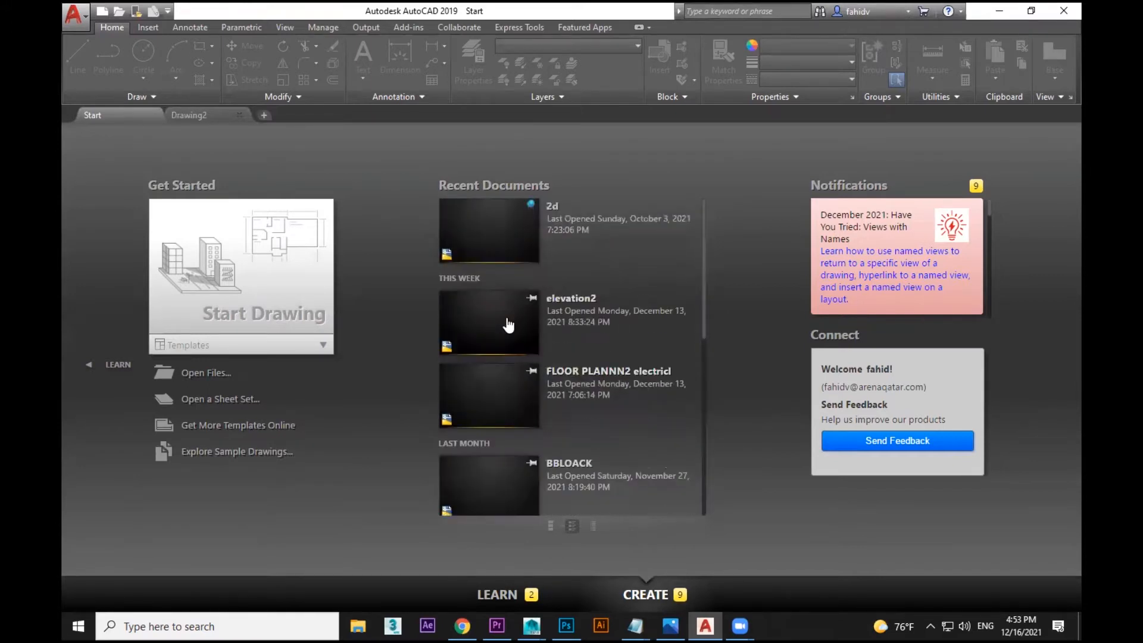
pyautogui.click(208, 374)
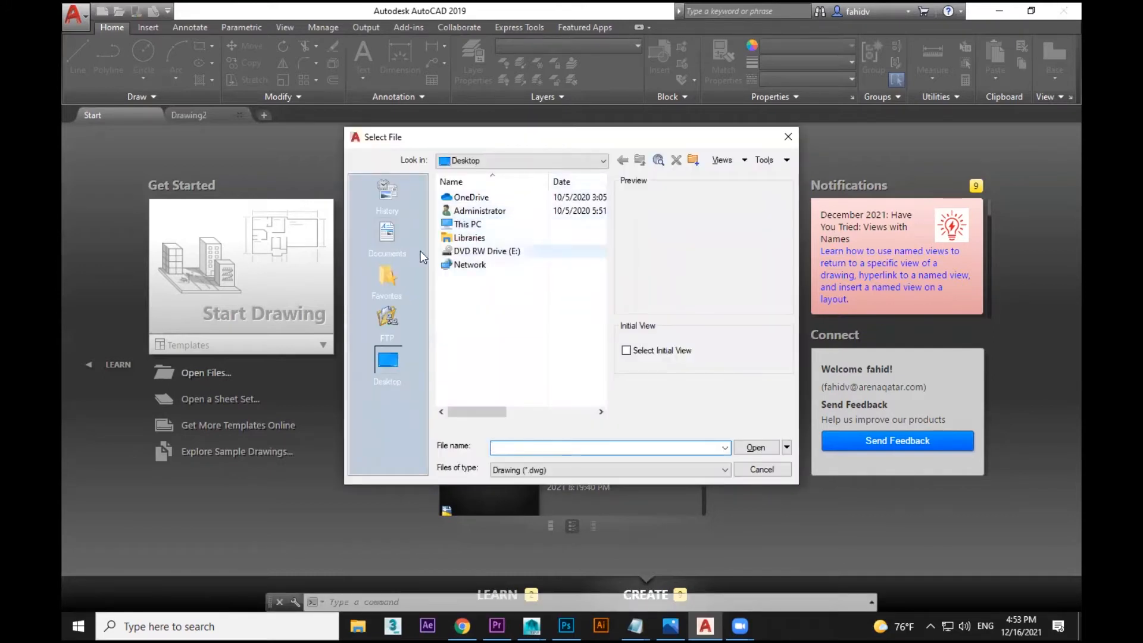
pyautogui.click(789, 138)
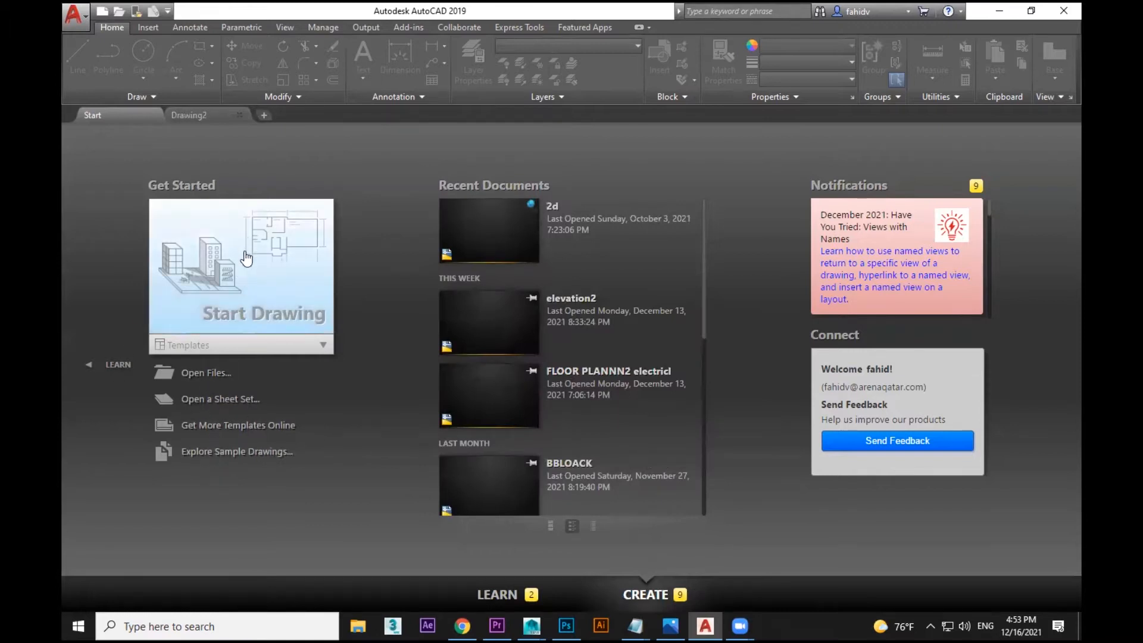
# Step: Create two additional blank drawings, switch back through the open drawings to Drawing2, and close the two extras
pyautogui.click(250, 275)
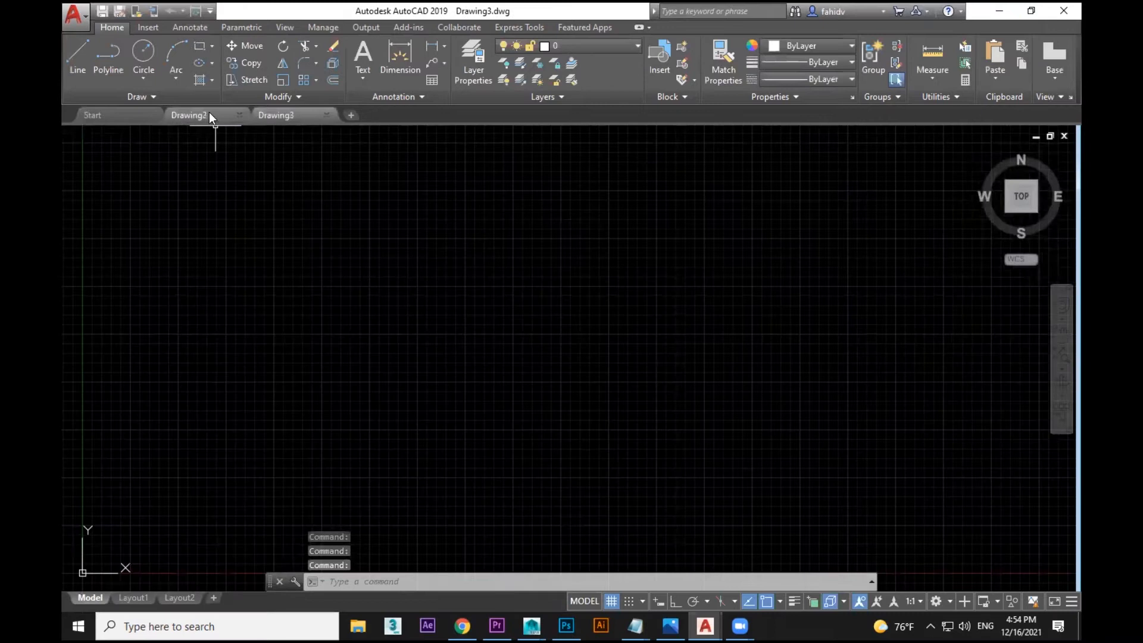
pyautogui.click(350, 115)
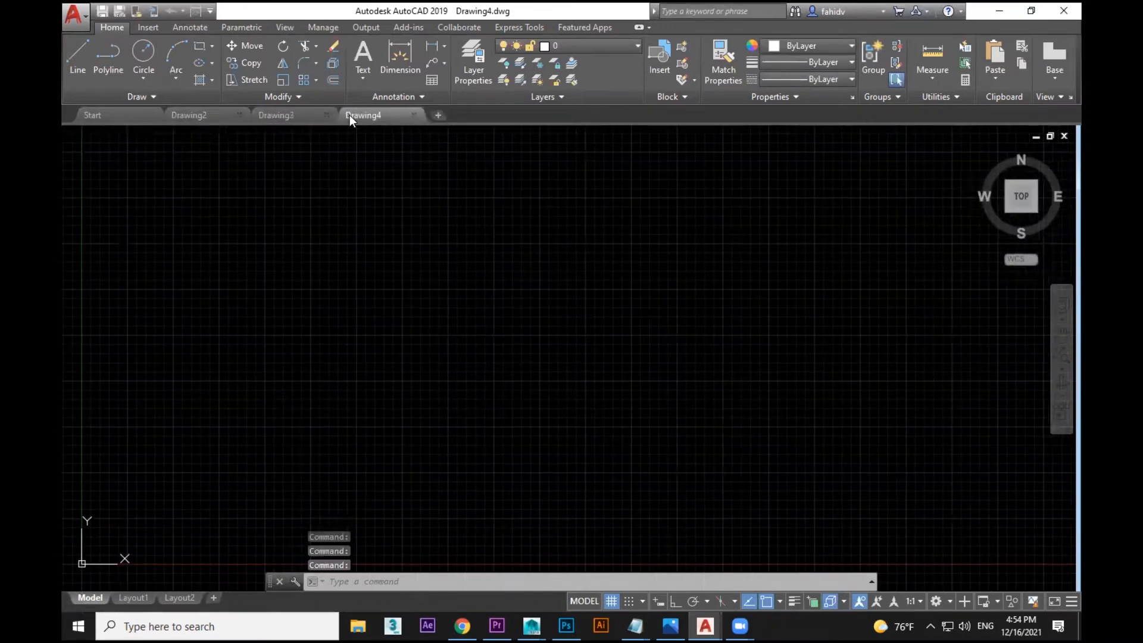
pyautogui.moveTo(361, 119)
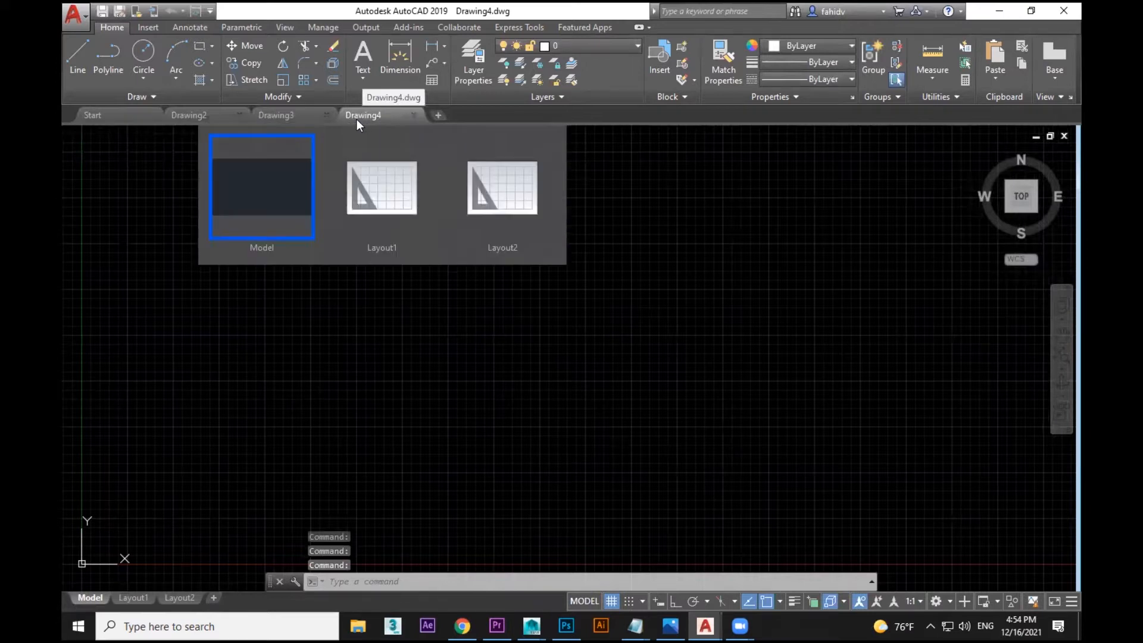
pyautogui.click(290, 116)
pyautogui.click(218, 117)
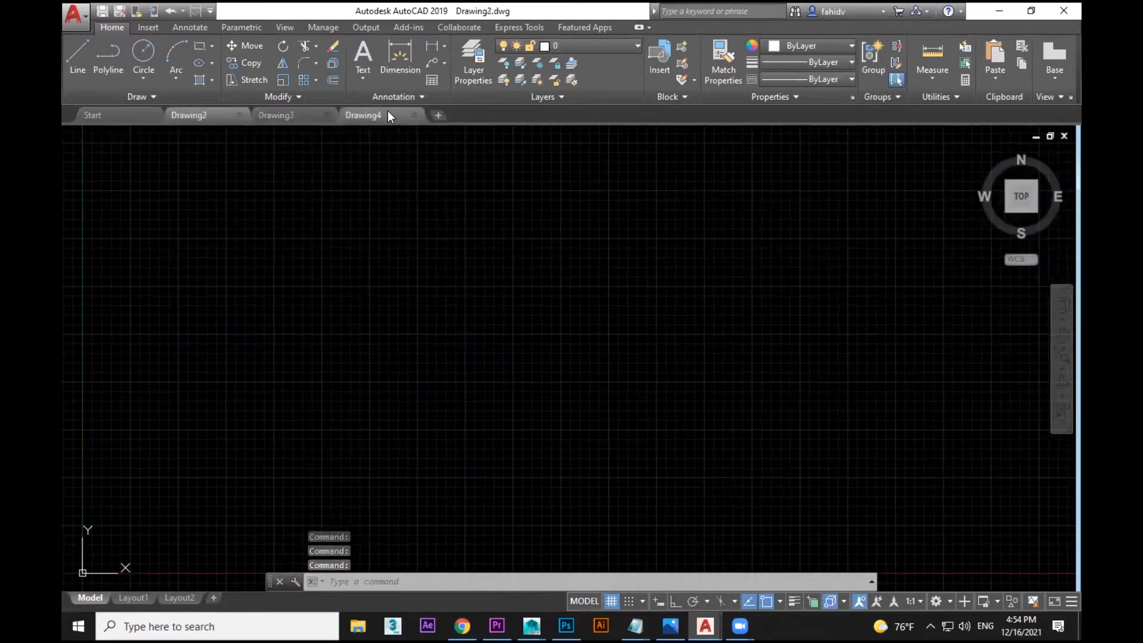
pyautogui.click(413, 114)
pyautogui.click(326, 115)
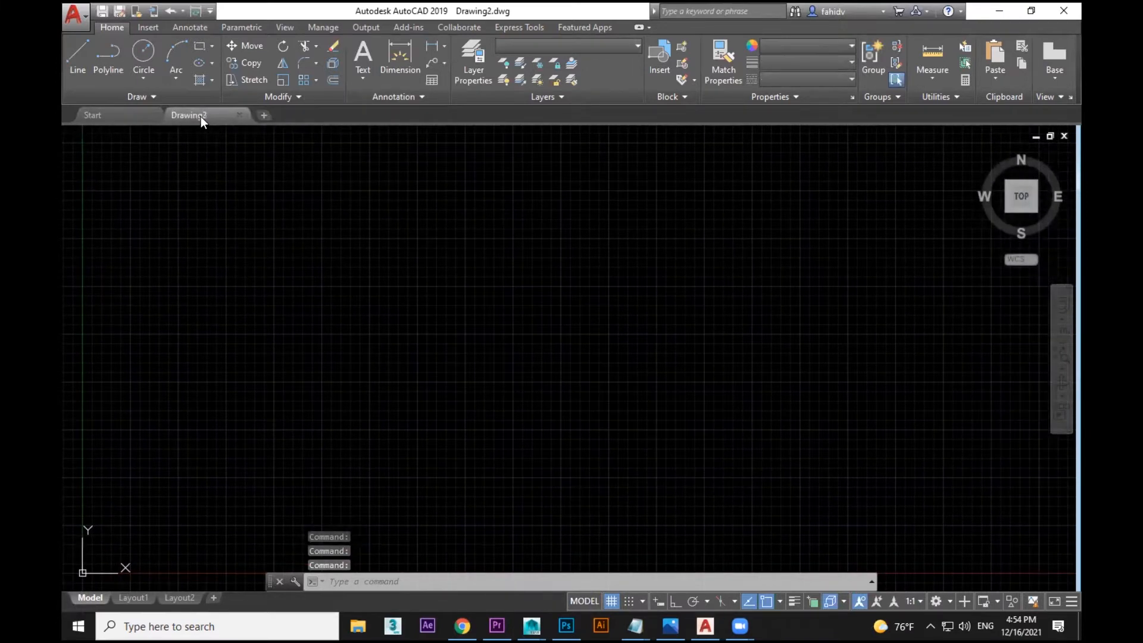
# Step: Add another pair of blank drawings, close both, and return to Drawing2 by way of the start page
pyautogui.click(264, 115)
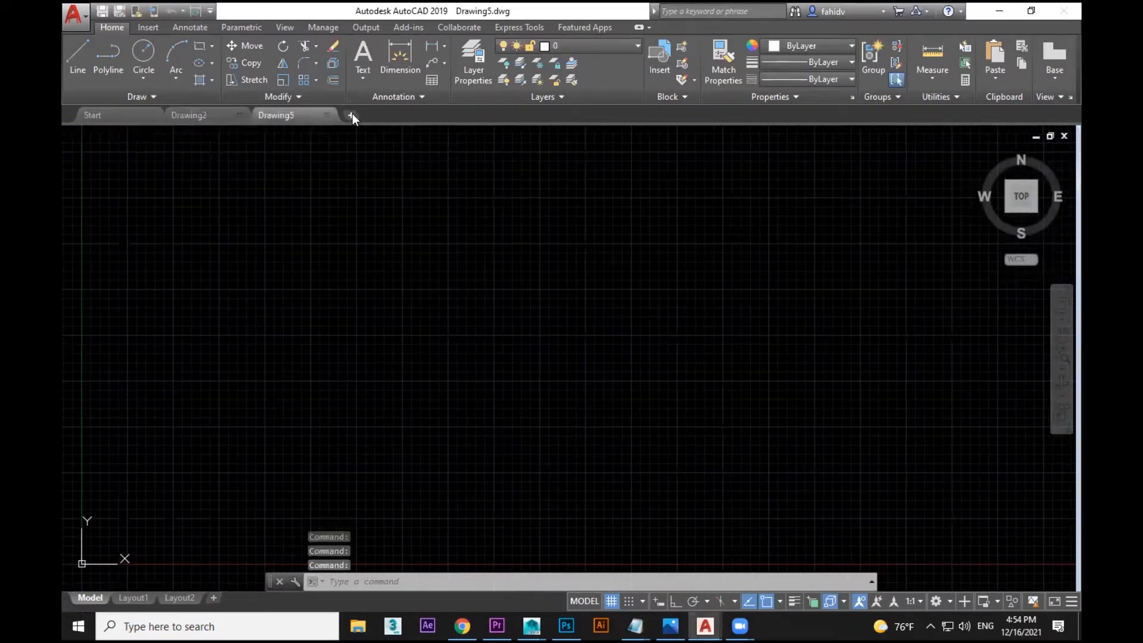
pyautogui.click(350, 115)
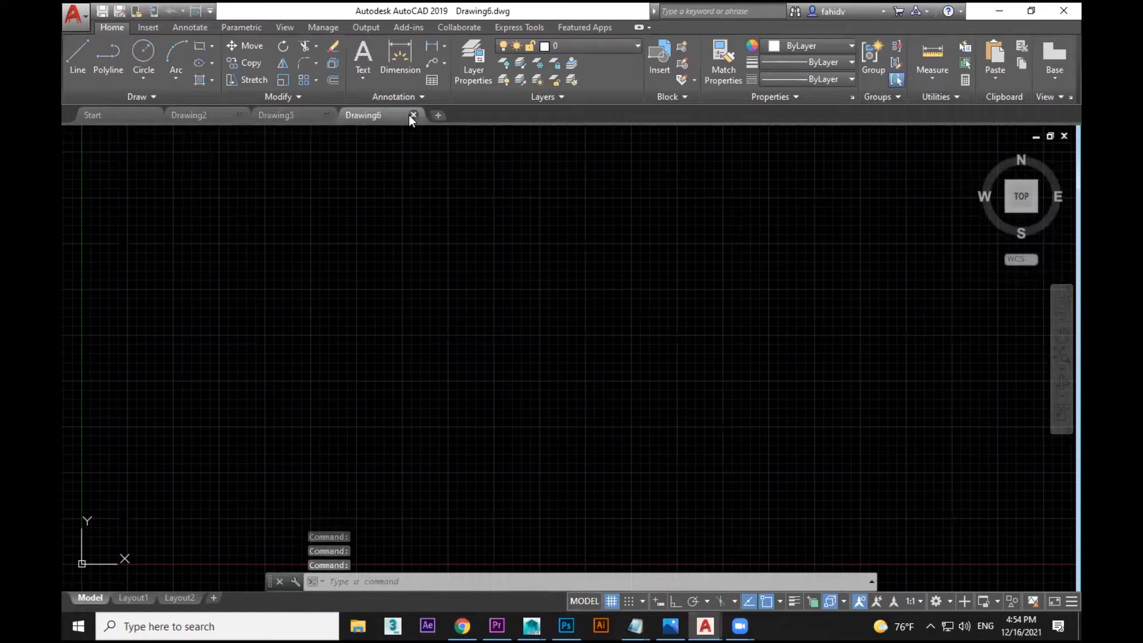
pyautogui.click(412, 114)
pyautogui.click(329, 115)
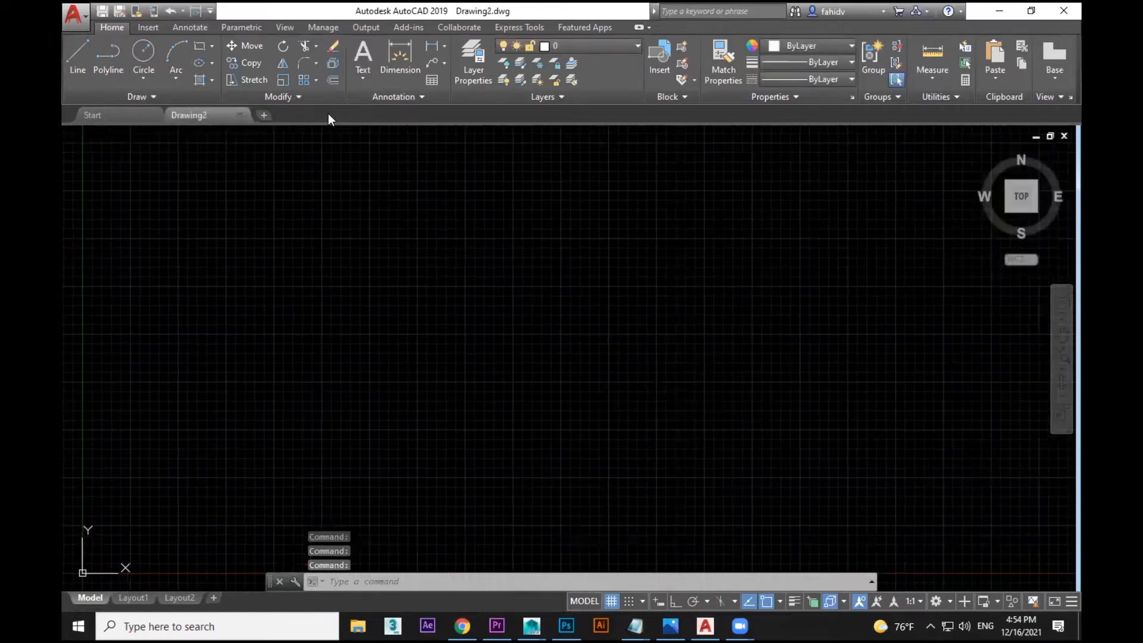
pyautogui.click(112, 116)
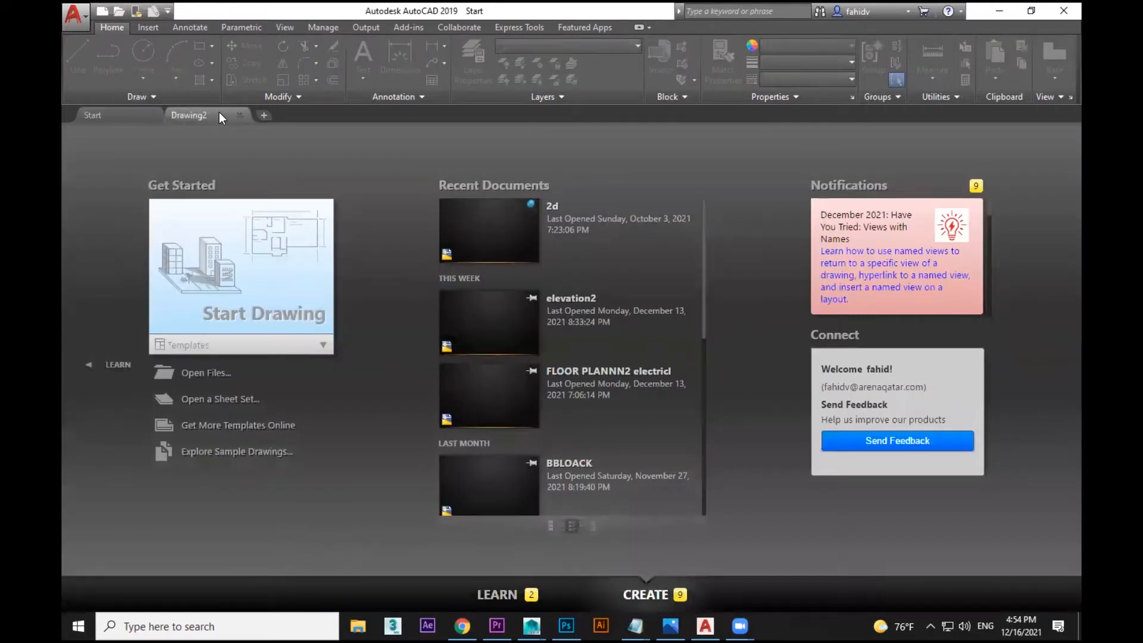
pyautogui.click(219, 113)
pyautogui.moveTo(343, 210); pyautogui.dragTo(336, 225, button='middle')
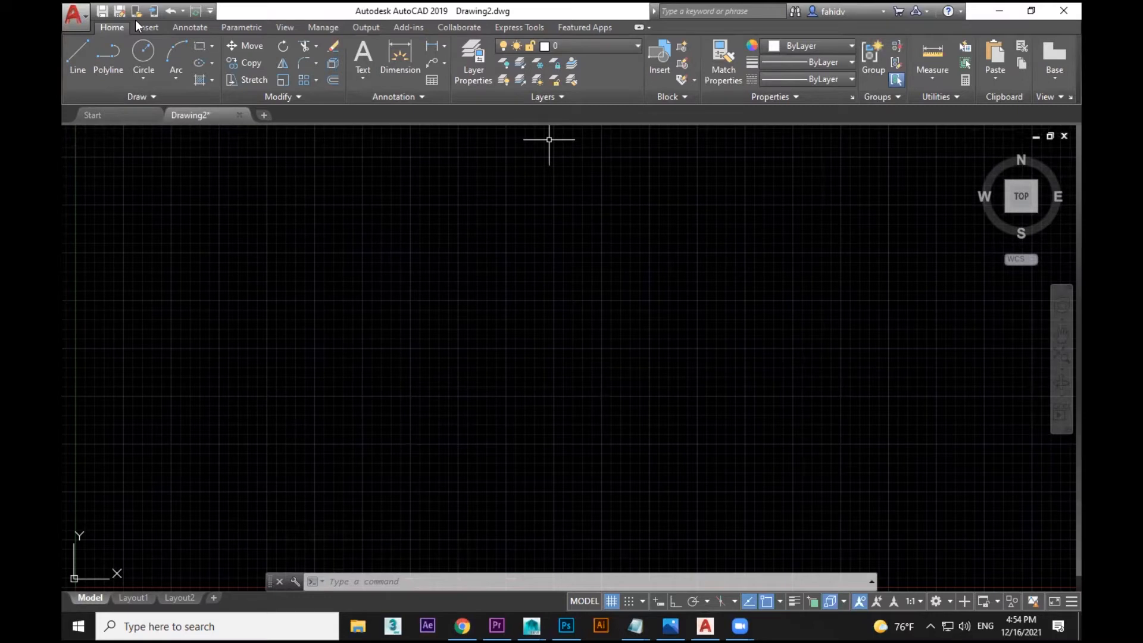
# Step: Examine the Insert, Annotate, Parametric, View, Manage, Output and Add-ins tool sets, ending on the Home tools
pyautogui.click(148, 27)
pyautogui.click(187, 26)
pyautogui.click(235, 26)
pyautogui.click(284, 26)
pyautogui.click(323, 26)
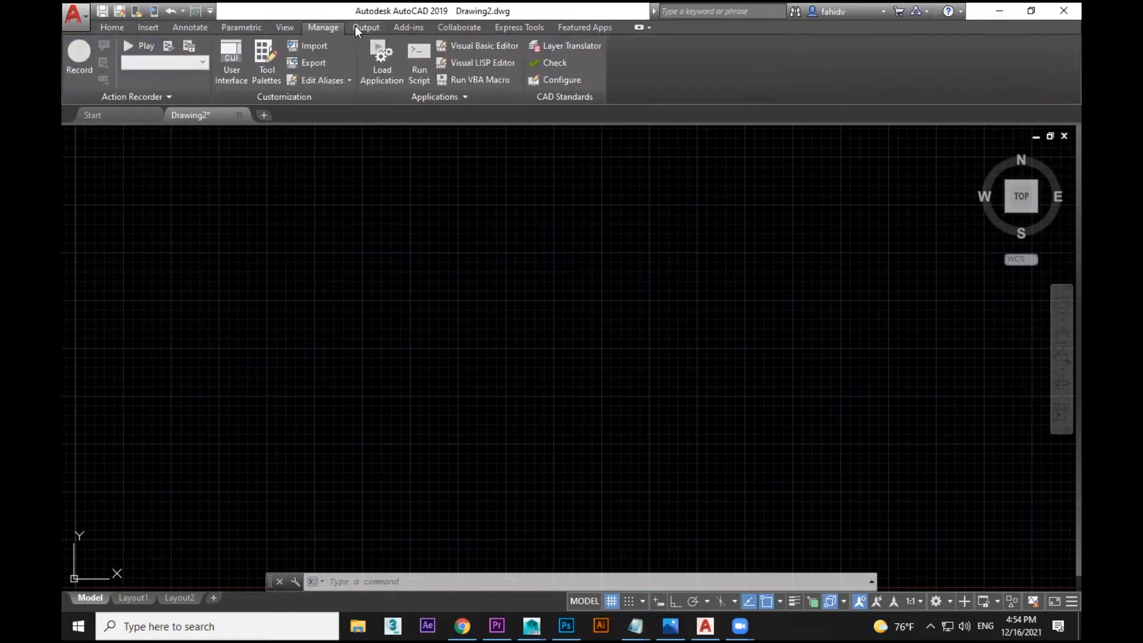
pyautogui.click(366, 27)
pyautogui.click(408, 26)
pyautogui.click(111, 27)
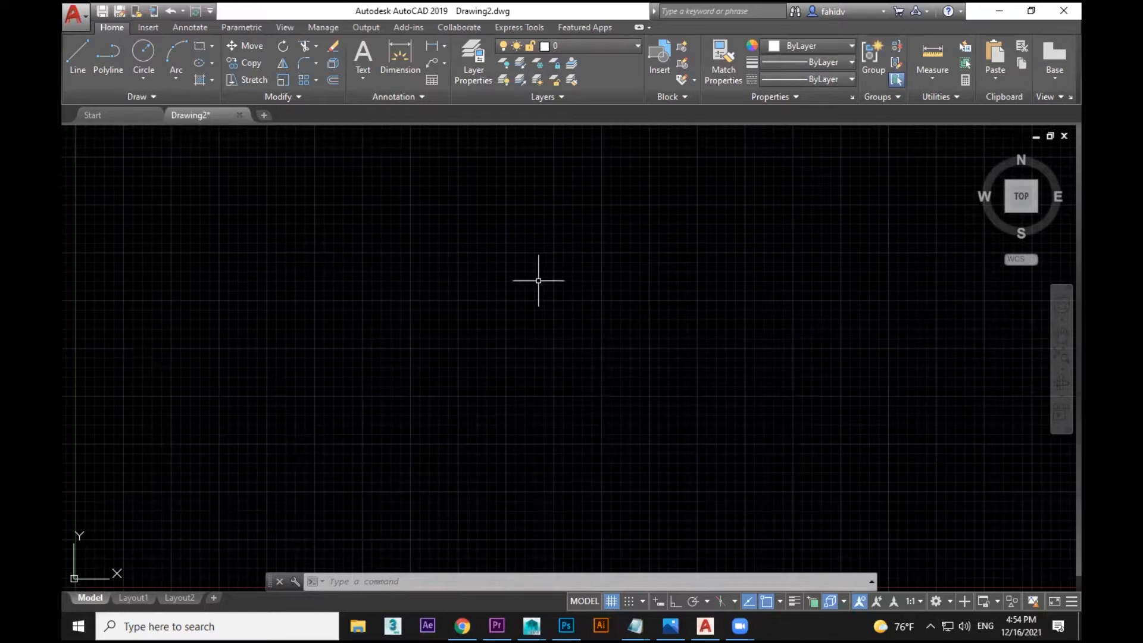
# Step: Open Notepad, write MODEL in a new note, and minimize it to return to the AutoCAD drawing
pyautogui.press('super+r')
pyautogui.write('notepad')
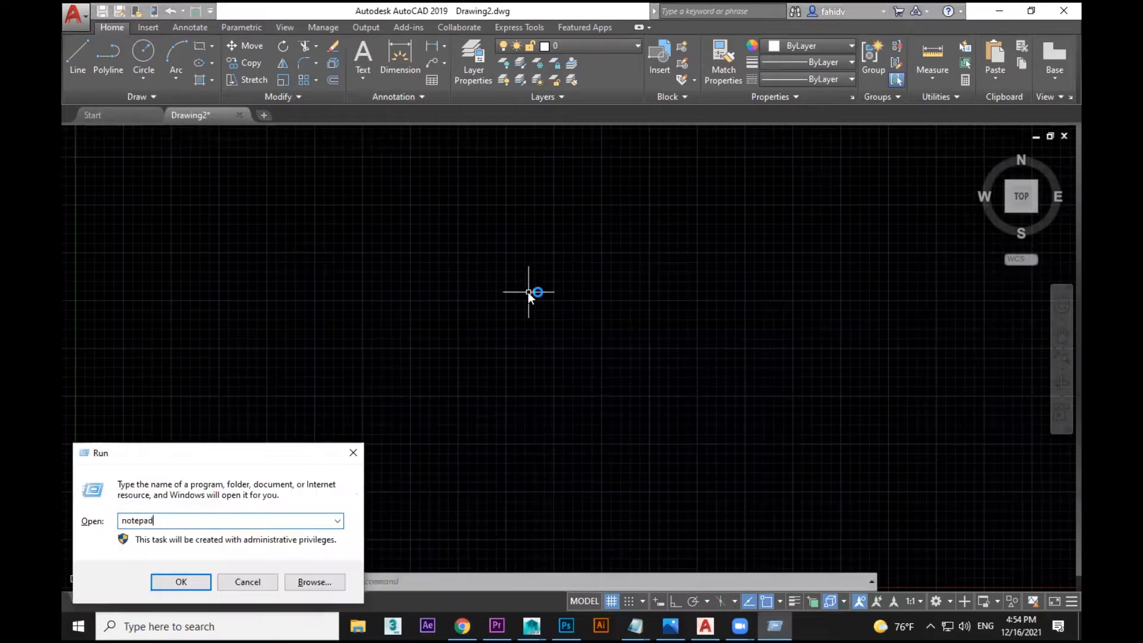
pyautogui.press('Return')
pyautogui.write('MODEL')
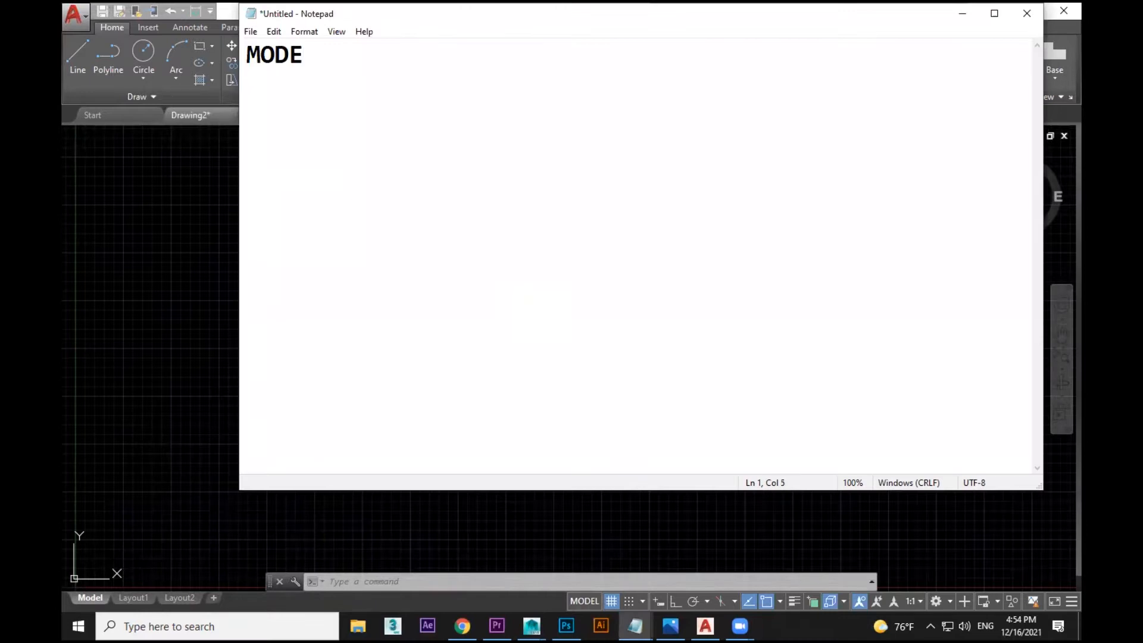
pyautogui.click(963, 15)
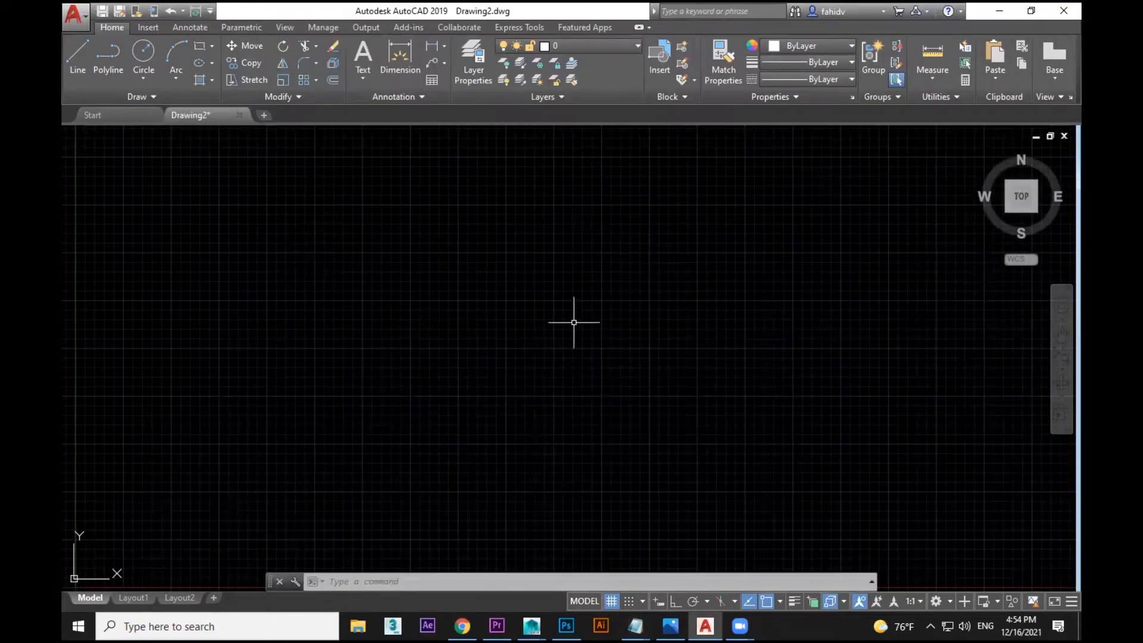
pyautogui.scroll(-2, 619, 331)
pyautogui.scroll(1, 620, 336)
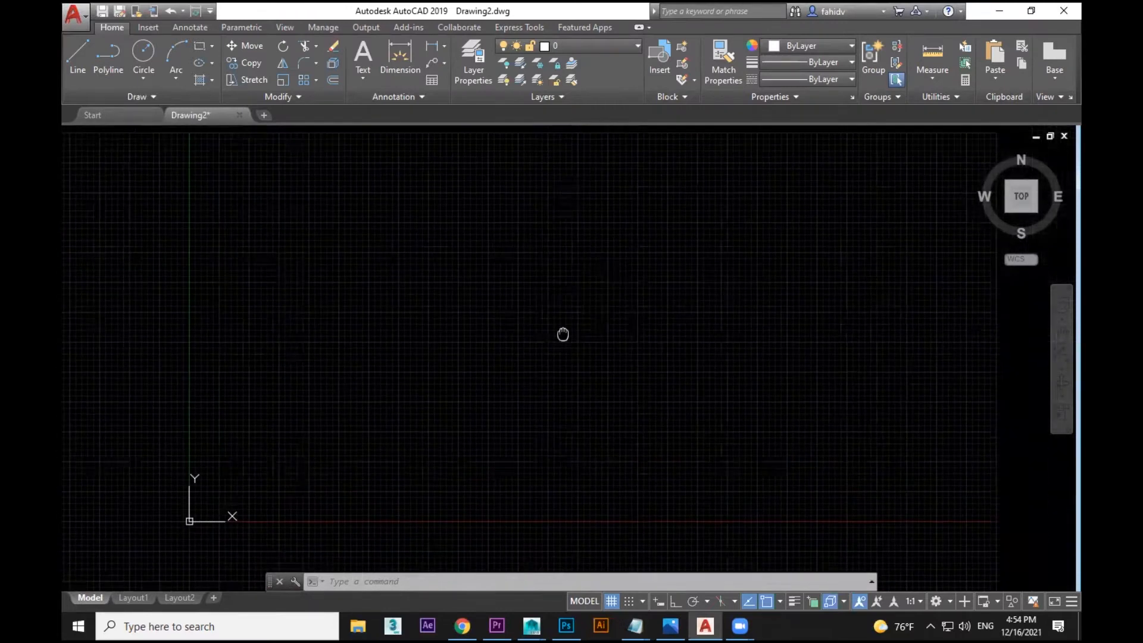
pyautogui.click(416, 441)
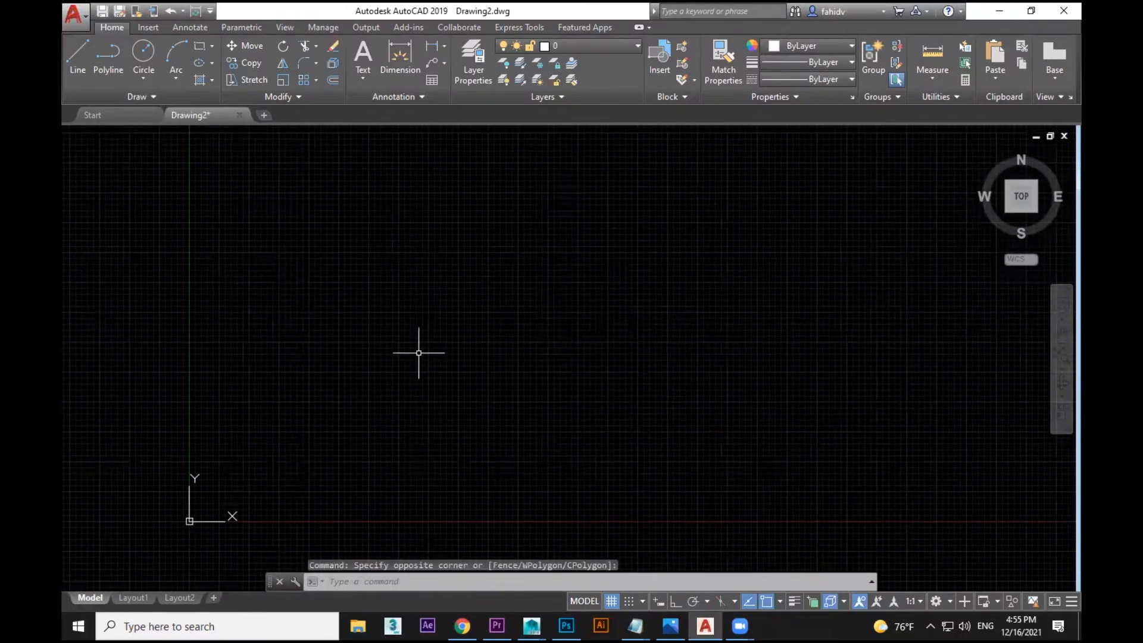
pyautogui.moveTo(748, 297); pyautogui.dragTo(632, 322, button='middle')
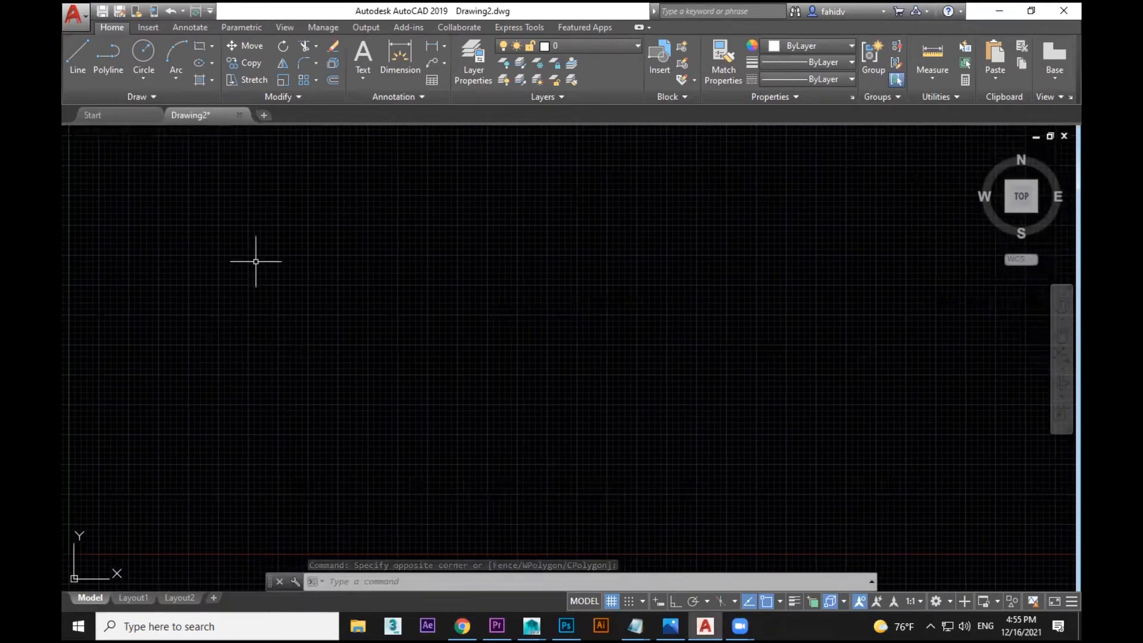
pyautogui.moveTo(608, 390); pyautogui.dragTo(723, 320, button='middle')
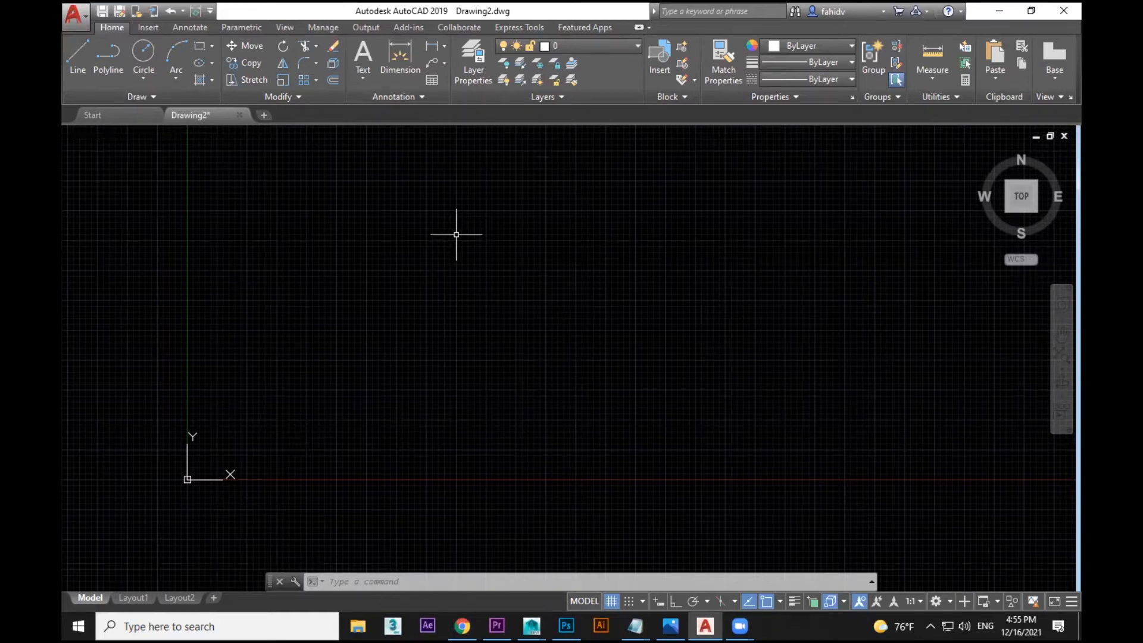
pyautogui.click(332, 319)
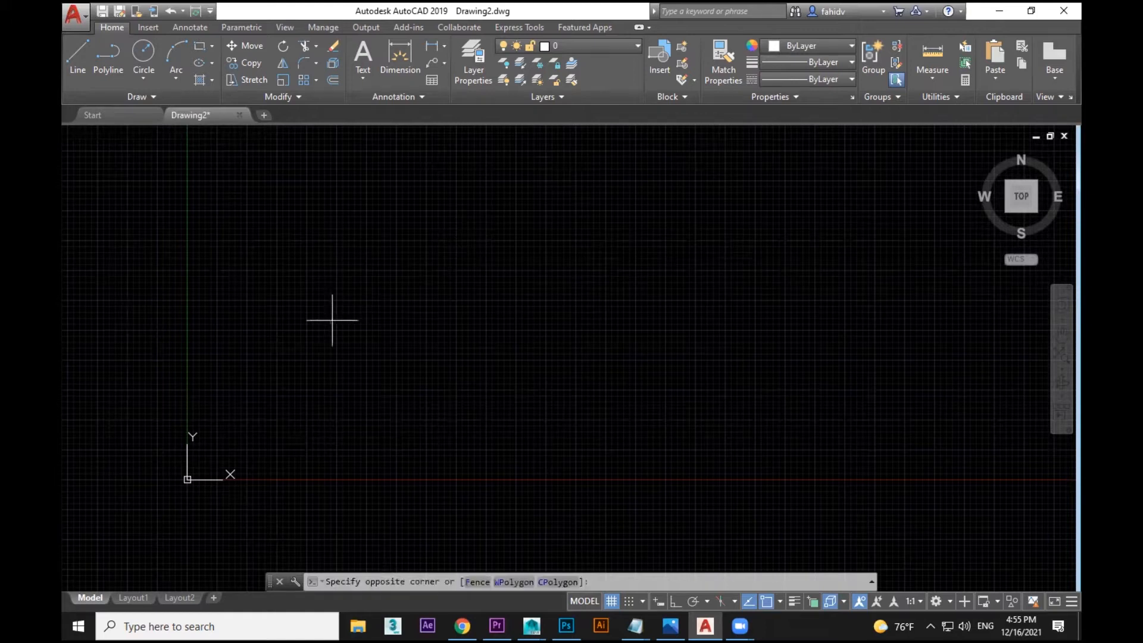
pyautogui.click(932, 323)
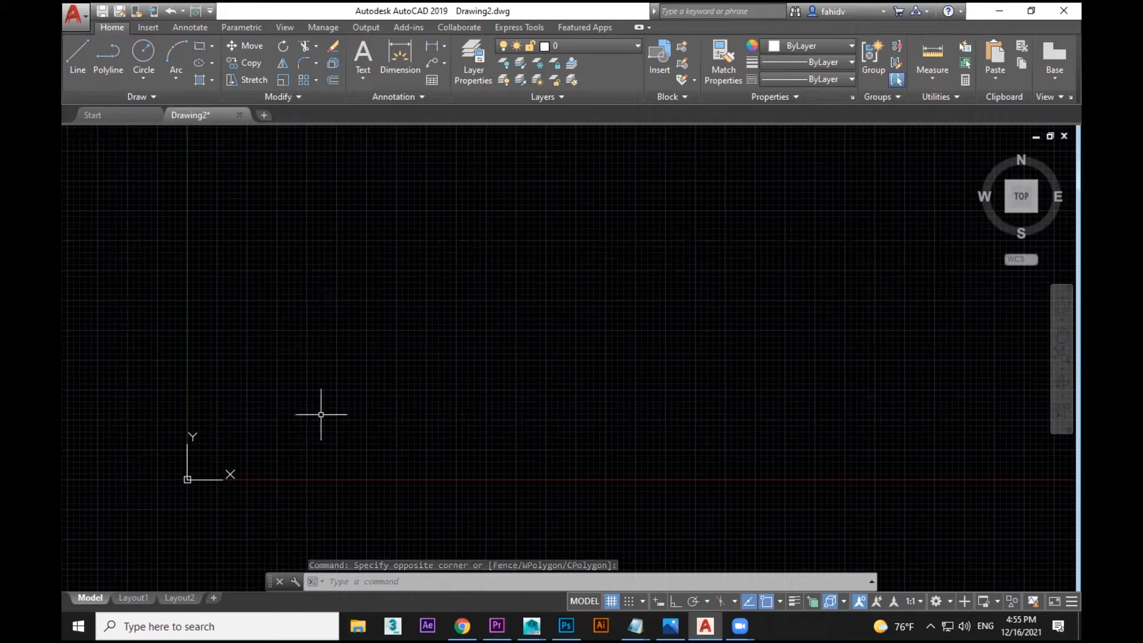
# Step: View the Layout1 and Layout2 paper sheets, and return to model space
pyautogui.click(131, 597)
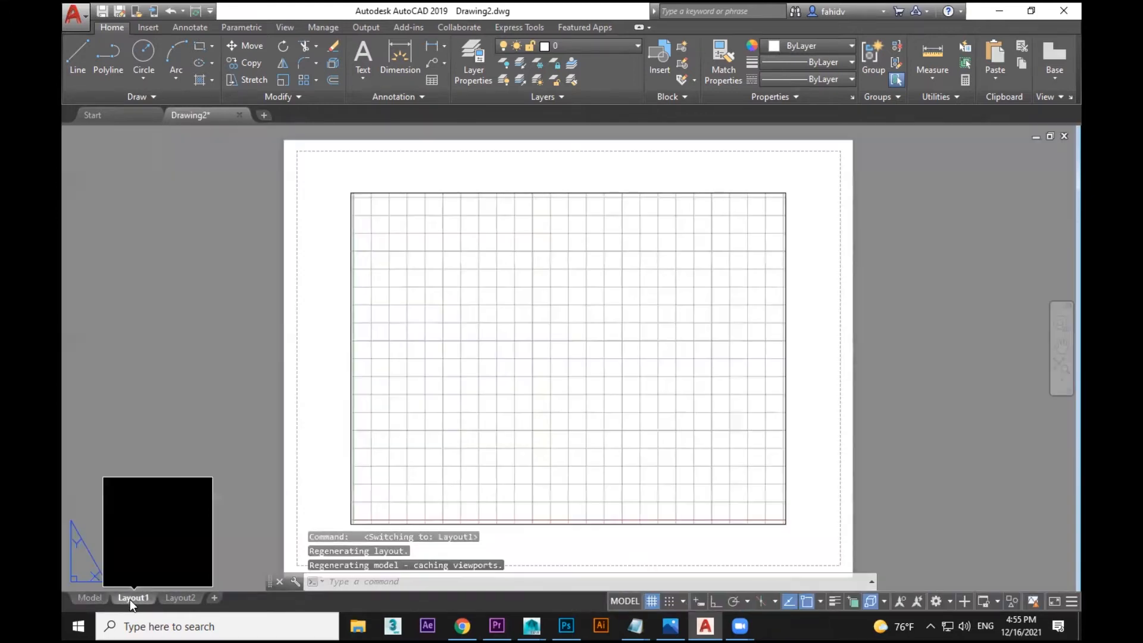
pyautogui.click(184, 597)
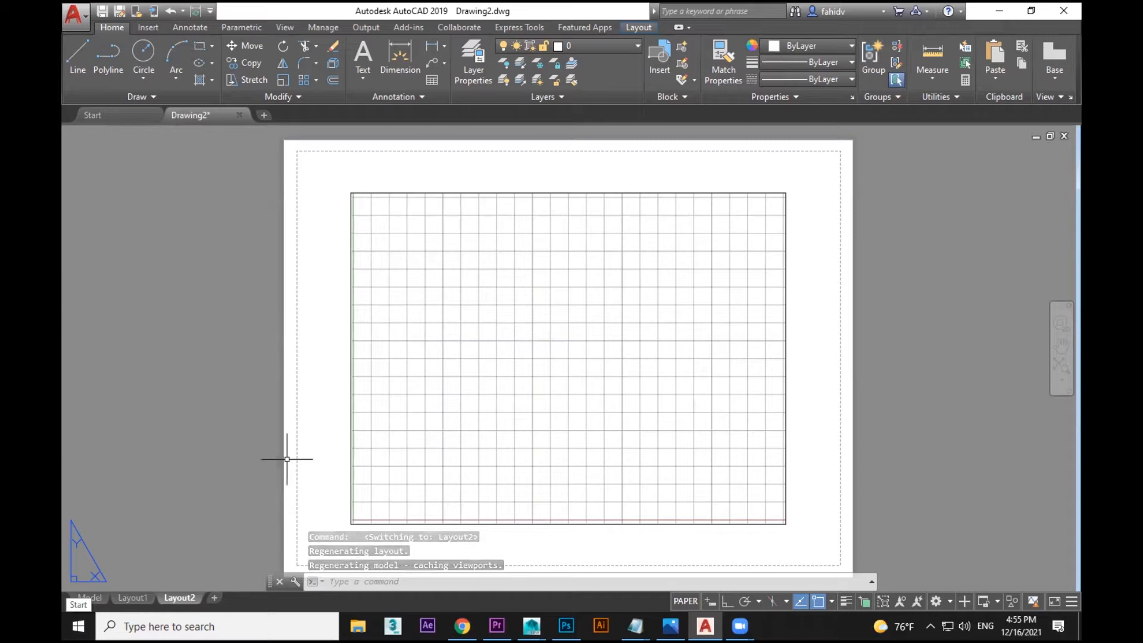
pyautogui.press('Escape')
pyautogui.click(93, 597)
pyautogui.click(347, 205)
pyautogui.click(250, 134)
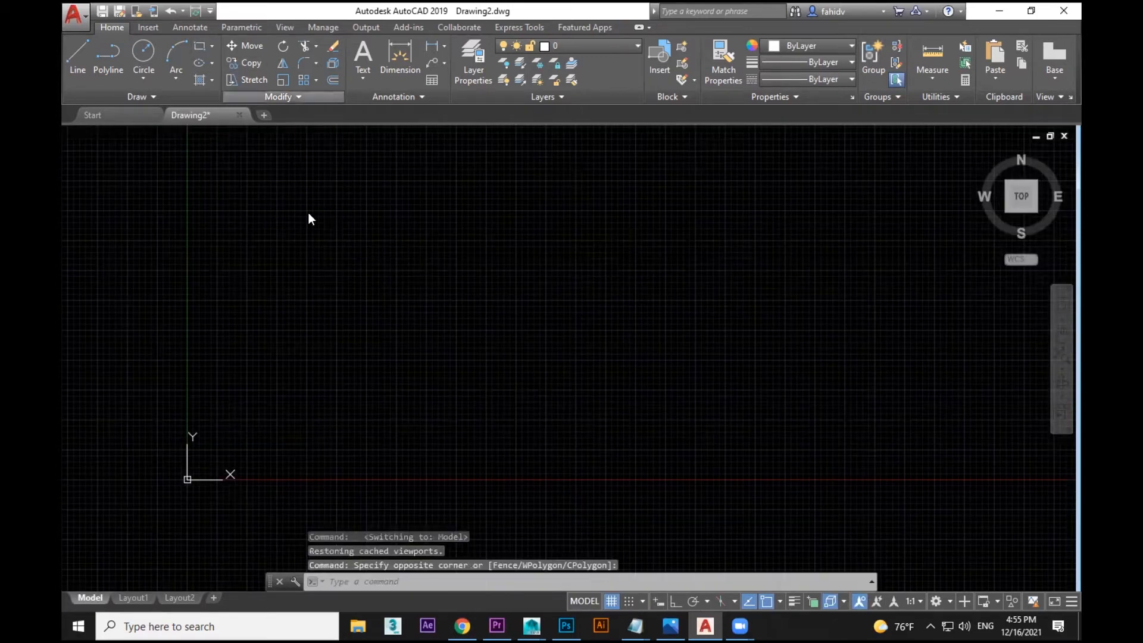
# Step: Draw a nearly square rectangle in model space, above and to the right of the origin
pyautogui.click(199, 46)
pyautogui.click(309, 212)
pyautogui.click(472, 365)
pyautogui.press('Escape')
pyautogui.click(782, 196)
pyautogui.click(898, 331)
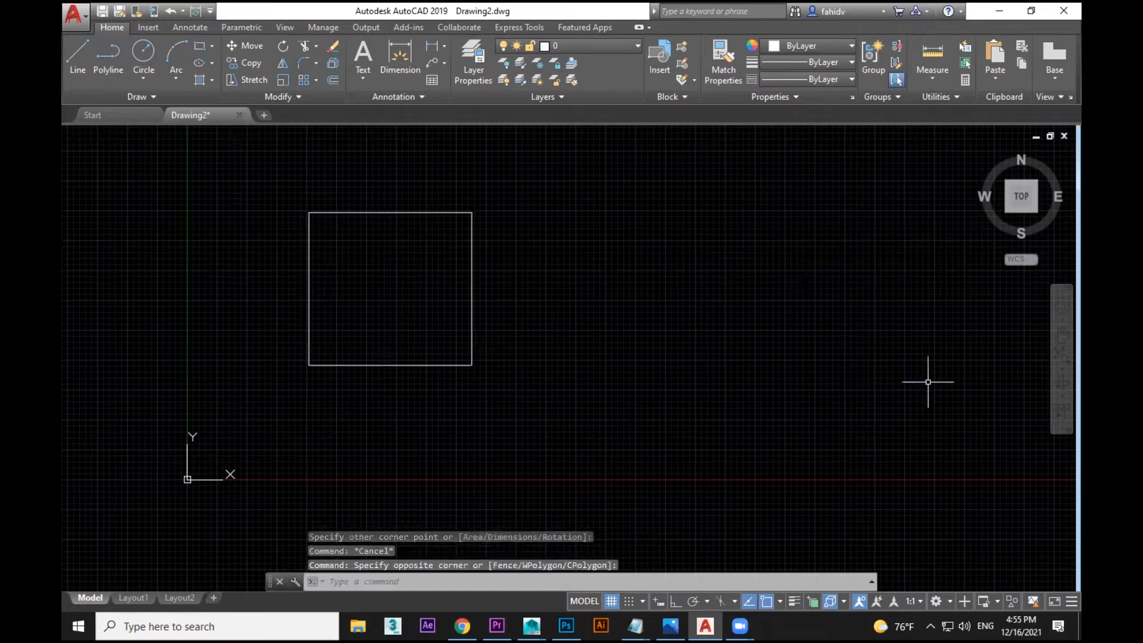
# Step: Draw two more rectangles in model space, the first of them well to the right of the existing one
pyautogui.press('space')
pyautogui.click(770, 200)
pyautogui.click(911, 369)
pyautogui.scroll(-5, 167, 391)
pyautogui.press('space')
pyautogui.click(528, 194)
pyautogui.click(636, 288)
pyautogui.press('Escape')
# Step: Open Layout1, activate its viewport, fit the largest rectangle inside it, and return to paper space
pyautogui.click(135, 598)
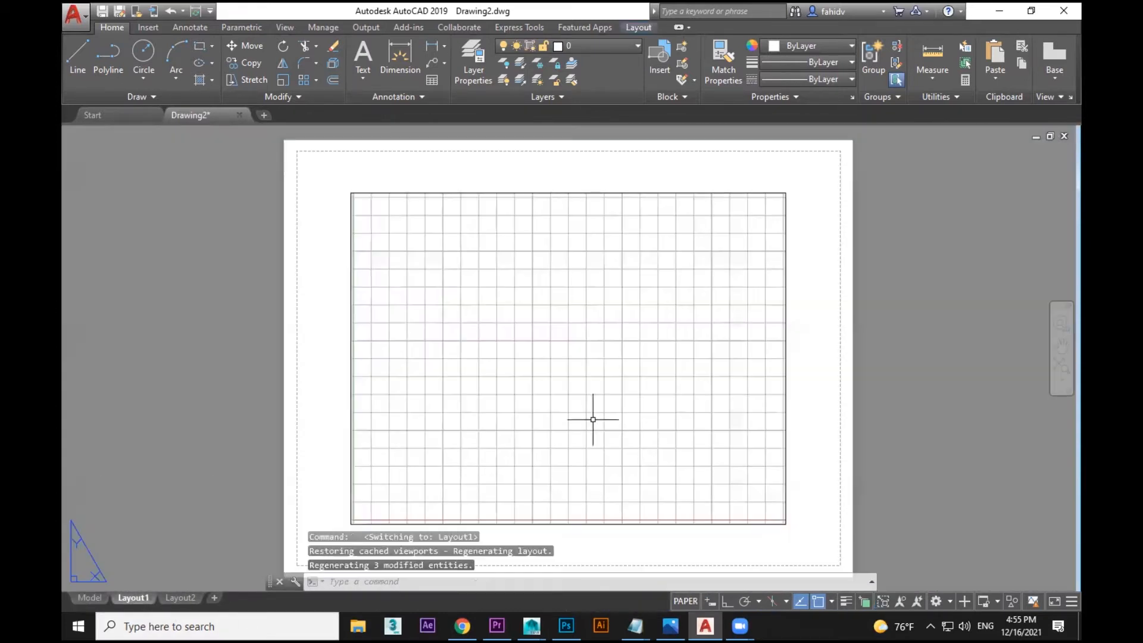
pyautogui.click(612, 343)
pyautogui.doubleClick(612, 343)
pyautogui.scroll(-10, 607, 353)
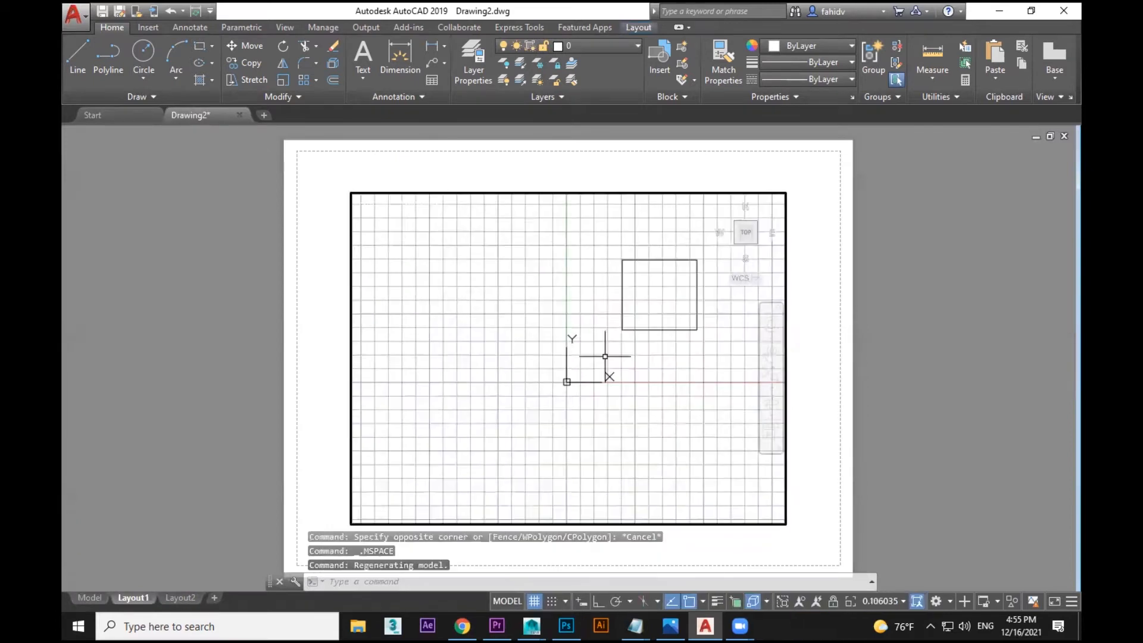
pyautogui.moveTo(666, 353); pyautogui.dragTo(364, 458, button='middle')
pyautogui.scroll(8, 513, 397)
pyautogui.moveTo(456, 383); pyautogui.dragTo(676, 387, button='middle')
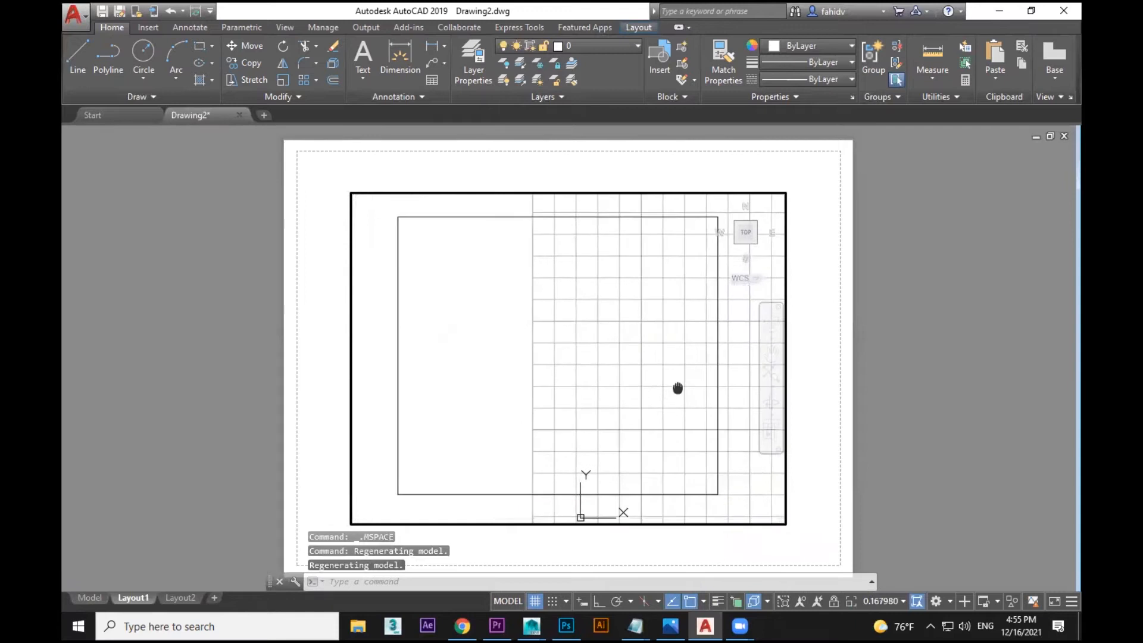
pyautogui.doubleClick(899, 366)
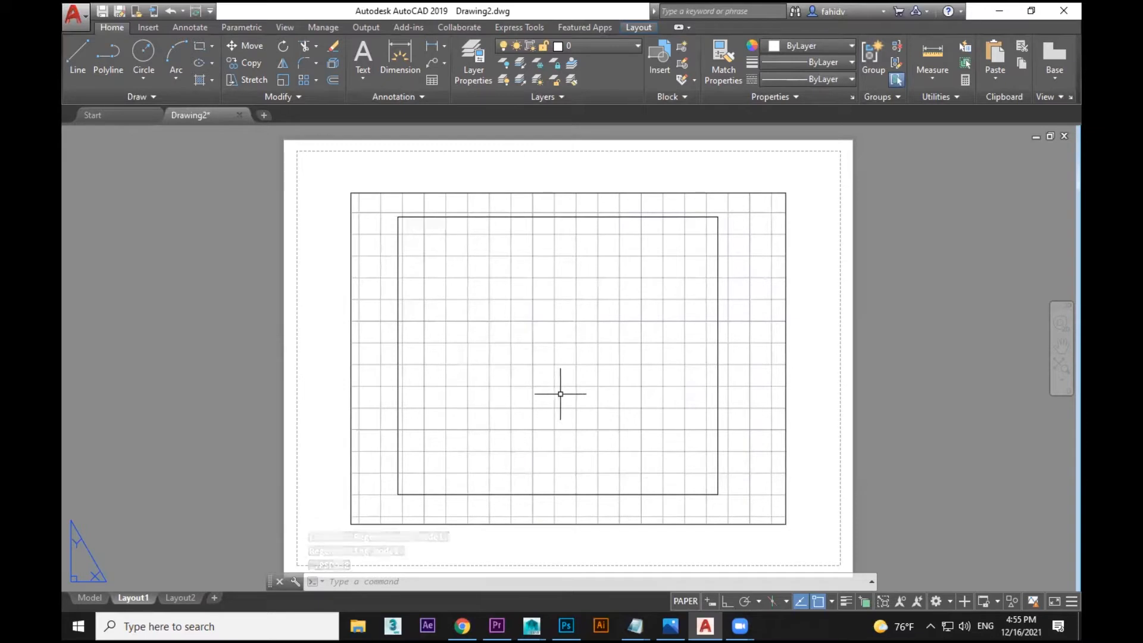
# Step: Compare all the rectangles in model space with the Layout1 and Layout2 sheets, finishing in model space
pyautogui.click(91, 598)
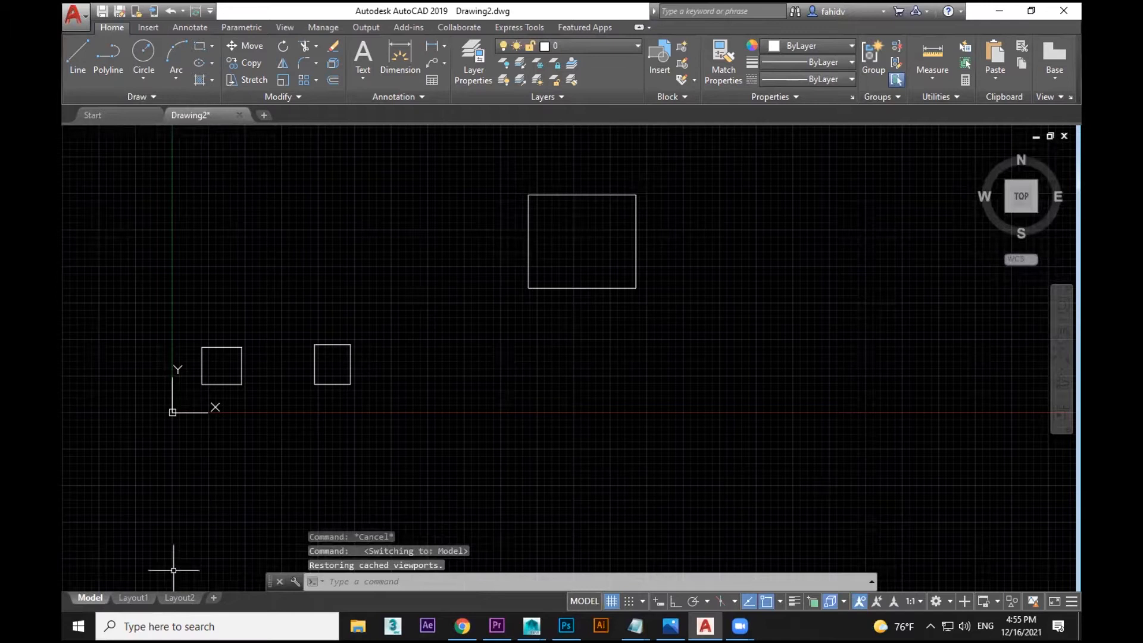
pyautogui.click(180, 598)
pyautogui.click(134, 598)
pyautogui.click(181, 598)
pyautogui.click(91, 599)
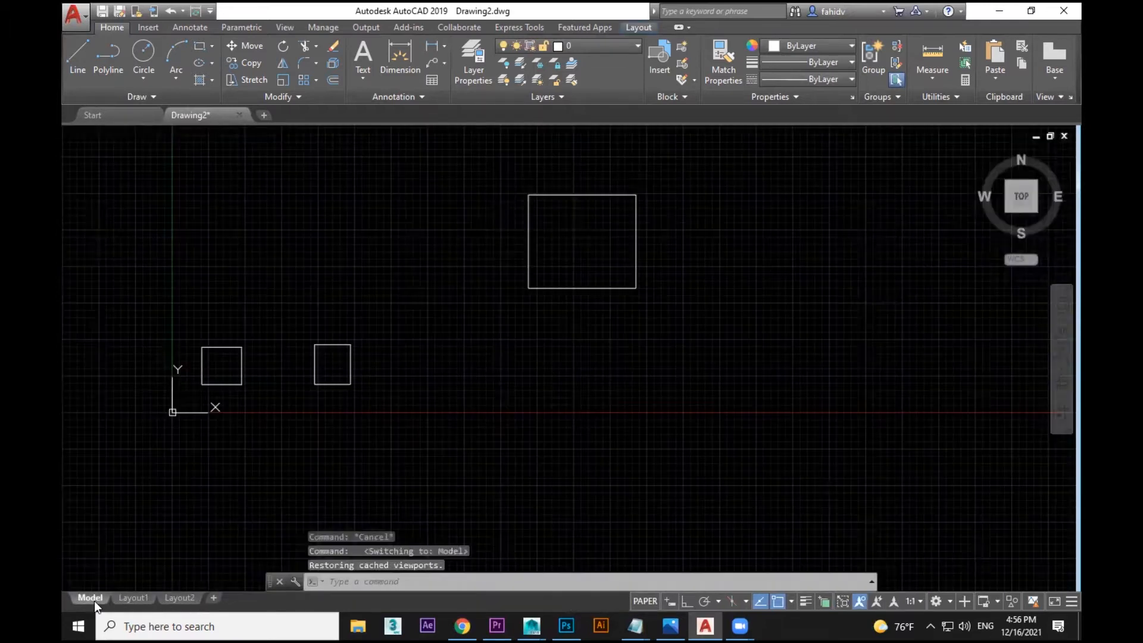
# Step: Erase all three rectangles from model space
pyautogui.moveTo(457, 298); pyautogui.dragTo(525, 364, button='middle')
pyautogui.click(763, 200)
pyautogui.click(237, 462)
pyautogui.press('Delete')
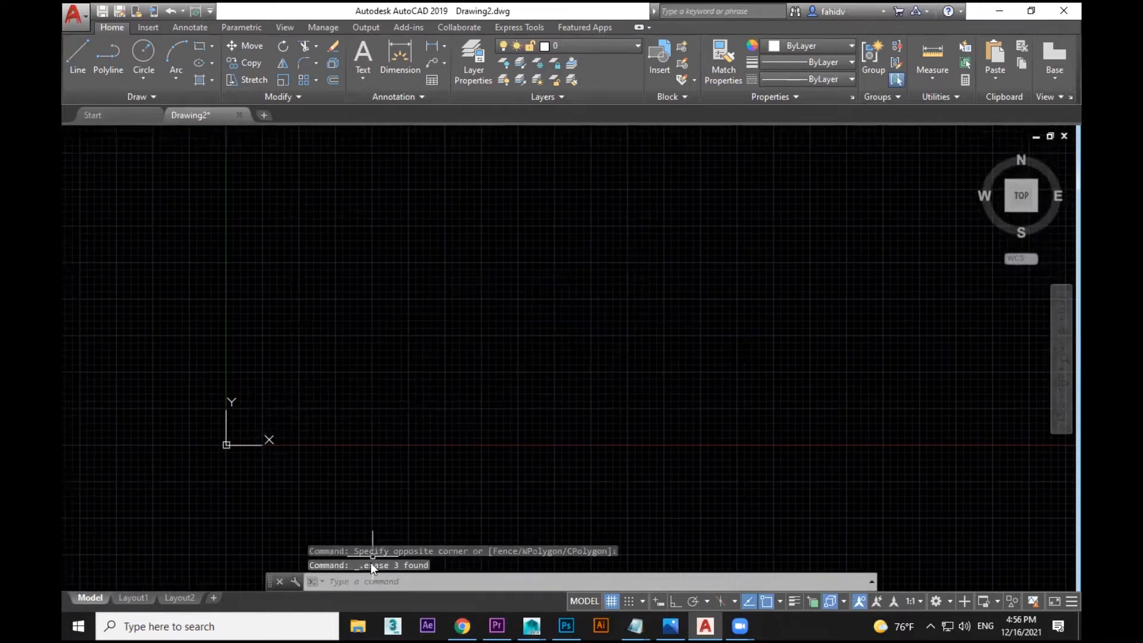
pyautogui.click(512, 584)
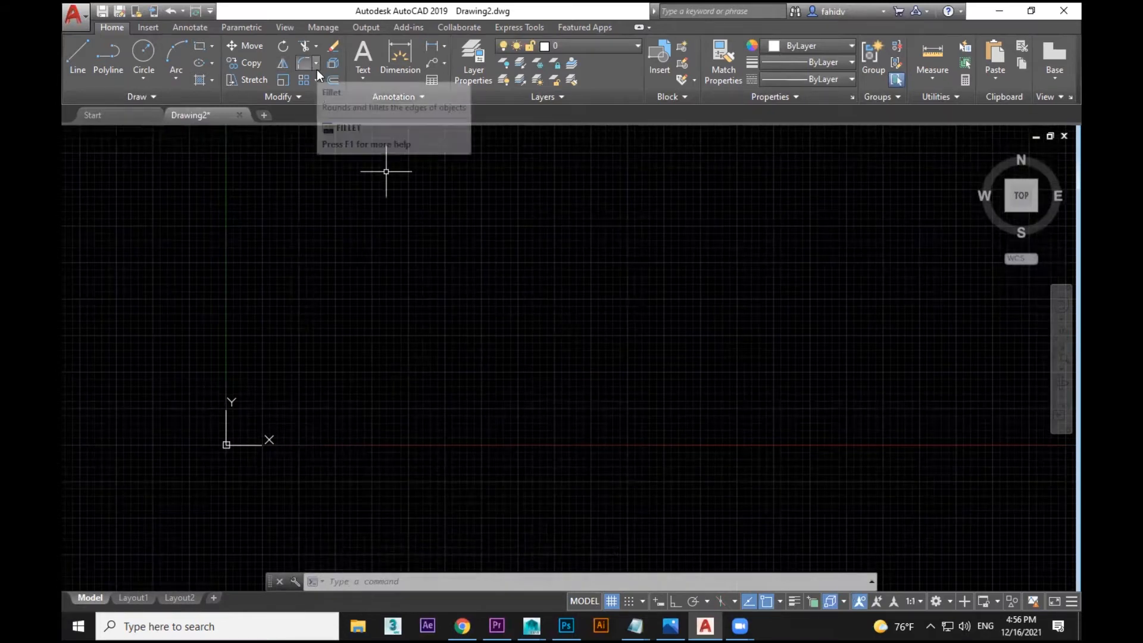
pyautogui.click(358, 580)
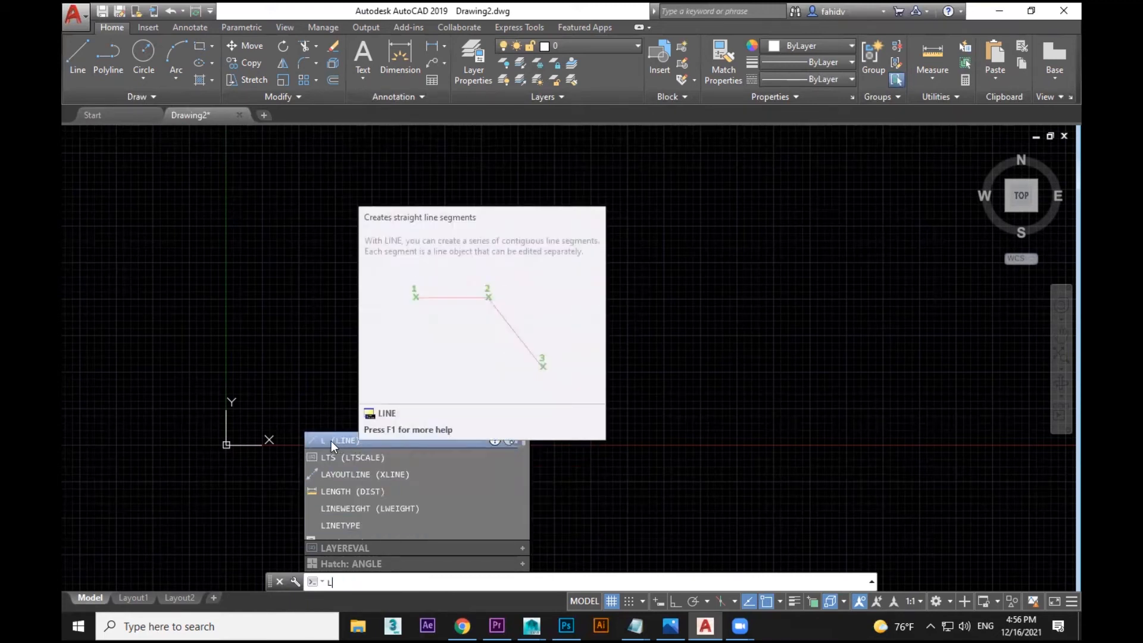
pyautogui.press('Escape')
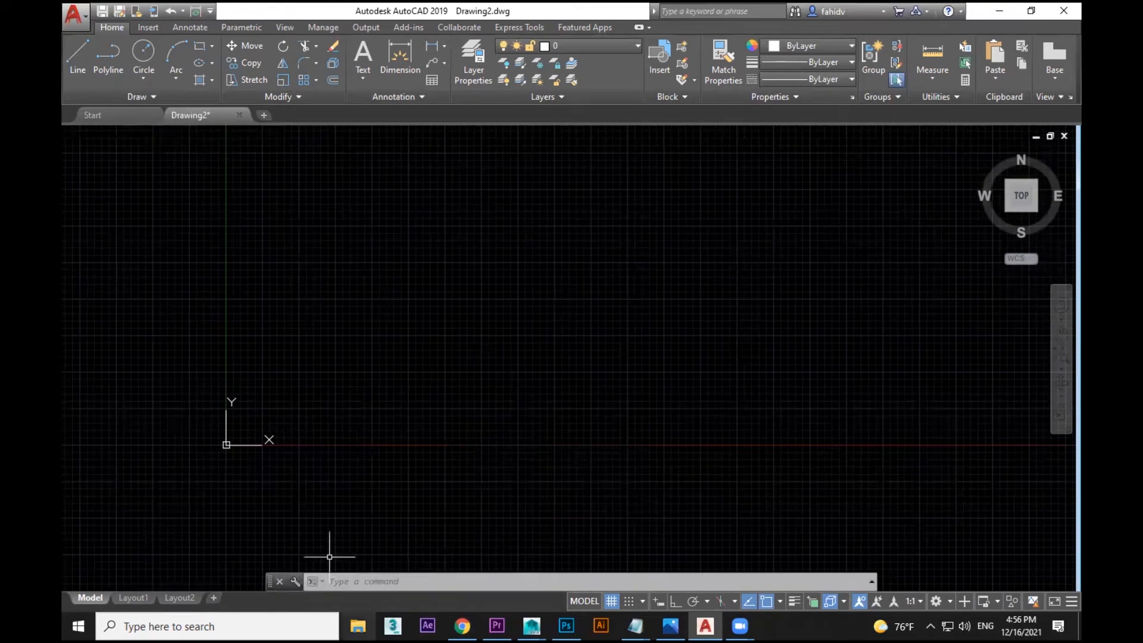
# Step: Draw two connected line segments with the LINE command, one rising and the other falling to form a peak
pyautogui.write('l')
pyautogui.press('Return')
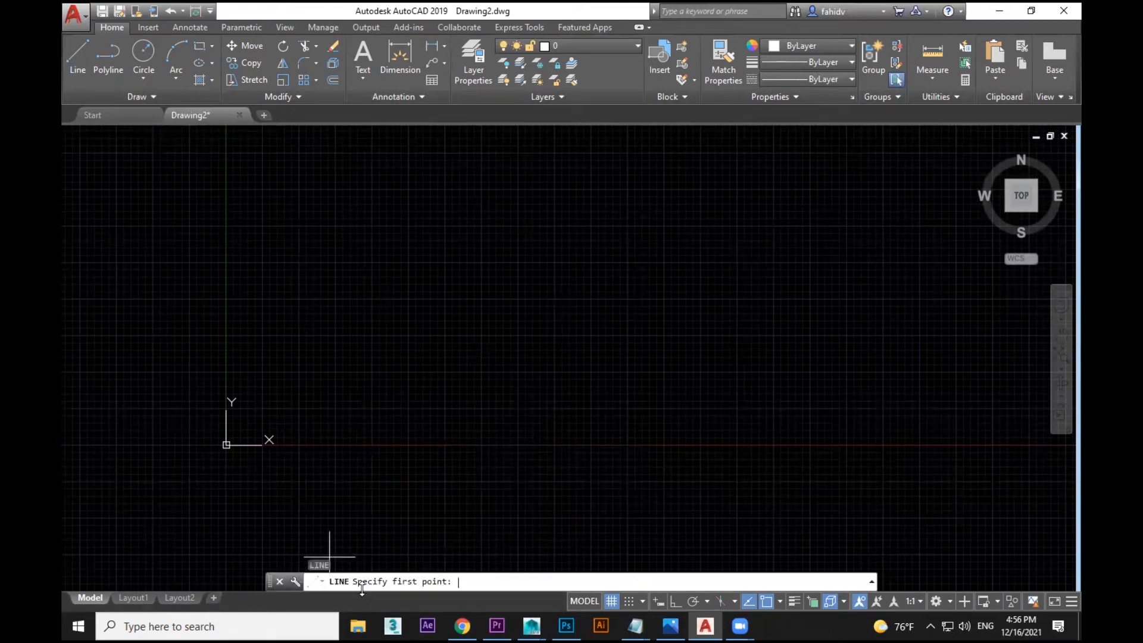
pyautogui.click(409, 379)
pyautogui.click(638, 291)
pyautogui.click(727, 375)
pyautogui.moveTo(743, 407); pyautogui.dragTo(578, 429, button='middle')
pyautogui.press('Escape')
# Step: Draw a large circle with the CIRCLE command, to the right of the two line segments
pyautogui.write('c')
pyautogui.press('Return')
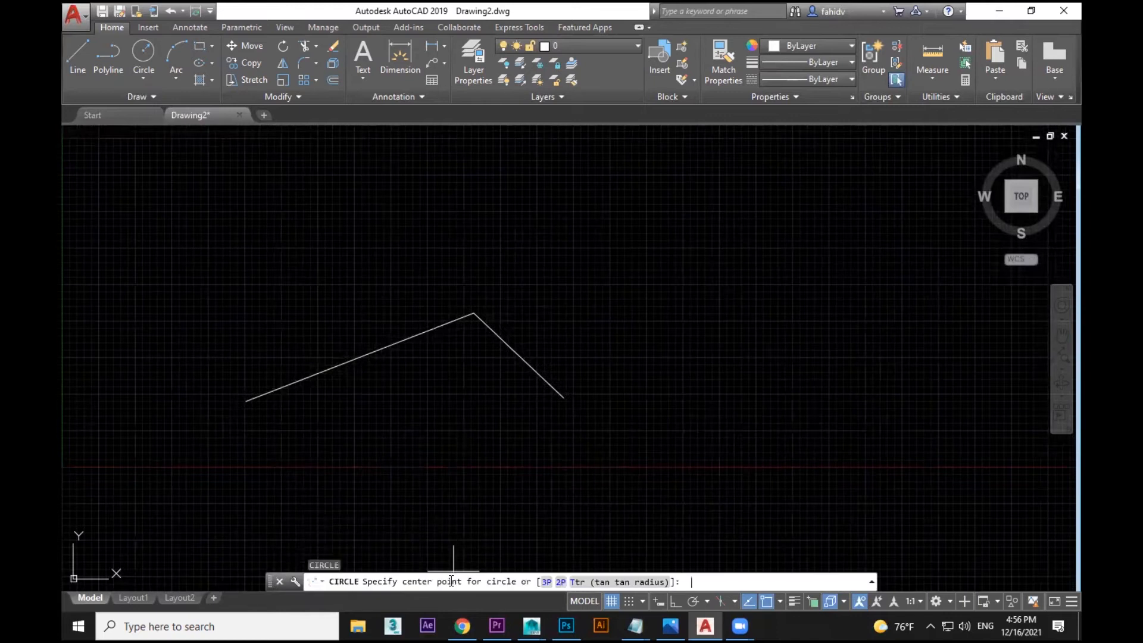
pyautogui.click(783, 355)
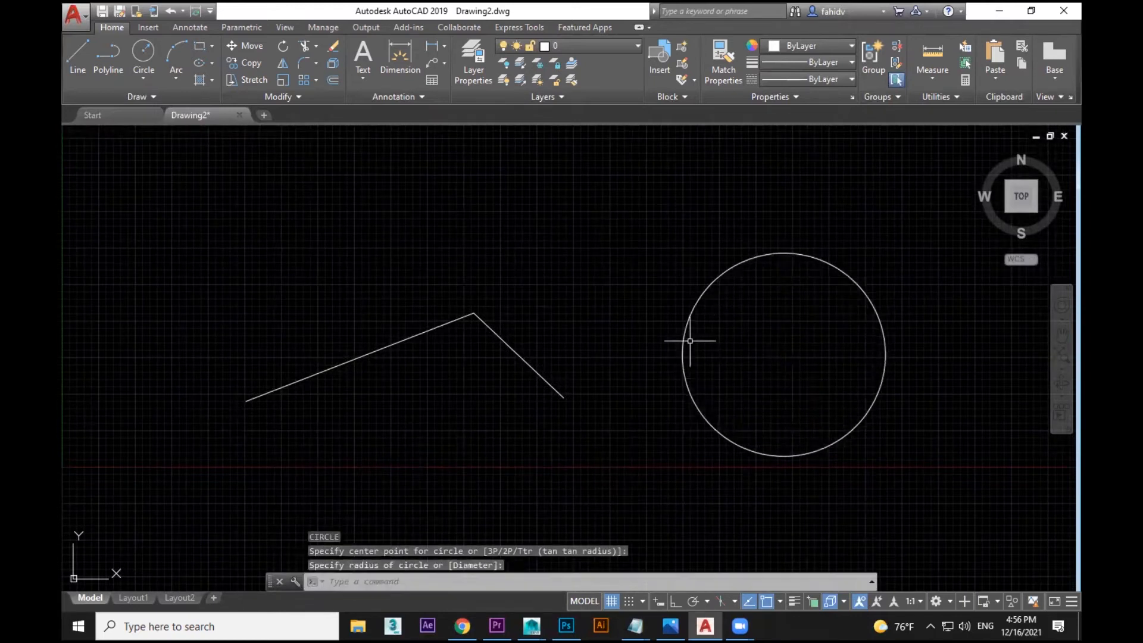
pyautogui.moveTo(712, 378); pyautogui.dragTo(689, 458, button='middle')
pyautogui.press('Escape')
pyautogui.press('Escape')
# Step: Draw a small rectangle with the RECTANG command, above the gap between the line segments and the circle
pyautogui.click(423, 584)
pyautogui.write('r')
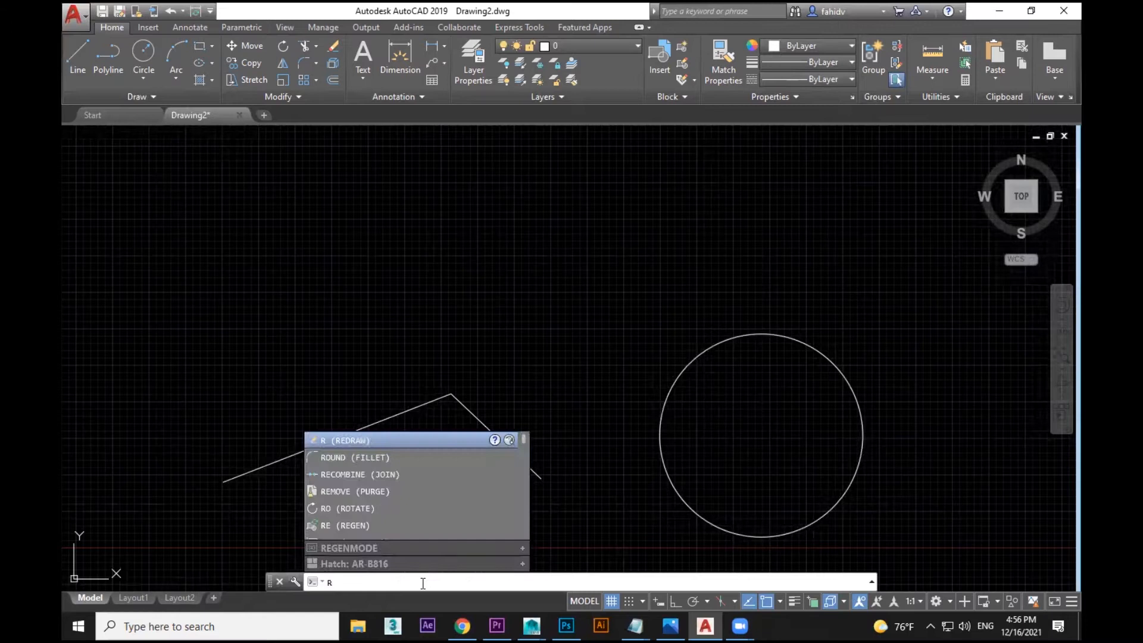
pyautogui.write('e')
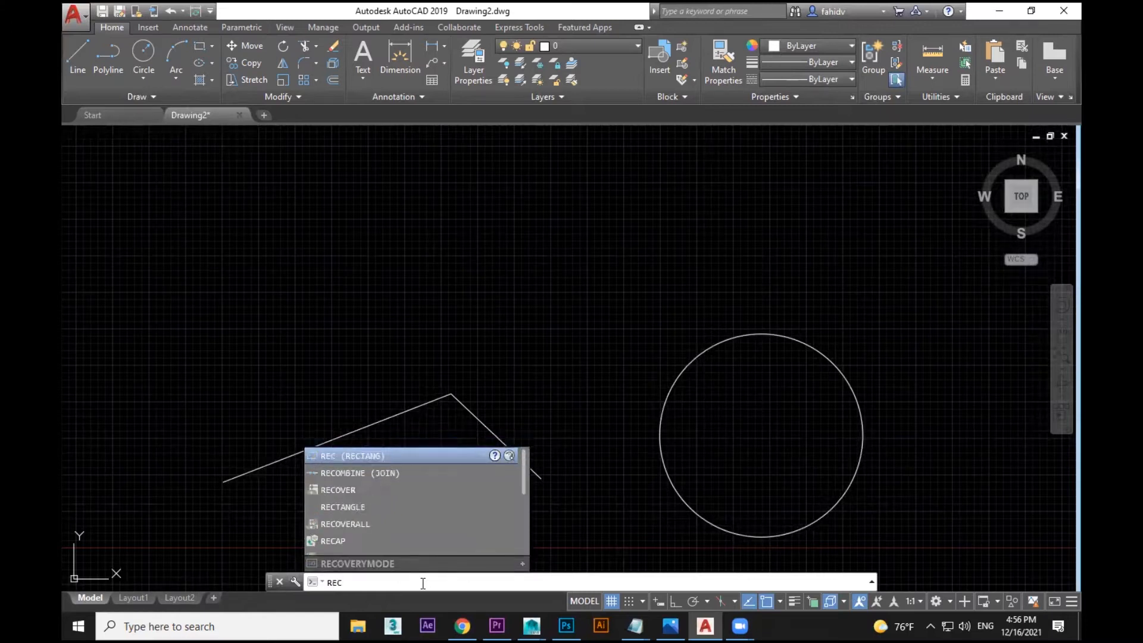
pyautogui.press('Return')
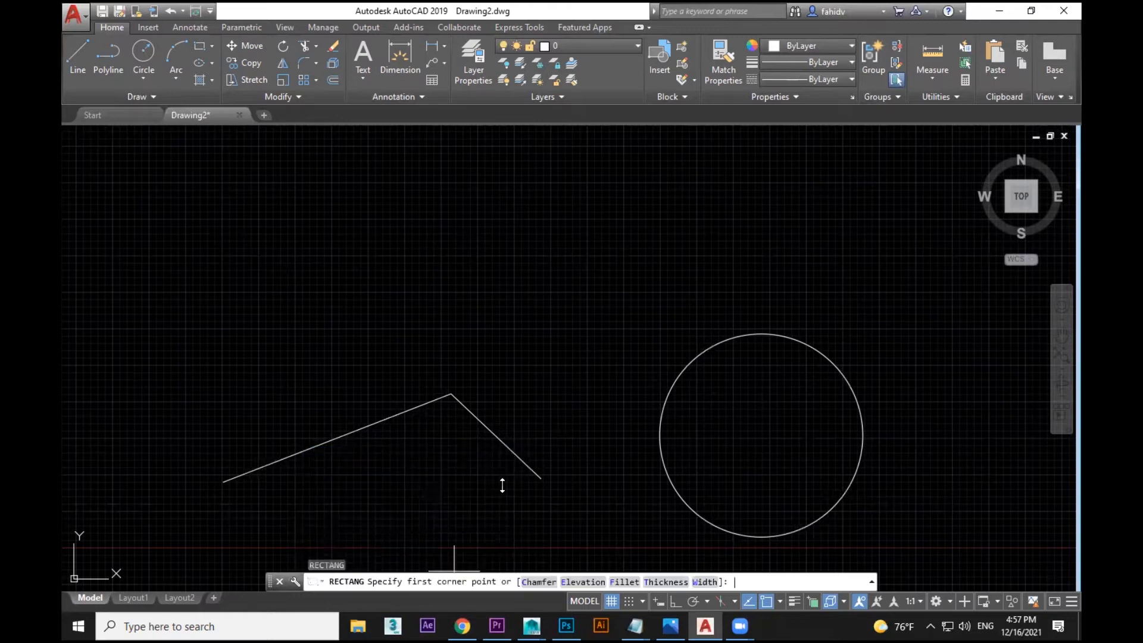
pyautogui.click(550, 239)
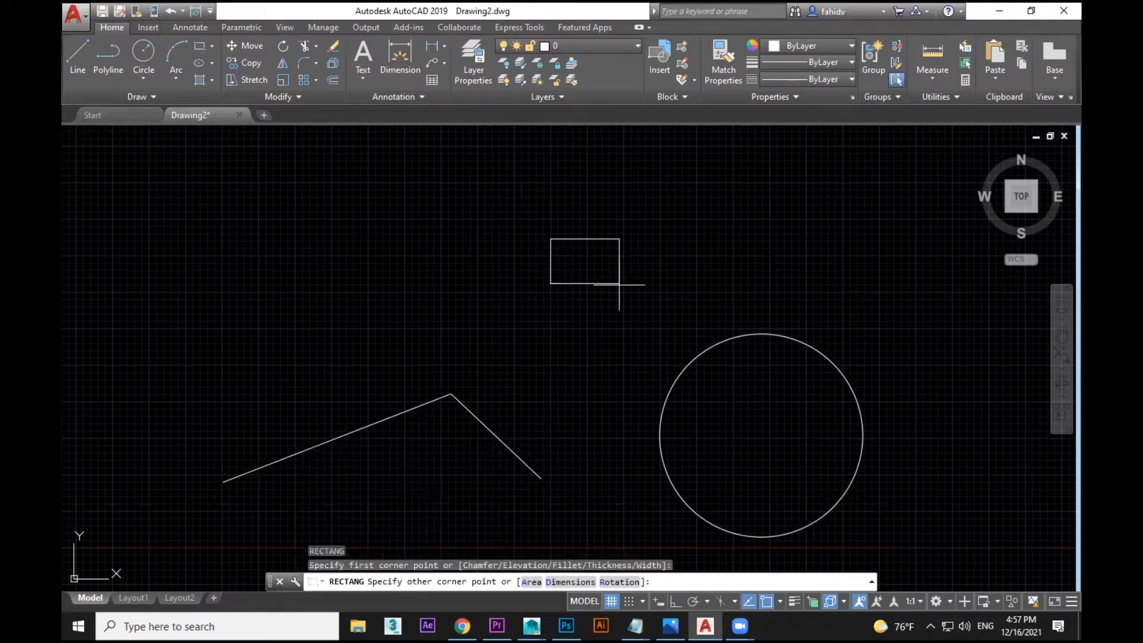
pyautogui.click(653, 324)
pyautogui.press('Escape')
pyautogui.moveTo(727, 369)
pyautogui.mouseDown(button='middle')
pyautogui.moveTo(668, 350)
pyautogui.moveTo(629, 359)
pyautogui.mouseUp(button='middle')
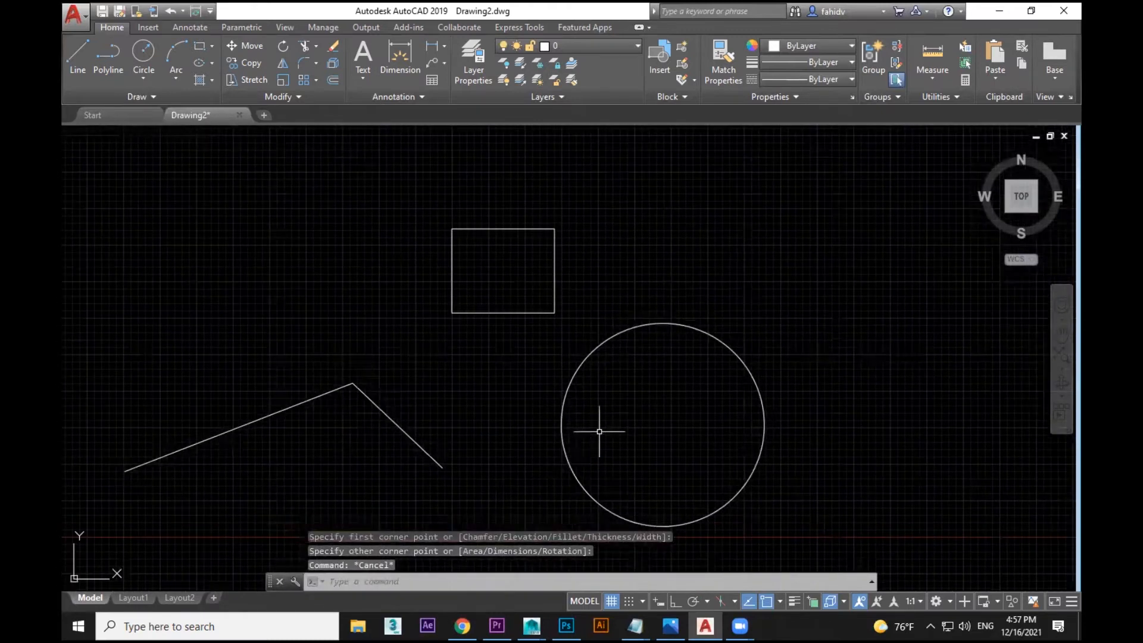
pyautogui.press('Escape')
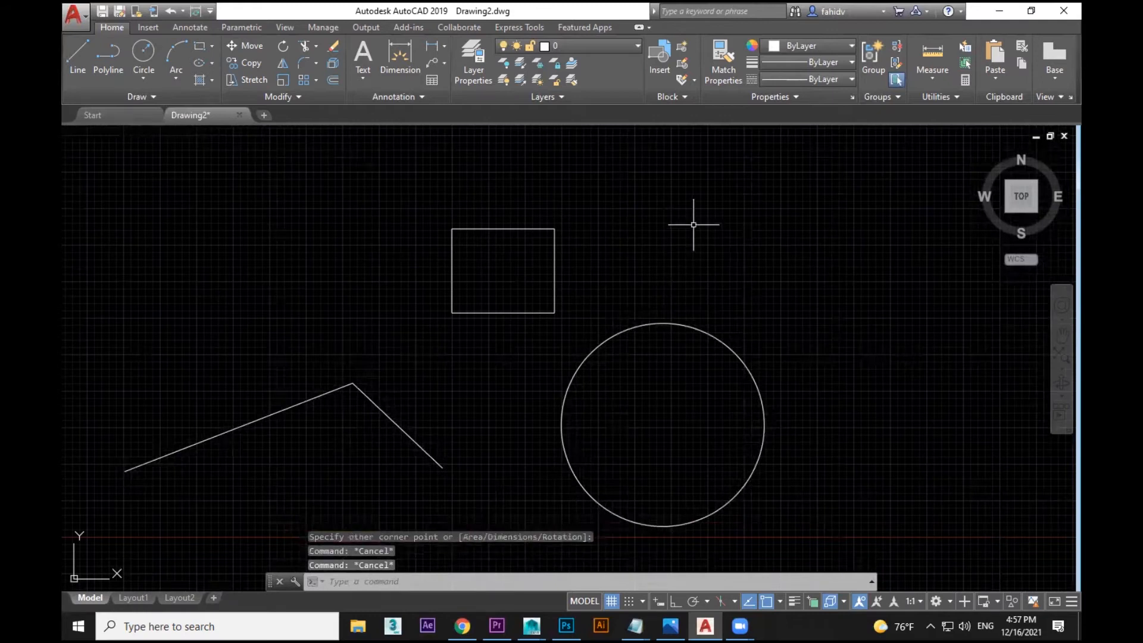
# Step: Erase the line segments, the circle and the rectangle together
pyautogui.click(693, 225)
pyautogui.click(271, 468)
pyautogui.press('Delete')
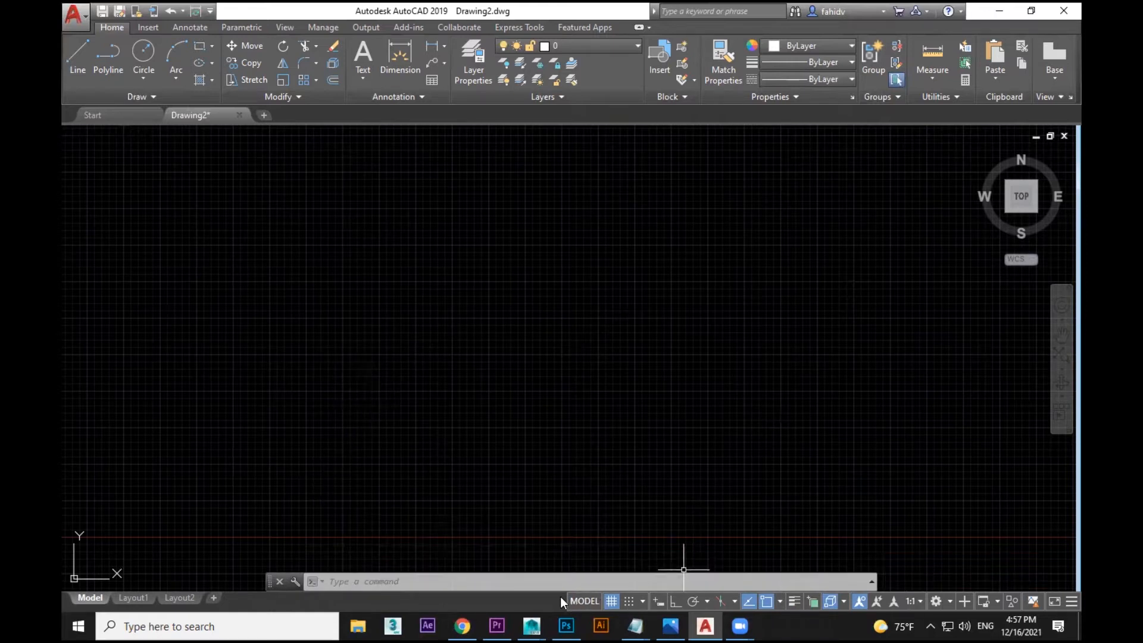
# Step: Start a line, turn on Ortho mode, and draw a stepped outline of eight horizontal and vertical segments
pyautogui.click(76, 59)
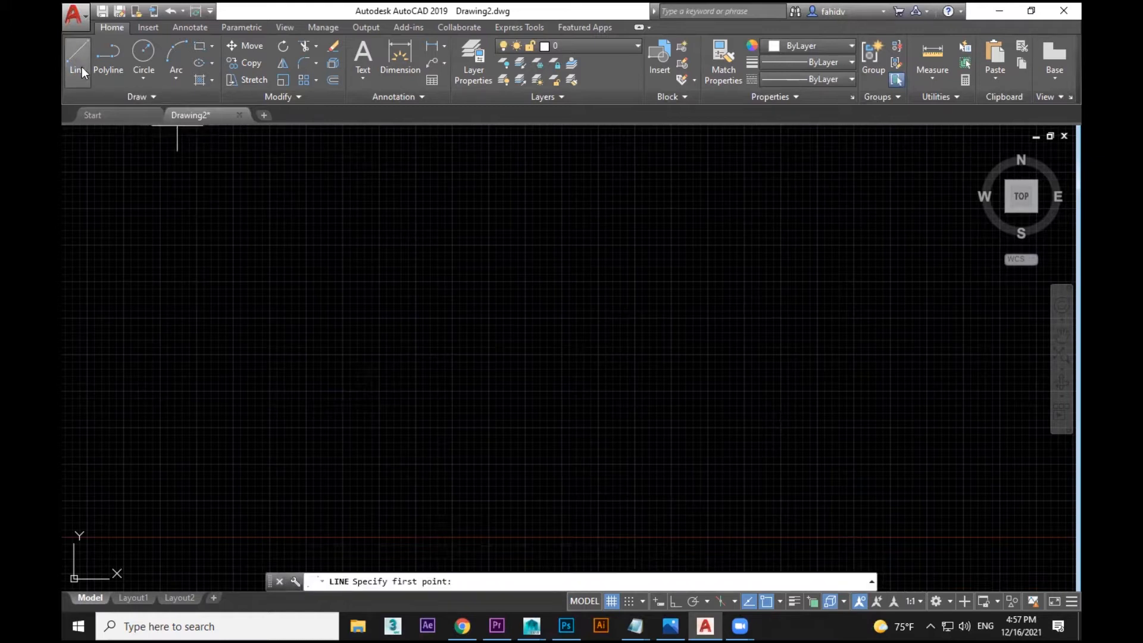
pyautogui.click(510, 298)
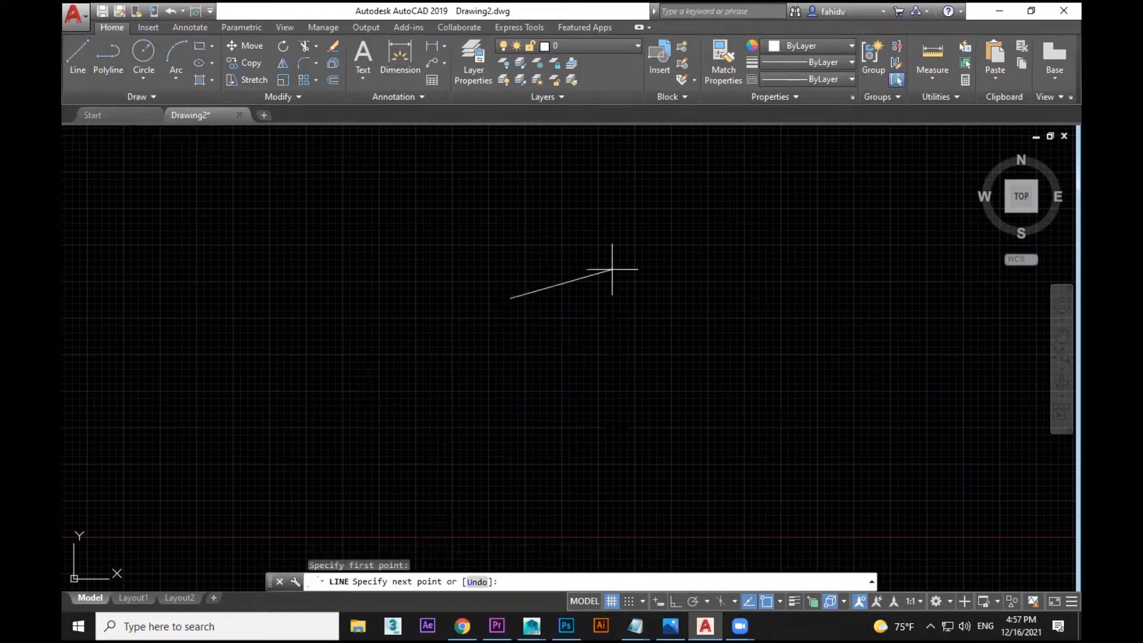
pyautogui.click(676, 602)
pyautogui.click(513, 450)
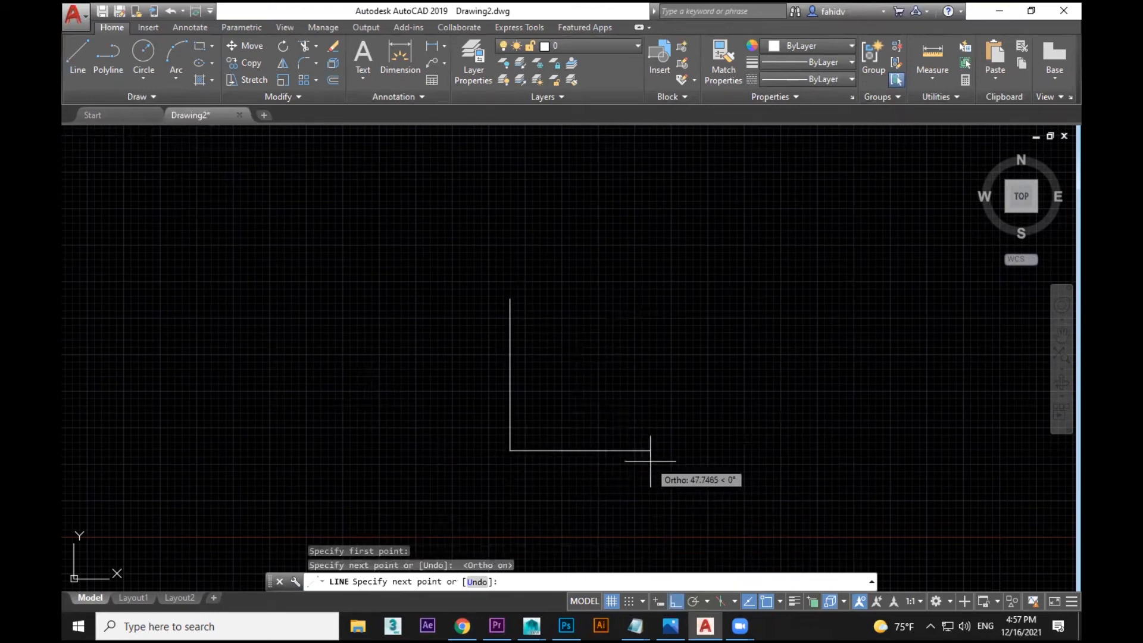
pyautogui.click(650, 450)
pyautogui.click(650, 363)
pyautogui.click(737, 363)
pyautogui.click(737, 274)
pyautogui.click(641, 273)
pyautogui.click(641, 207)
pyautogui.click(700, 207)
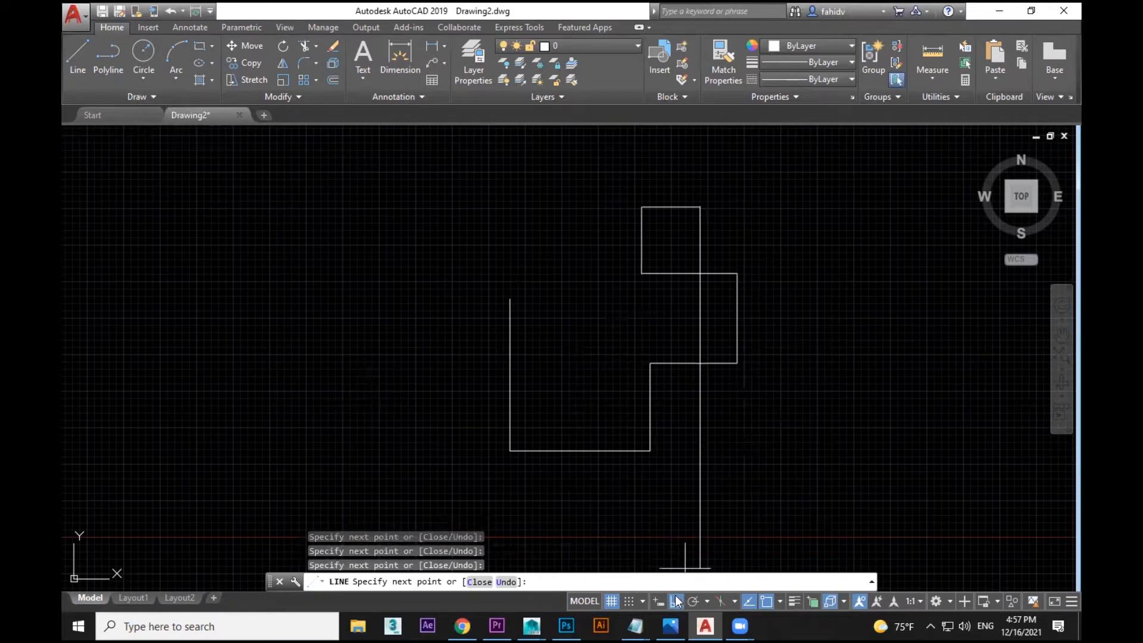
# Step: Switch Ortho mode off and on again to compare the cursor behaviour, and end the line
pyautogui.click(675, 601)
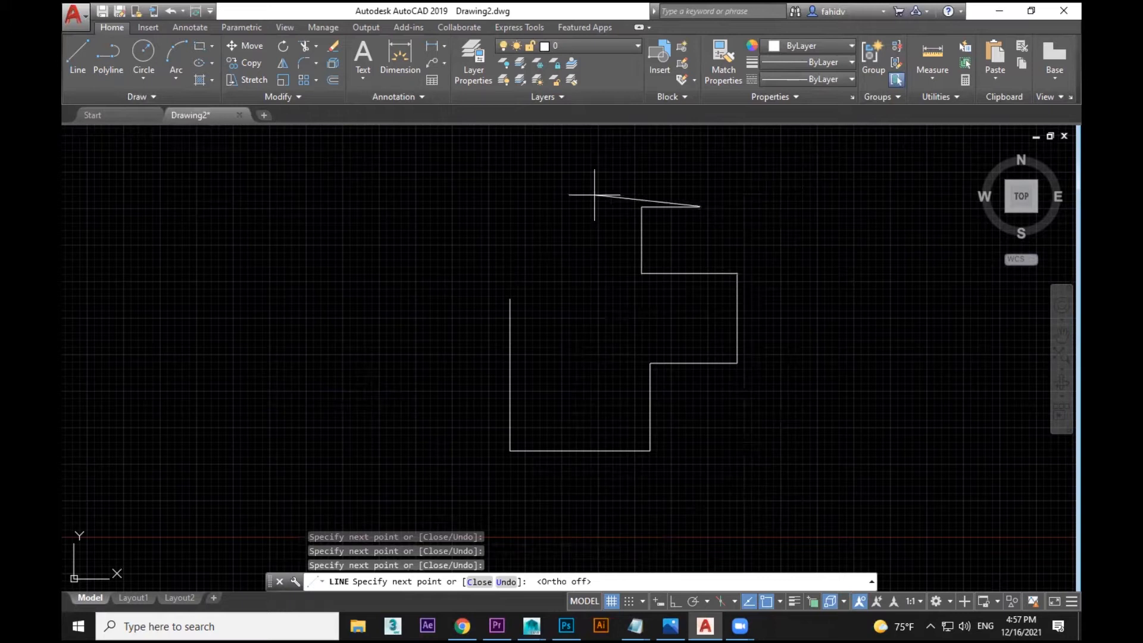
pyautogui.click(676, 601)
pyautogui.press('Escape')
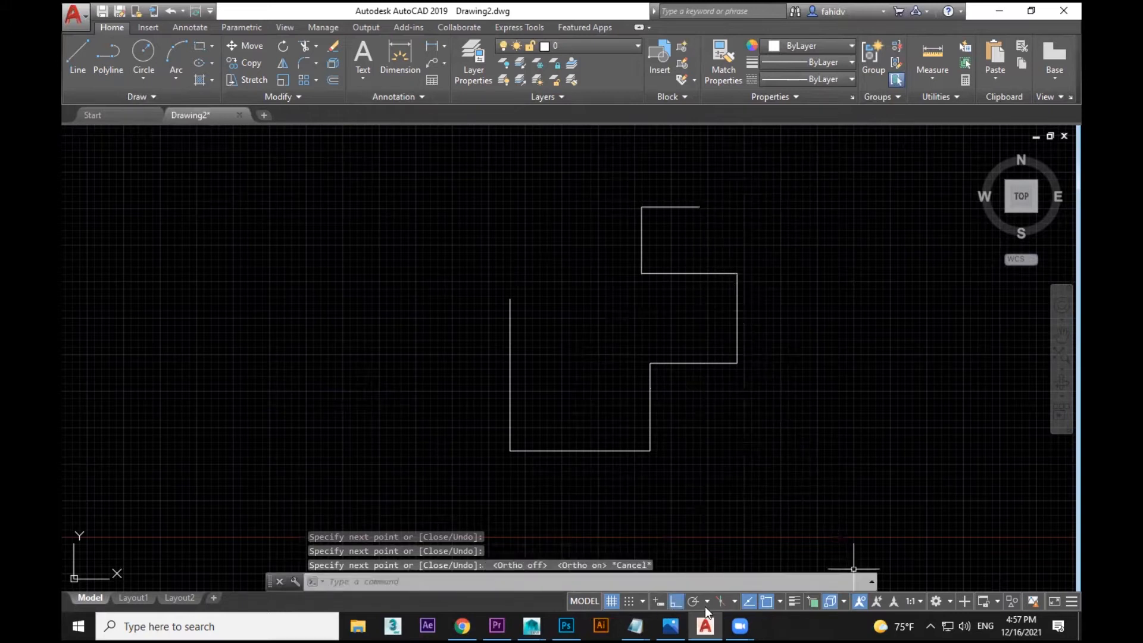
# Step: Customize the status bar so that the LineWeight control is hidden
pyautogui.click(1059, 601)
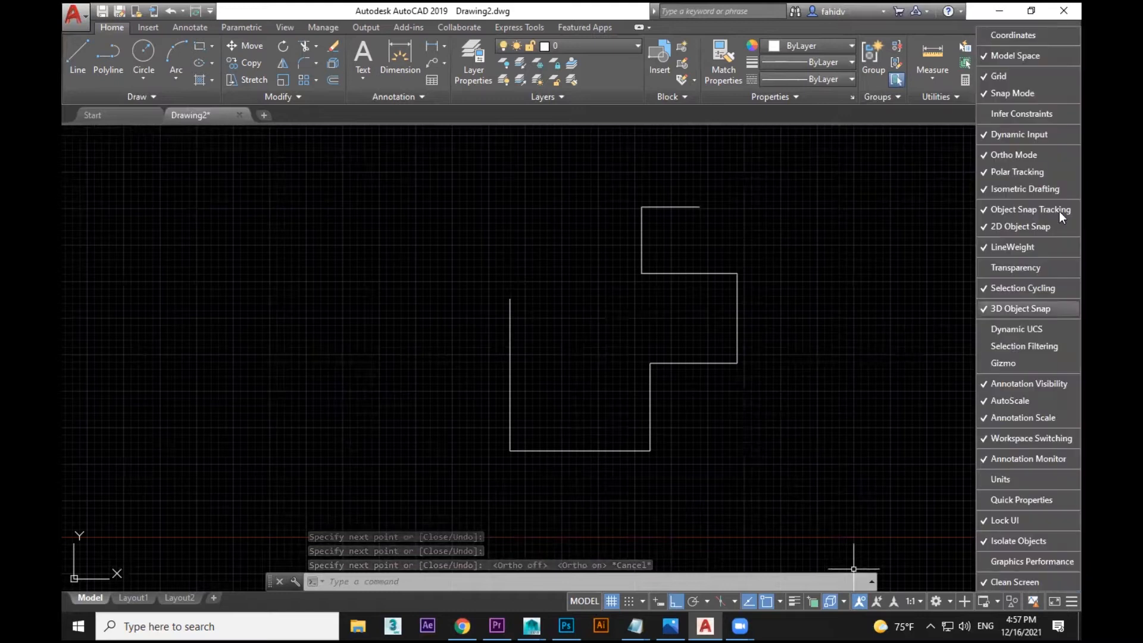
pyautogui.click(1010, 249)
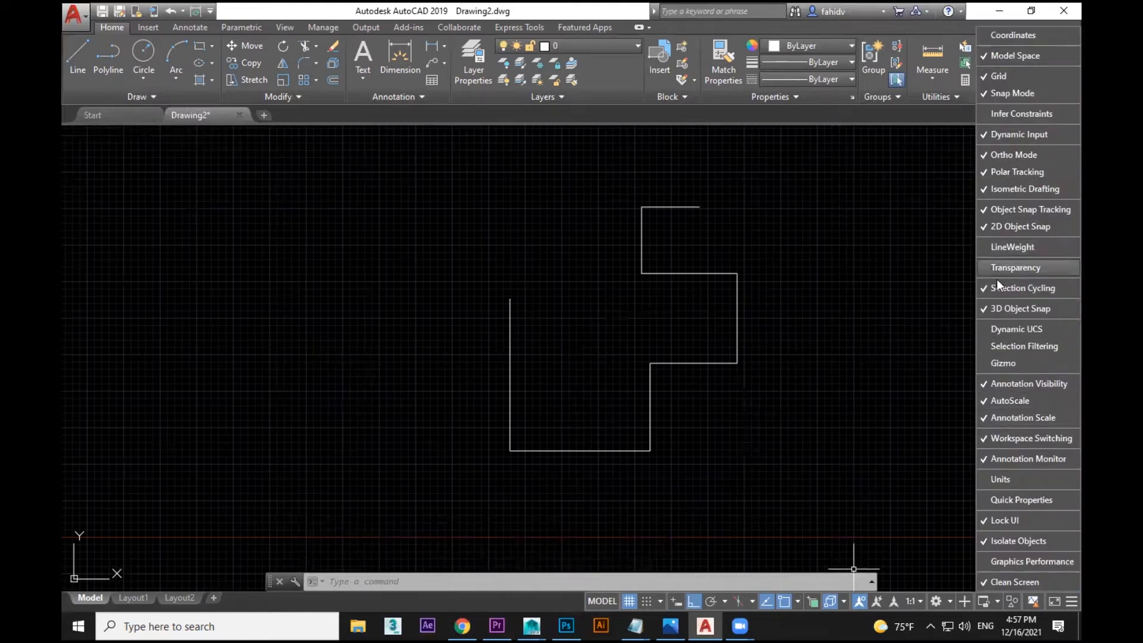
pyautogui.click(924, 398)
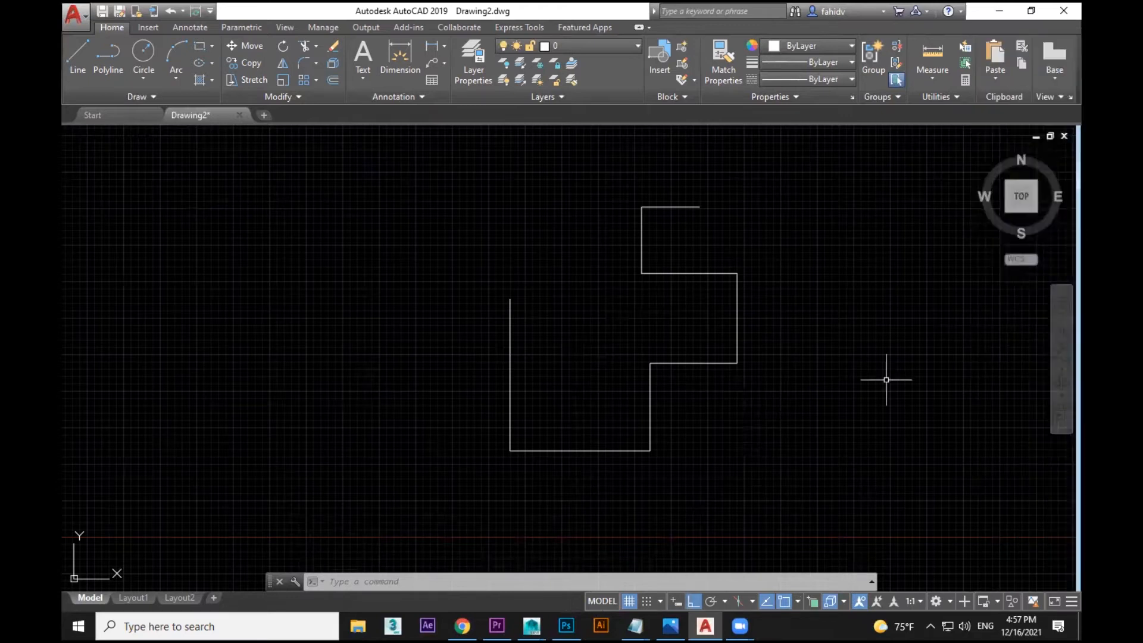
pyautogui.press('Escape')
# Step: Erase the whole stepped line outline from the drawing
pyautogui.click(810, 203)
pyautogui.click(453, 479)
pyautogui.press('Delete')
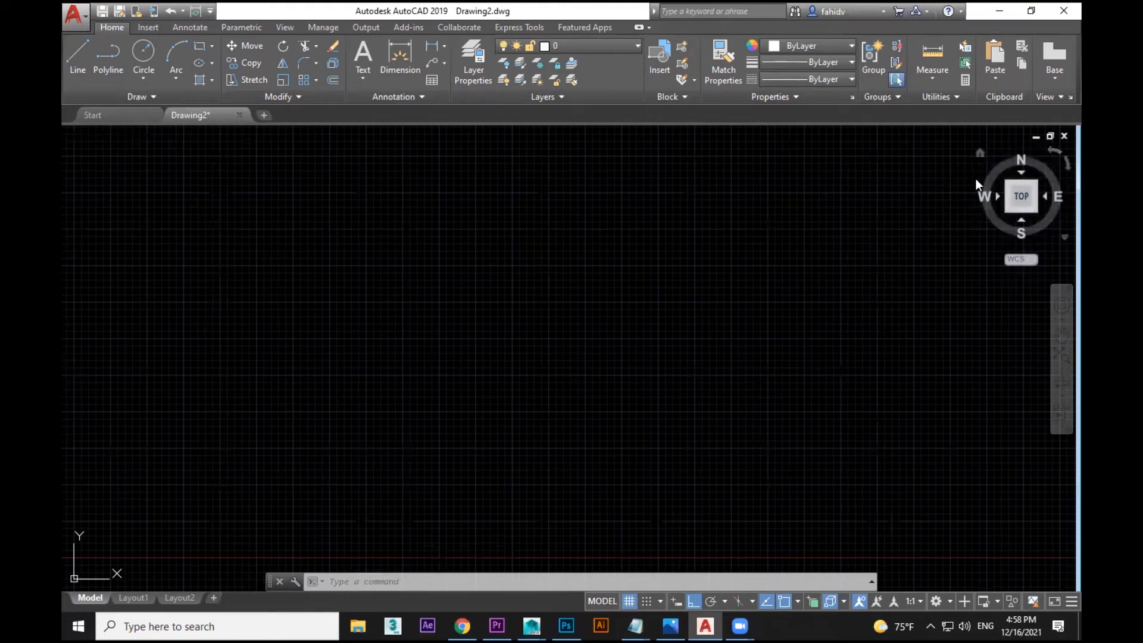
pyautogui.moveTo(403, 390)
pyautogui.mouseDown(button='middle')
pyautogui.moveTo(523, 380)
pyautogui.moveTo(566, 276)
pyautogui.moveTo(473, 360)
pyautogui.moveTo(467, 347)
pyautogui.moveTo(364, 341)
pyautogui.moveTo(622, 171)
pyautogui.mouseUp(button='middle')
pyautogui.scroll(-2, 566, 277)
pyautogui.moveTo(365, 322); pyautogui.dragTo(352, 411, button='middle')
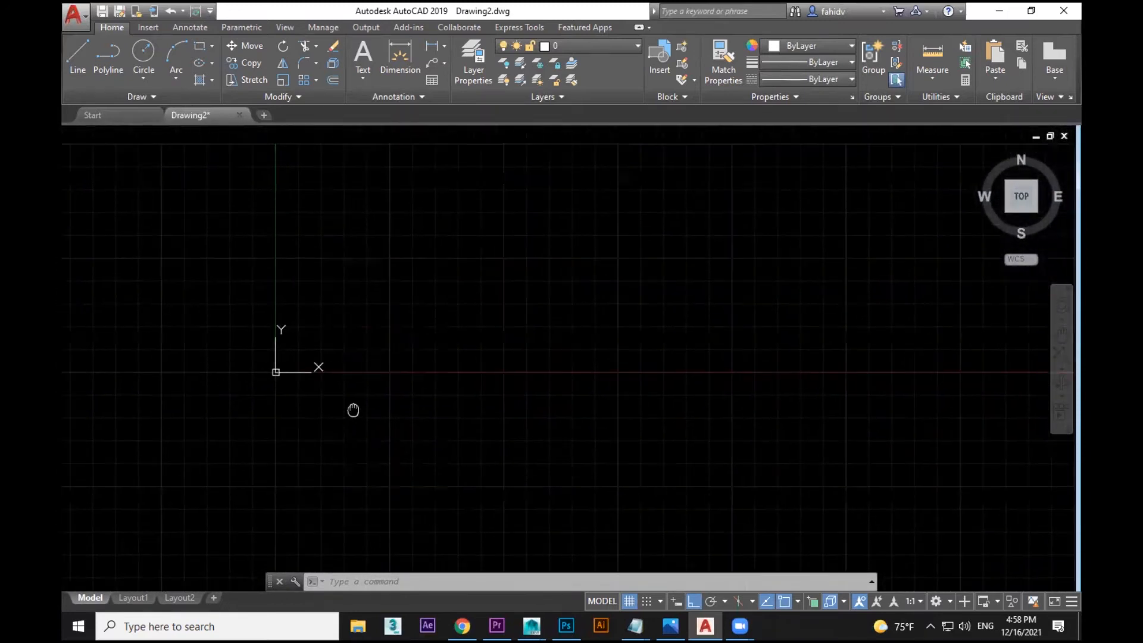
pyautogui.moveTo(490, 346); pyautogui.dragTo(465, 408, button='middle')
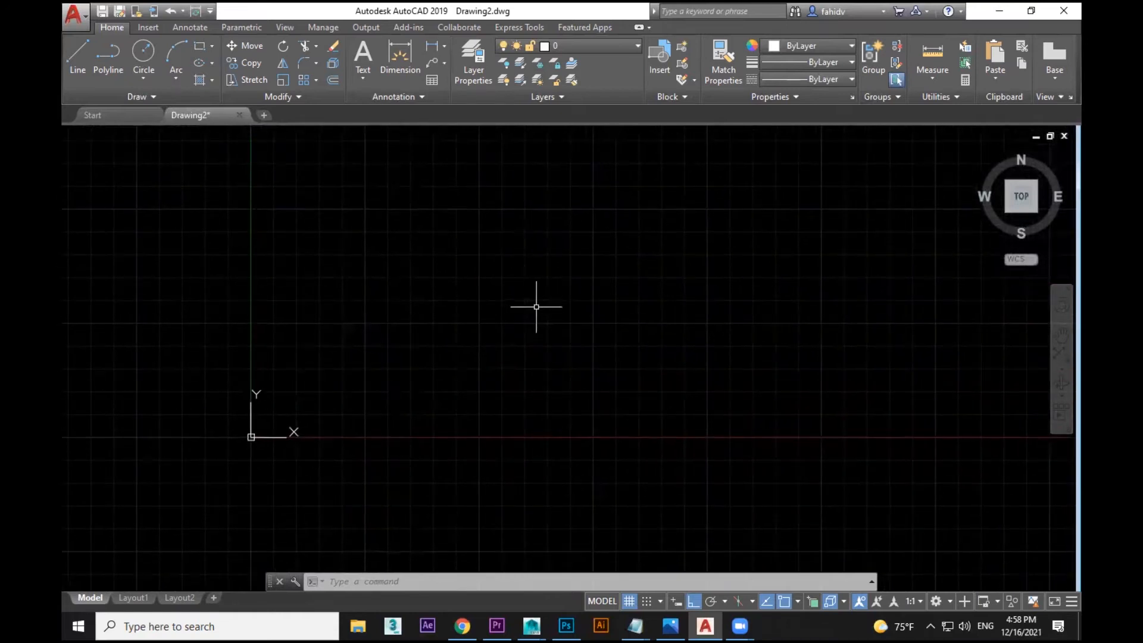
pyautogui.moveTo(510, 350); pyautogui.dragTo(464, 383, button='middle')
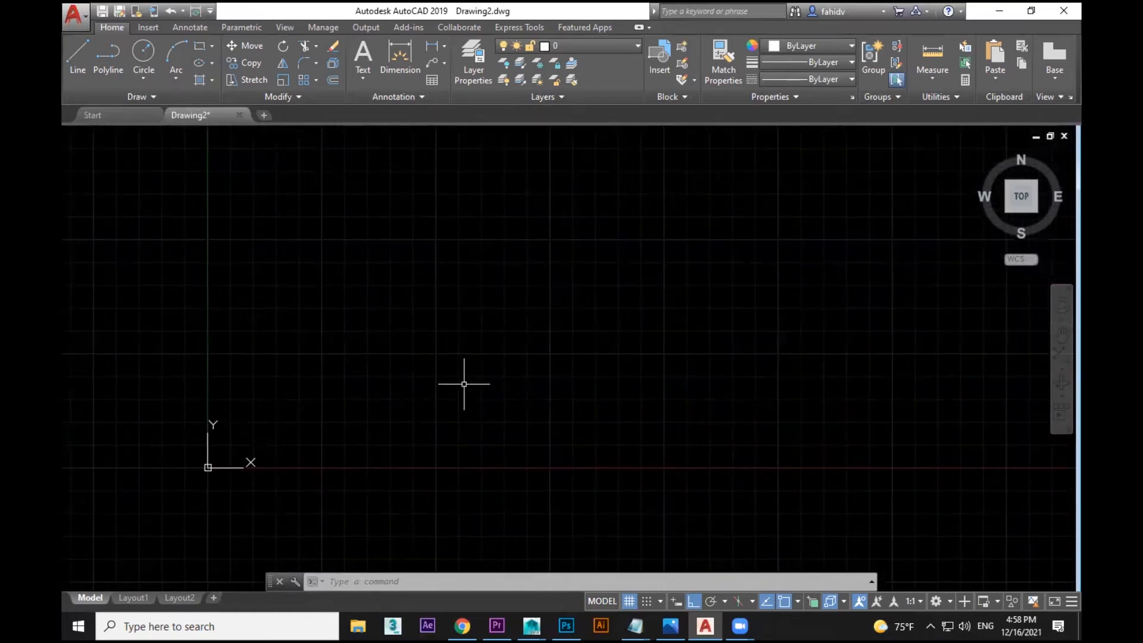
pyautogui.click(392, 264)
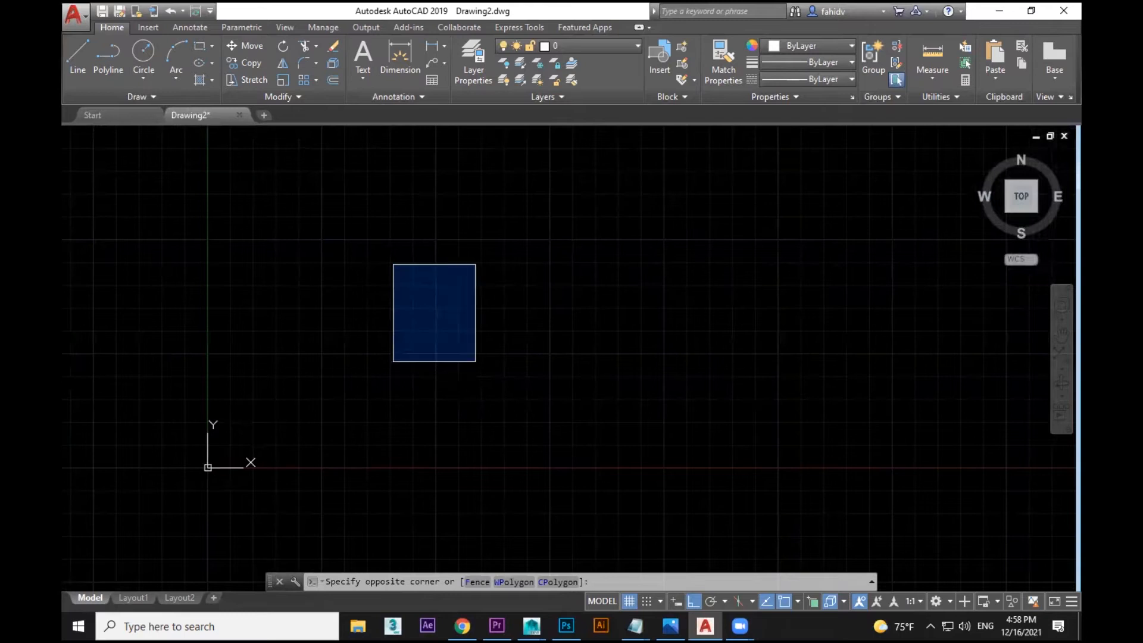
pyautogui.click(502, 384)
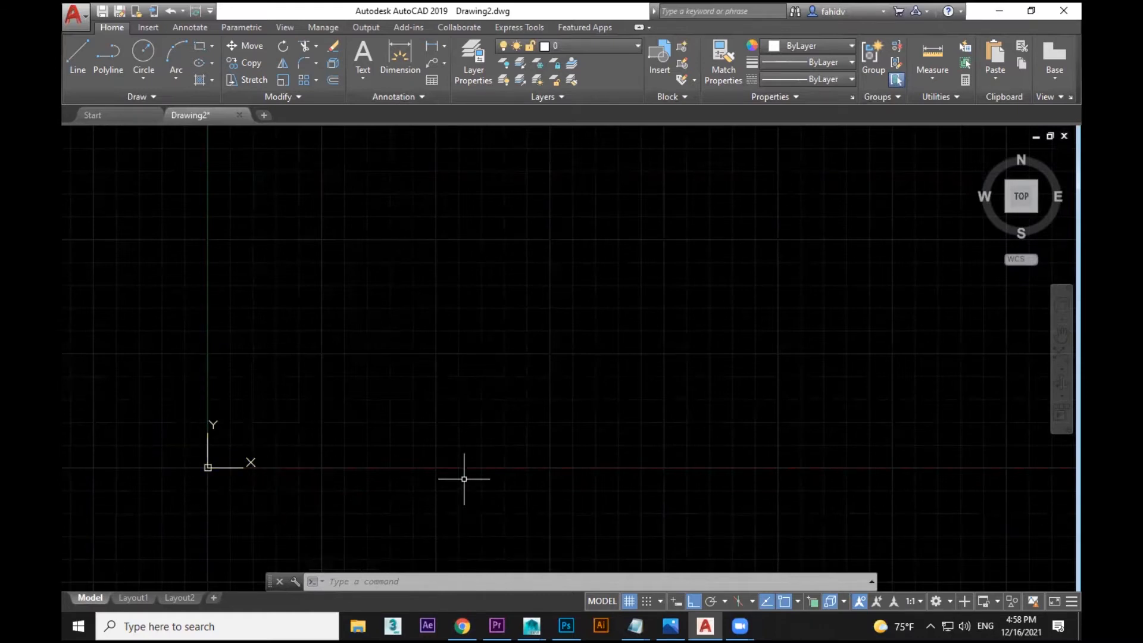
# Step: Launch Notepad with a new blank document
pyautogui.press('super+r')
pyautogui.write('not')
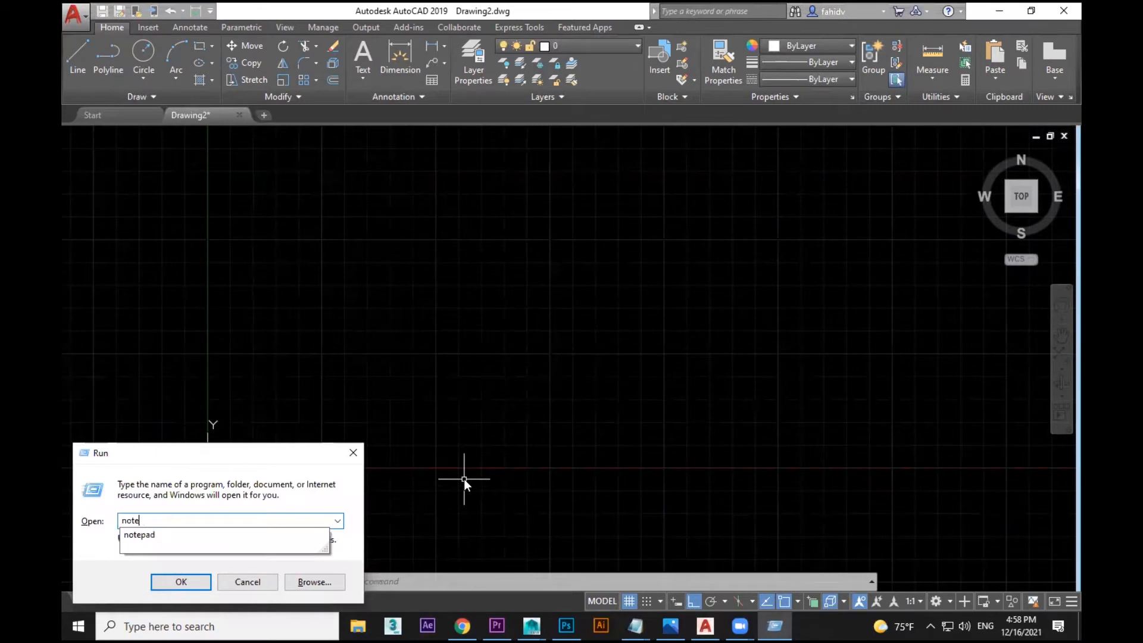
pyautogui.press('Return')
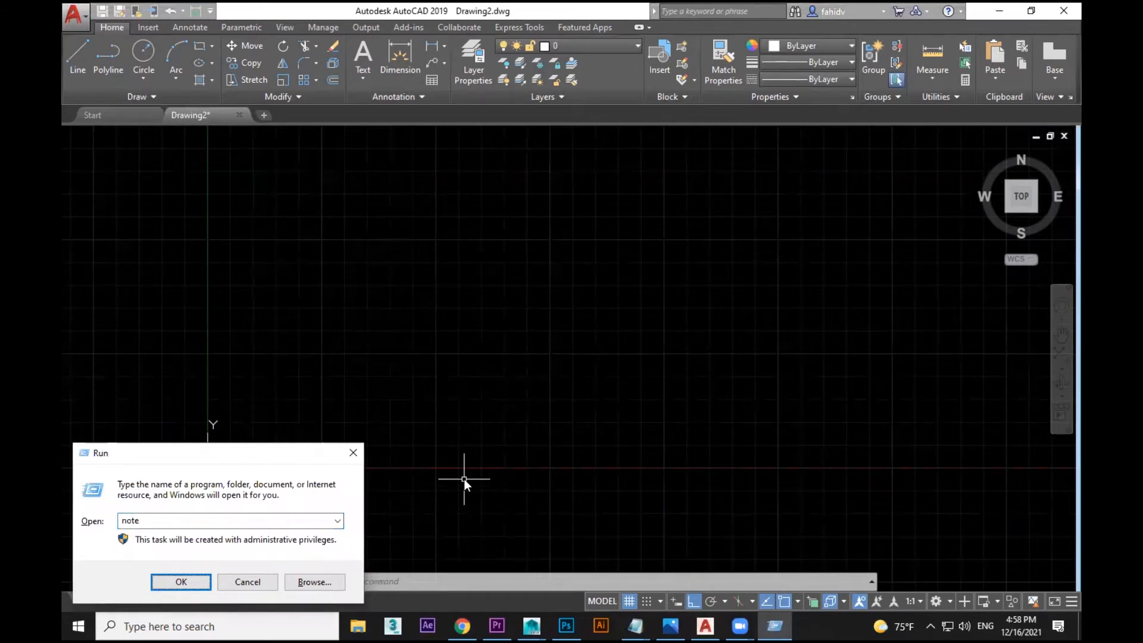
pyautogui.click(175, 521)
pyautogui.write('notepad')
pyautogui.press('Return')
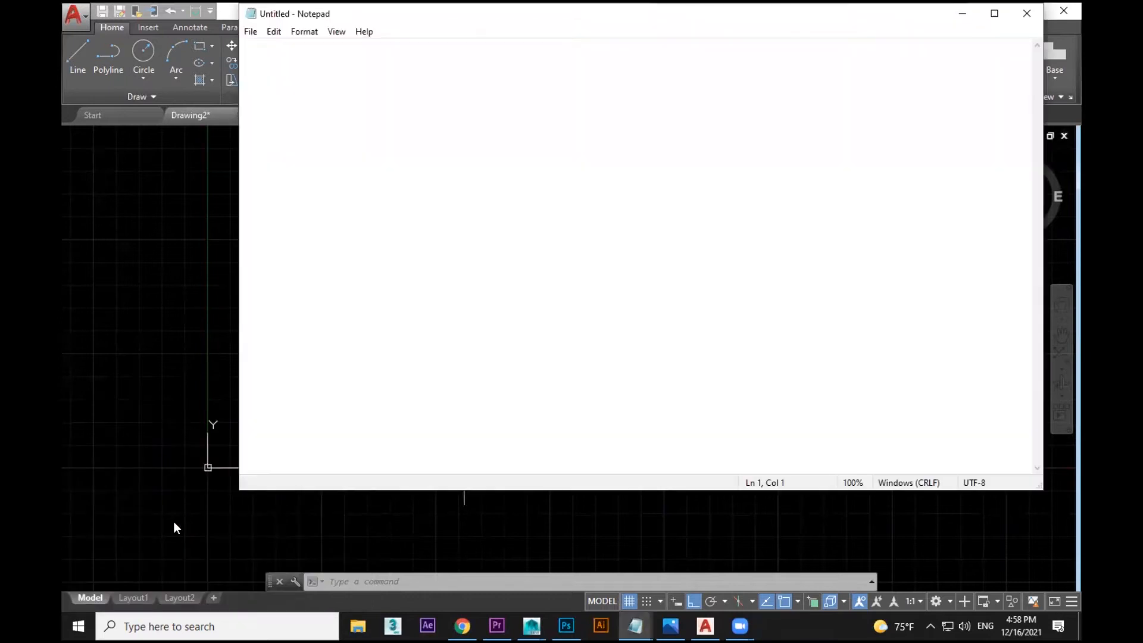
# Step: Write the note "UCSICON - user coordinate system" in the blank document, and return to the AutoCAD drawing
pyautogui.write('UCSICON')
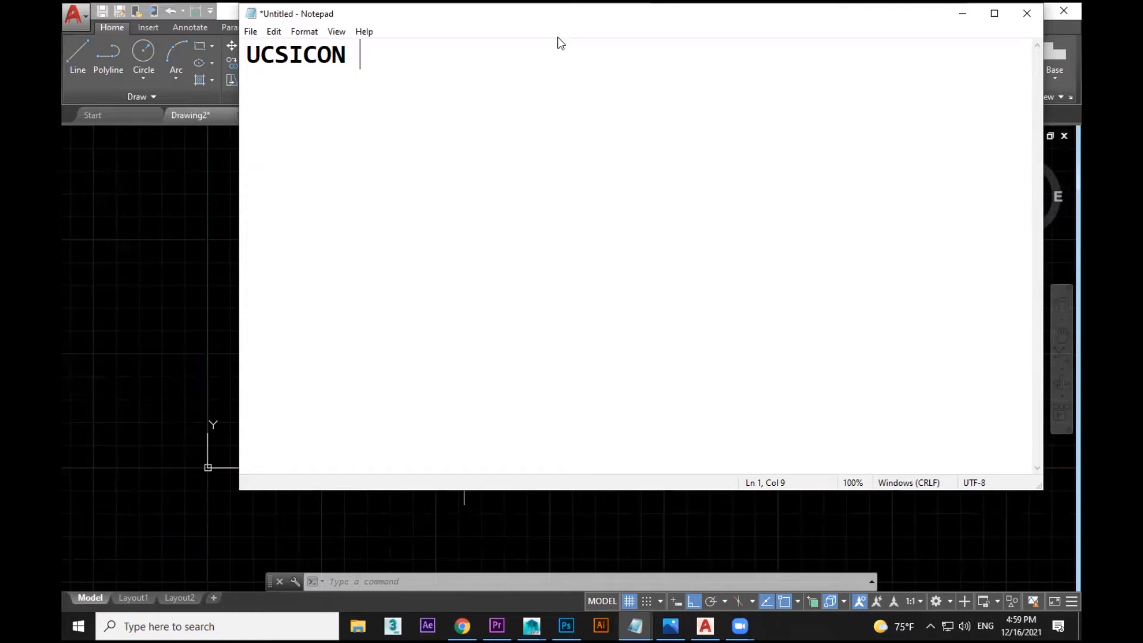
pyautogui.moveTo(695, 10); pyautogui.dragTo(656, 85)
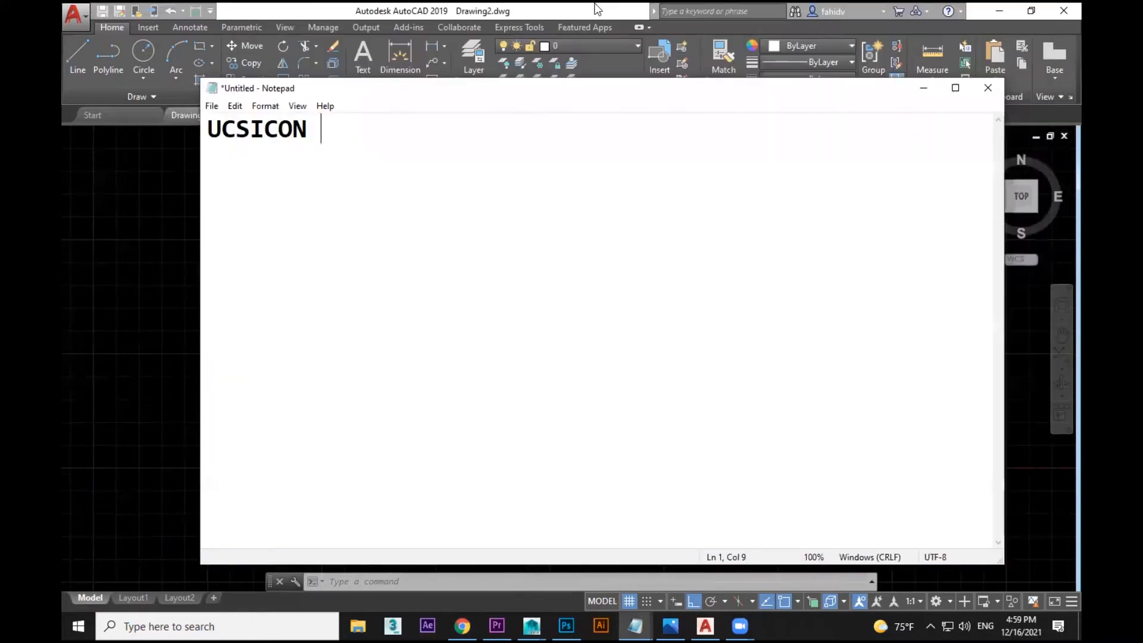
pyautogui.click(924, 87)
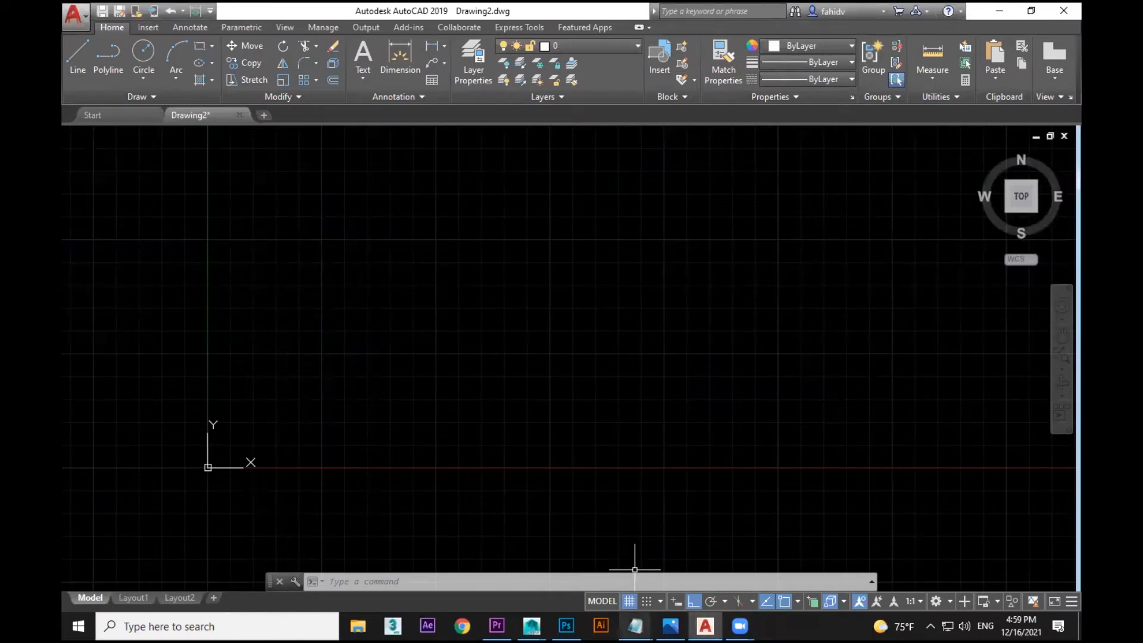
pyautogui.moveTo(635, 626)
pyautogui.click(814, 556)
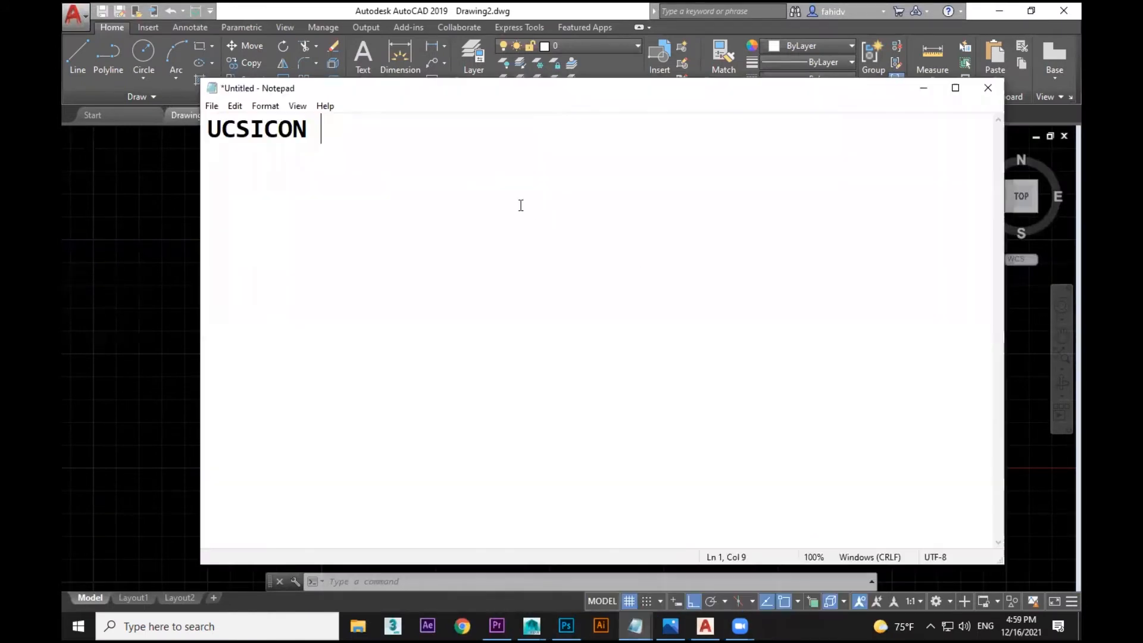
pyautogui.write('- user ')
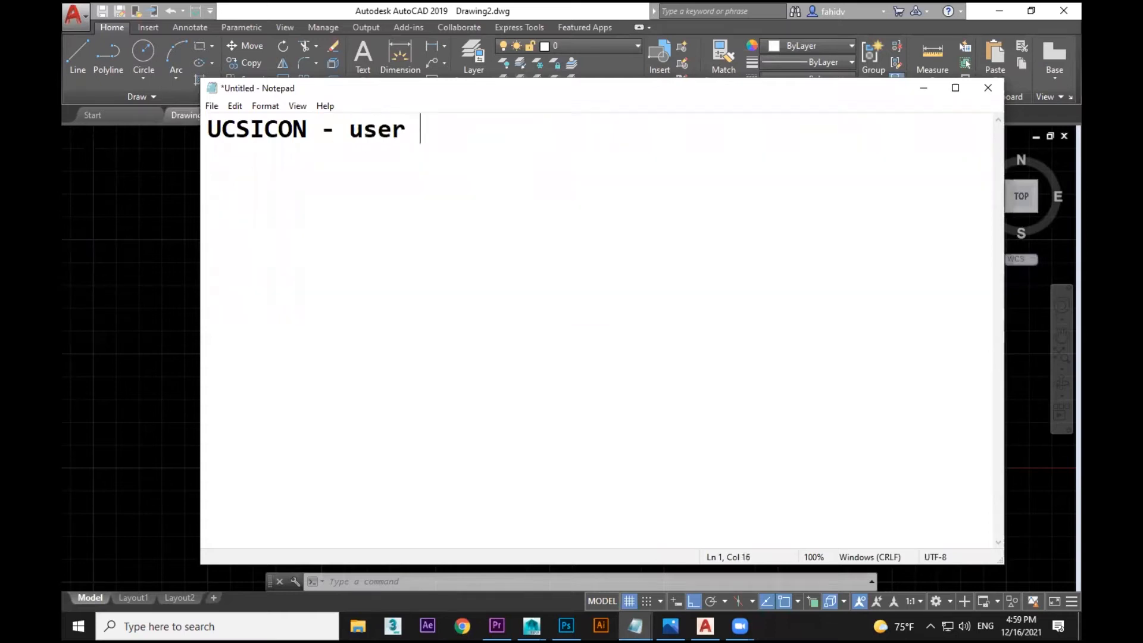
pyautogui.write('coord')
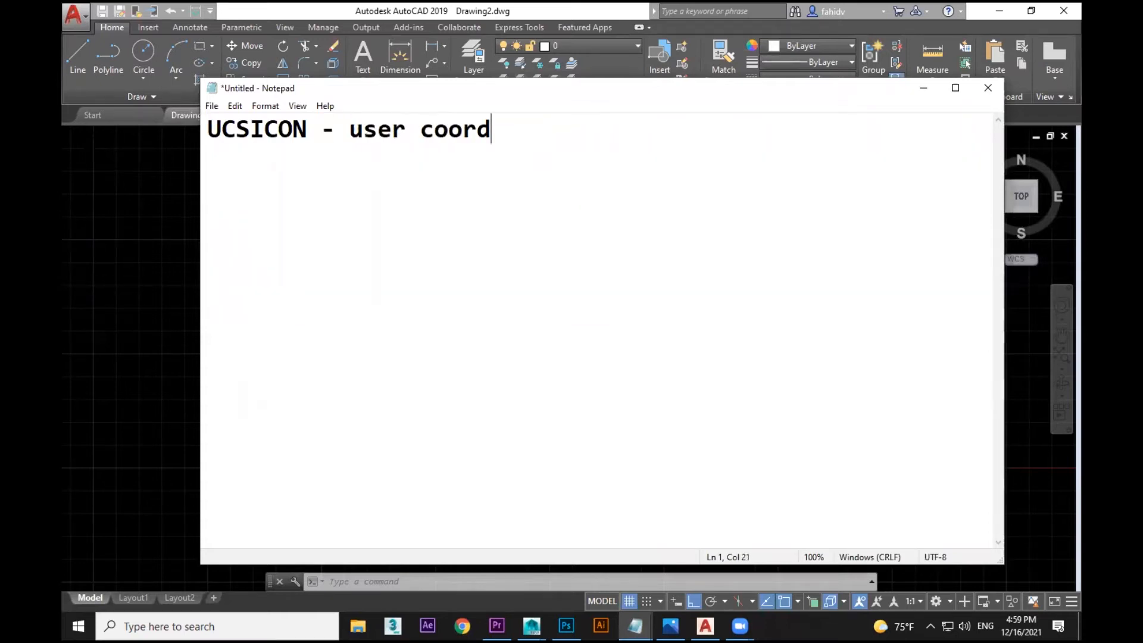
pyautogui.write('inate system')
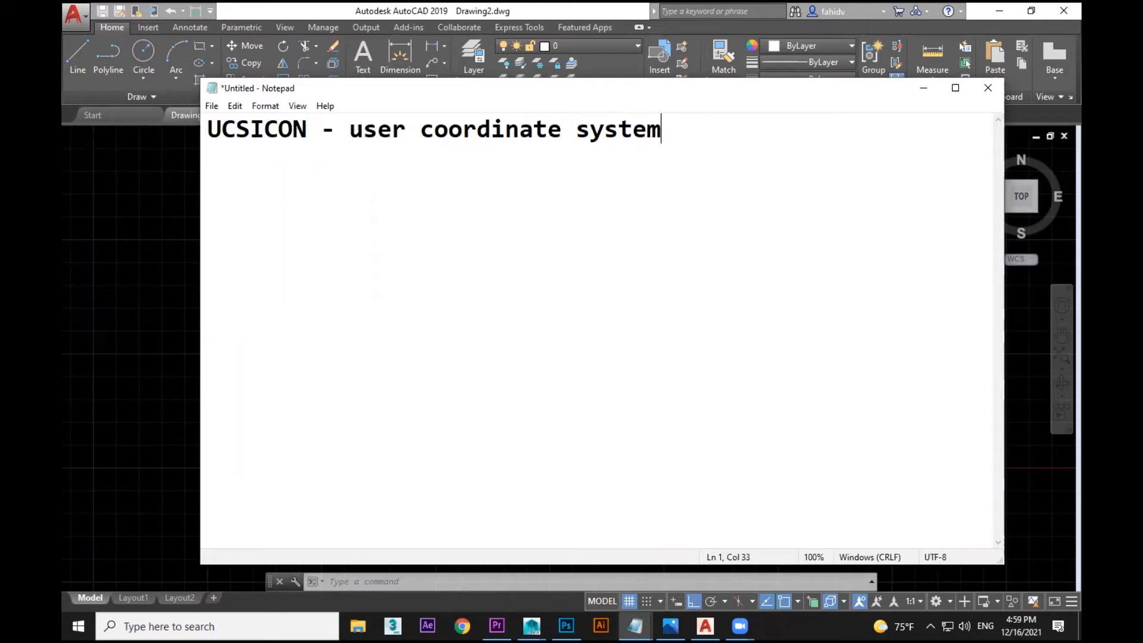
pyautogui.click(923, 88)
pyautogui.moveTo(296, 429)
pyautogui.mouseDown(button='middle')
pyautogui.moveTo(396, 456)
pyautogui.moveTo(273, 421)
pyautogui.moveTo(204, 303)
pyautogui.mouseUp(button='middle')
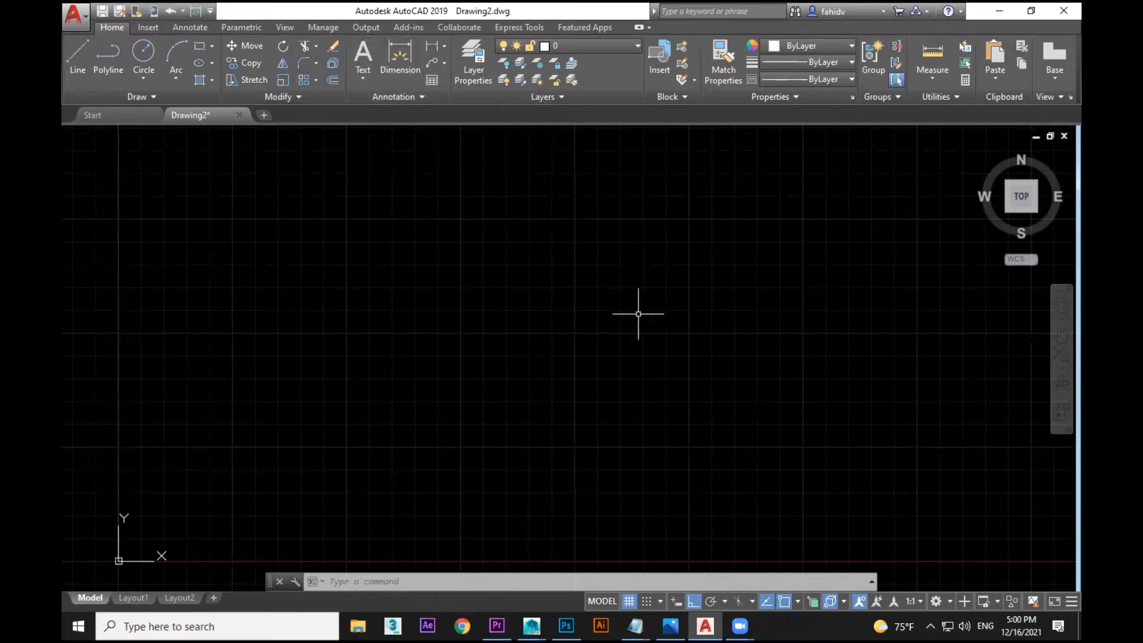
pyautogui.click(368, 368)
pyautogui.click(546, 398)
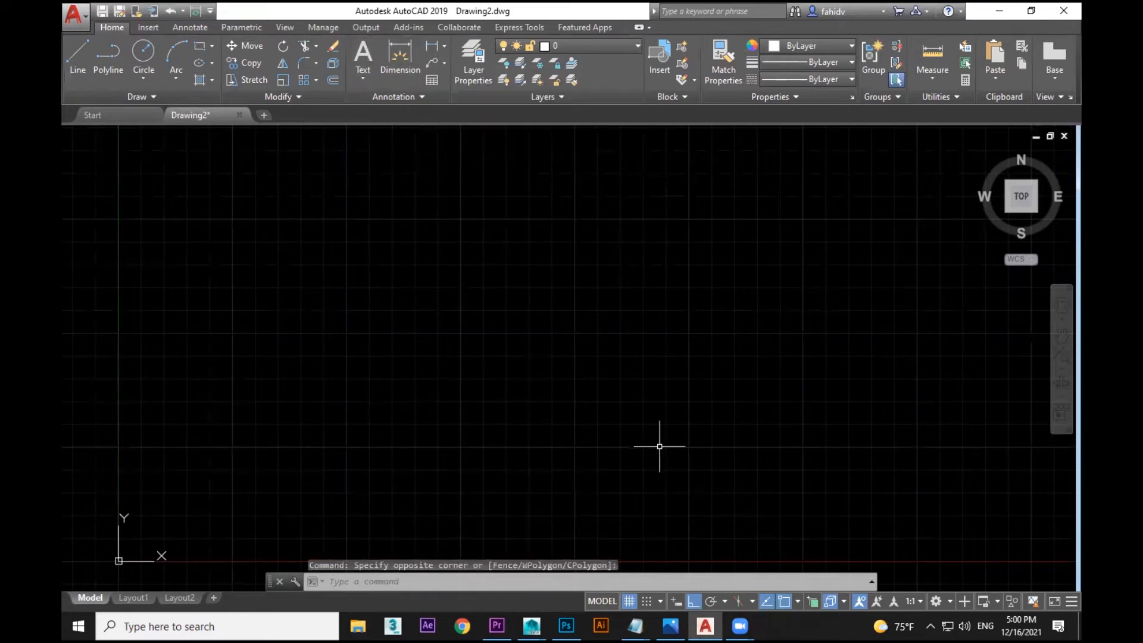
# Step: Place a horizontal dimension about 11.6 units long in the empty drawing area and end the Dimension command
pyautogui.click(388, 64)
pyautogui.click(419, 320)
pyautogui.scroll(5, 561, 332)
pyautogui.moveTo(221, 287); pyautogui.dragTo(920, 286, button='middle')
pyautogui.scroll(4, 862, 253)
pyautogui.click(466, 381)
pyautogui.click(450, 274)
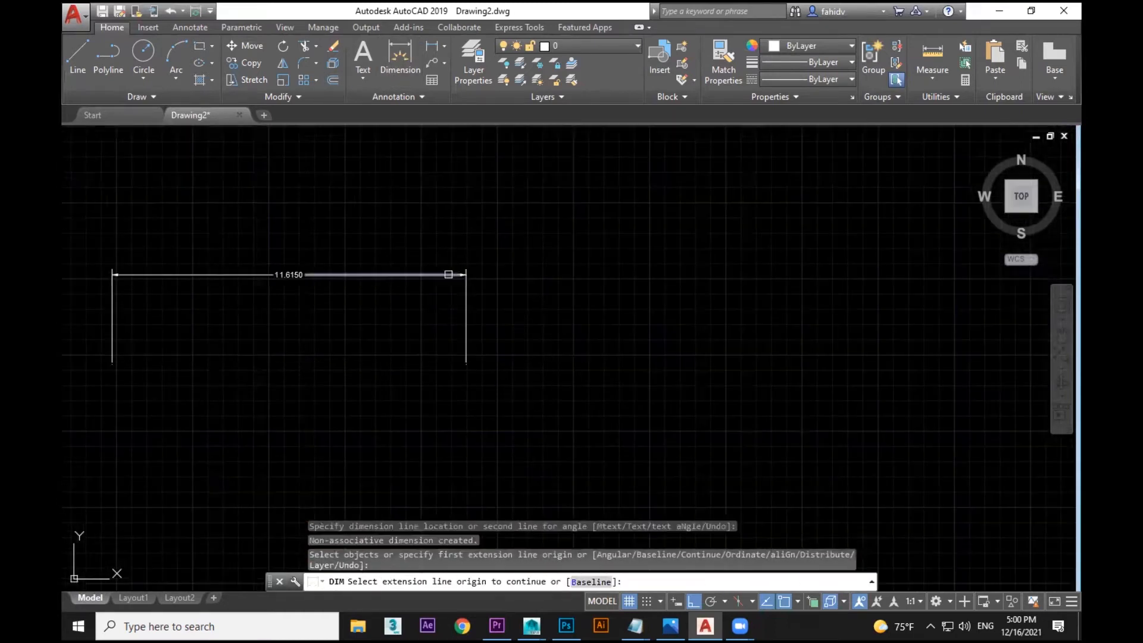
pyautogui.moveTo(357, 270); pyautogui.dragTo(398, 279, button='middle')
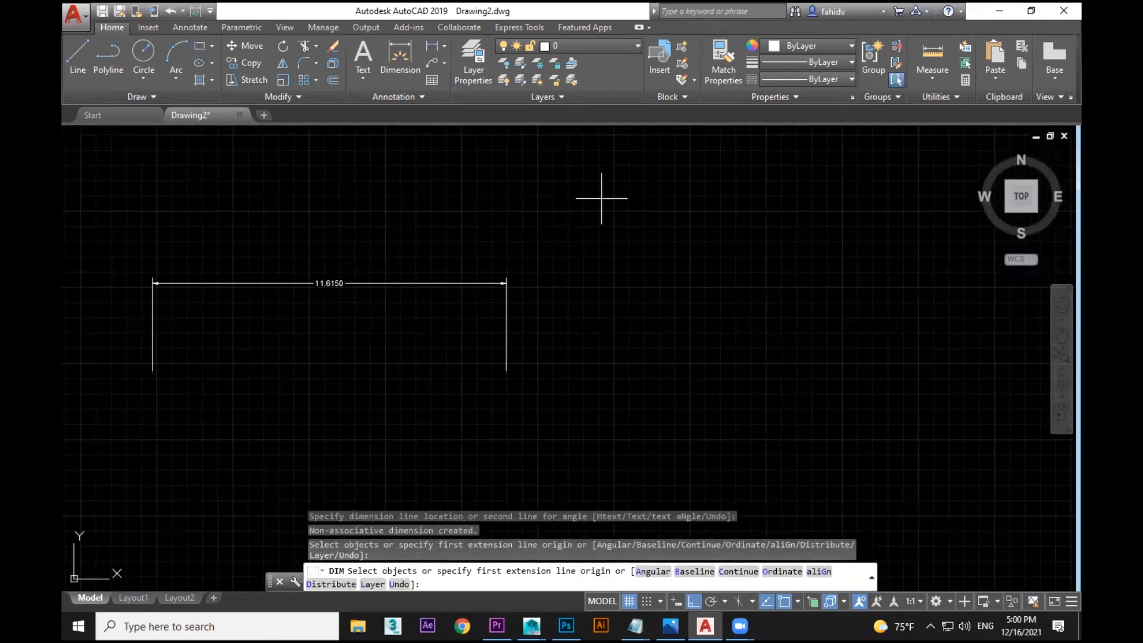
pyautogui.click(625, 191)
pyautogui.click(625, 327)
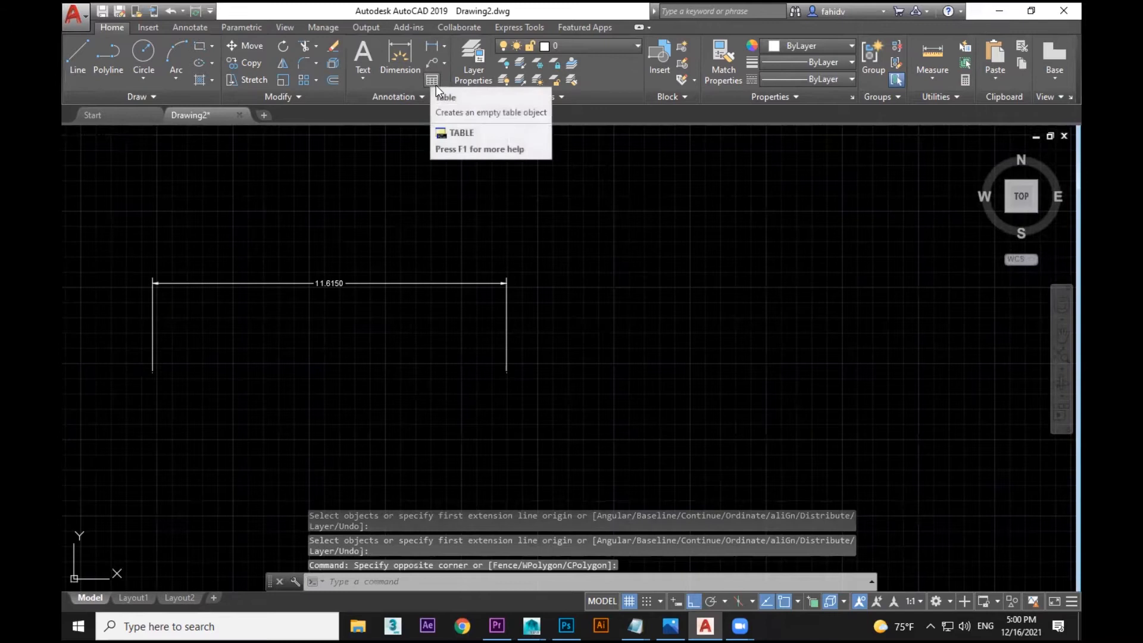
# Step: Erase the horizontal dimension from the drawing
pyautogui.moveTo(566, 263)
pyautogui.mouseDown(button='middle')
pyautogui.moveTo(510, 283)
pyautogui.moveTo(429, 284)
pyautogui.mouseUp(button='middle')
pyautogui.click(365, 333)
pyautogui.press('Delete')
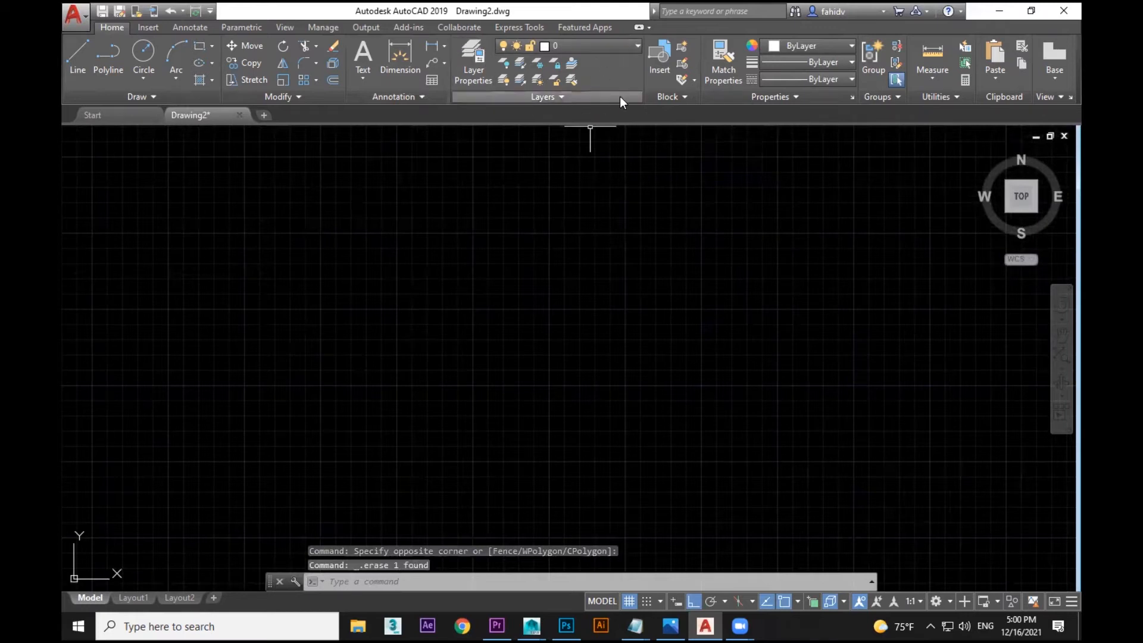
# Step: Bring the drawing origin into view to examine where the UCS icon sits
pyautogui.scroll(2, 566, 308)
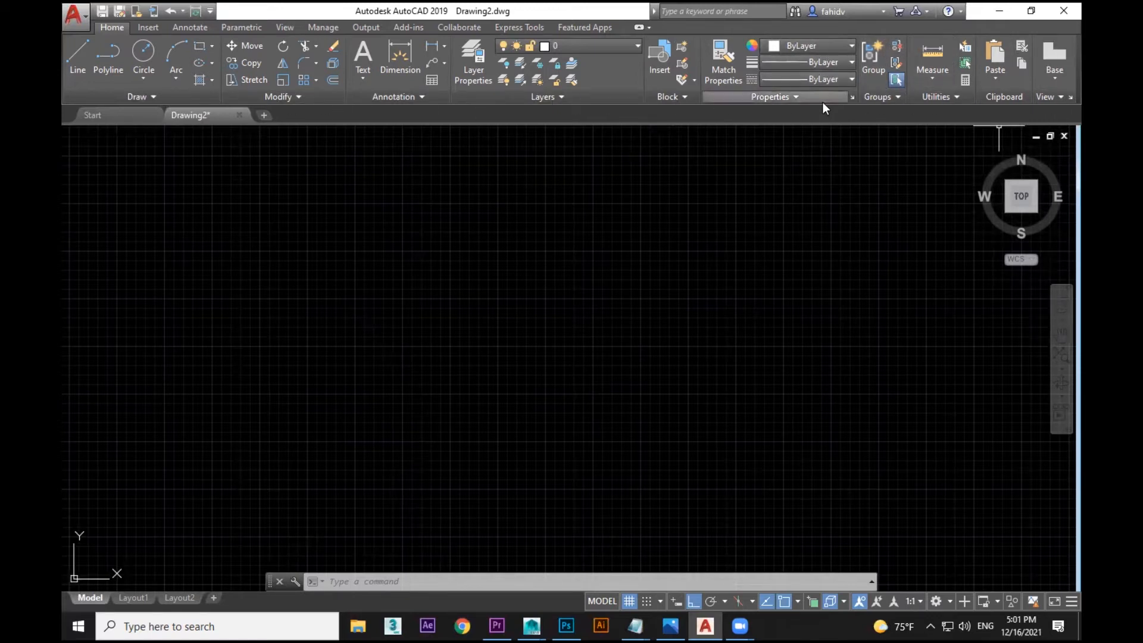
pyautogui.scroll(1, 414, 348)
pyautogui.moveTo(414, 348)
pyautogui.mouseDown(button='middle')
pyautogui.moveTo(493, 352)
pyautogui.moveTo(423, 387)
pyautogui.moveTo(438, 363)
pyautogui.mouseUp(button='middle')
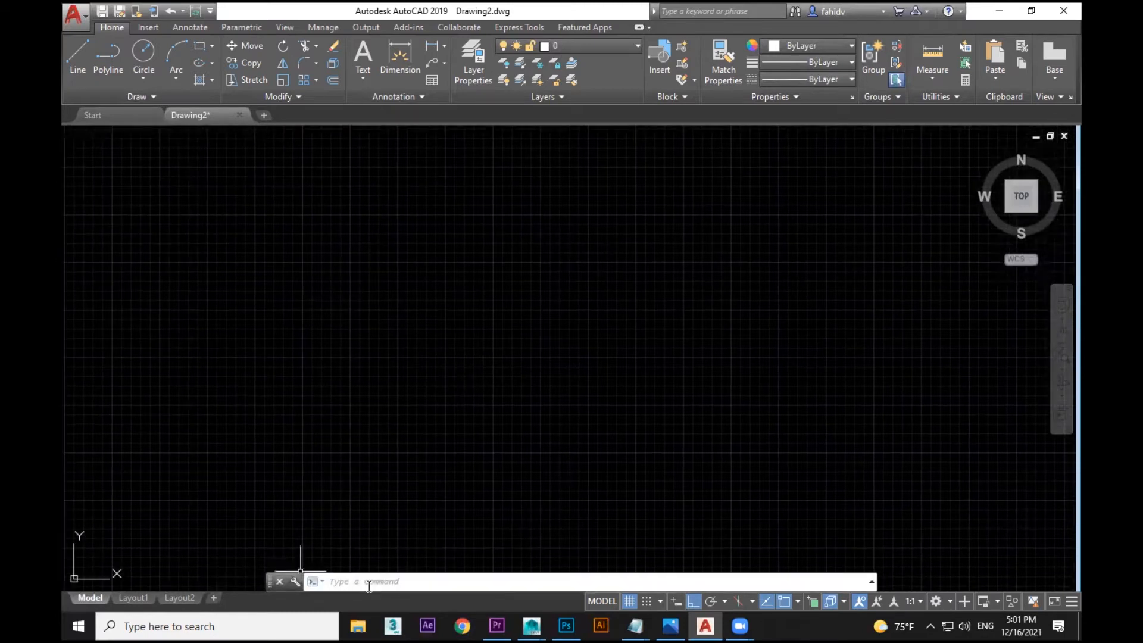
pyautogui.moveTo(242, 481); pyautogui.dragTo(475, 314, button='middle')
pyautogui.moveTo(247, 441); pyautogui.dragTo(513, 247, button='middle')
pyautogui.scroll(-8, 393, 407)
pyautogui.moveTo(387, 414); pyautogui.dragTo(421, 314, button='middle')
# Step: Reopen the UCSICON note in Notepad, add blank lines below its text, and return to the AutoCAD drawing
pyautogui.moveTo(635, 625)
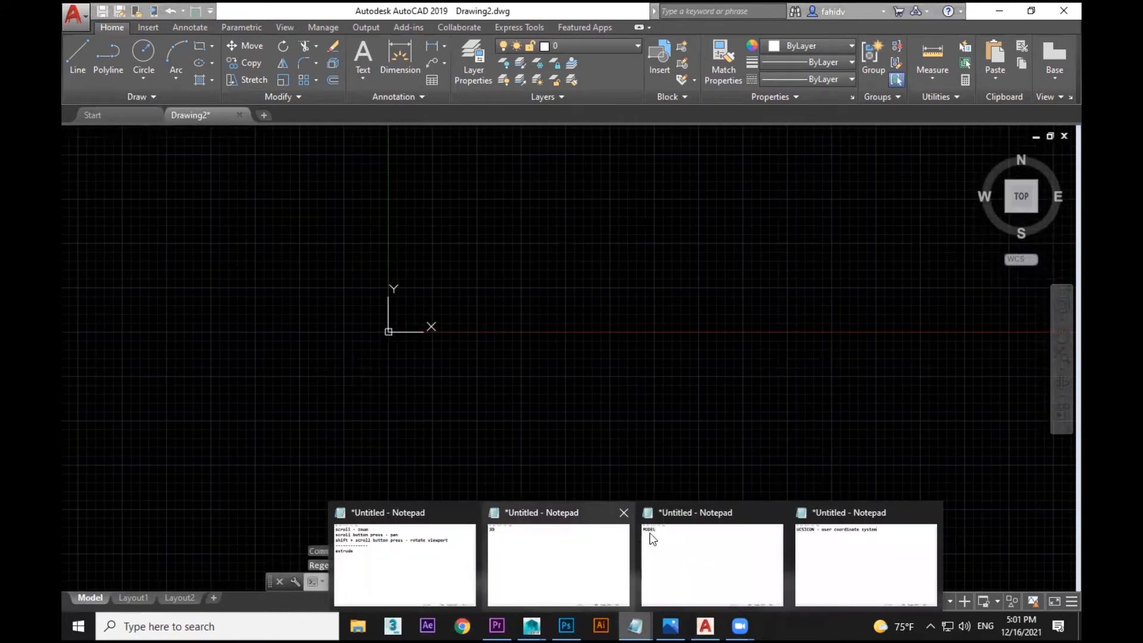
pyautogui.click(850, 560)
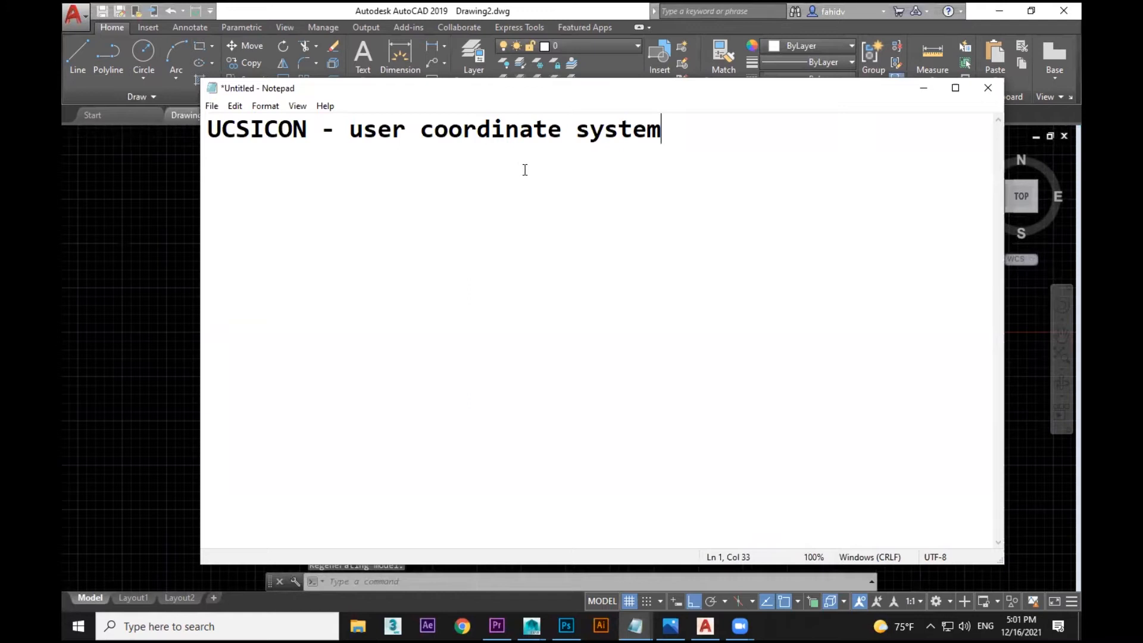
pyautogui.press('Return')
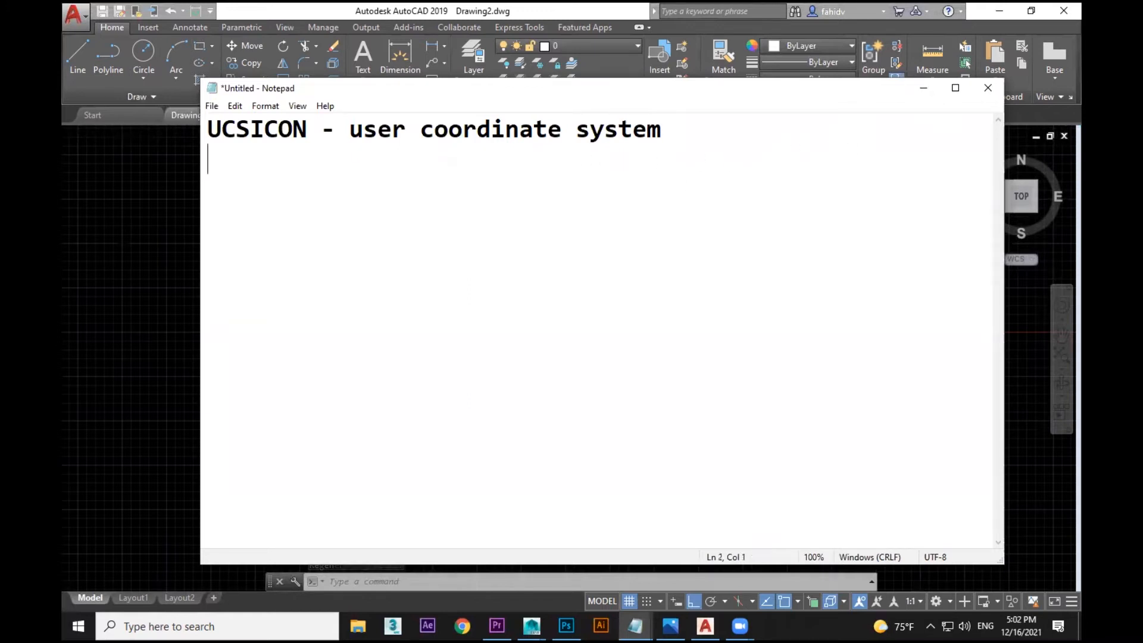
pyautogui.click(925, 89)
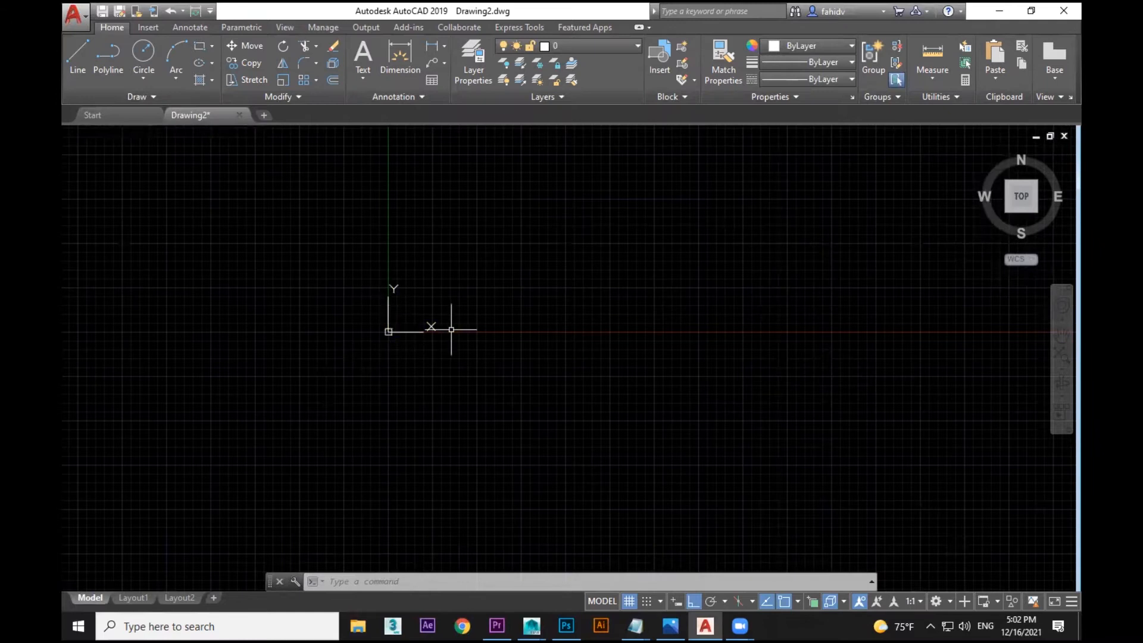
# Step: Add the command sequence "ucsicon <enter> n <enter>" to the UCSICON note in Notepad, and return to the AutoCAD drawing
pyautogui.moveTo(436, 438)
pyautogui.mouseDown(button='middle')
pyautogui.moveTo(630, 375)
pyautogui.moveTo(611, 367)
pyautogui.mouseUp(button='middle')
pyautogui.moveTo(723, 347)
pyautogui.mouseDown(button='middle')
pyautogui.moveTo(709, 376)
pyautogui.moveTo(679, 381)
pyautogui.mouseUp(button='middle')
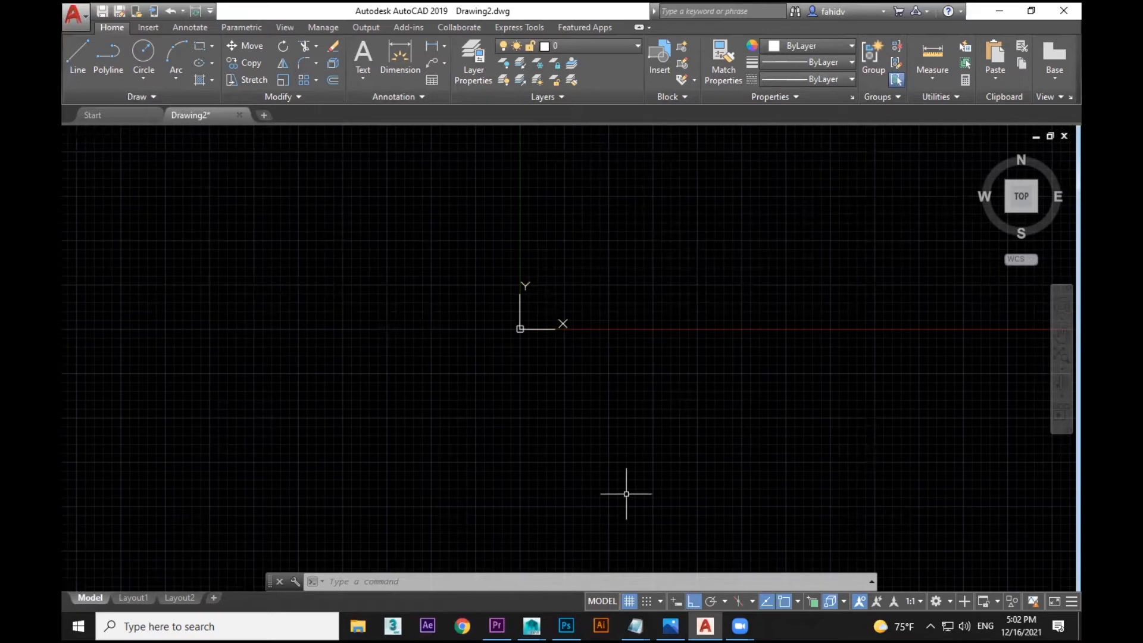
pyautogui.moveTo(636, 626)
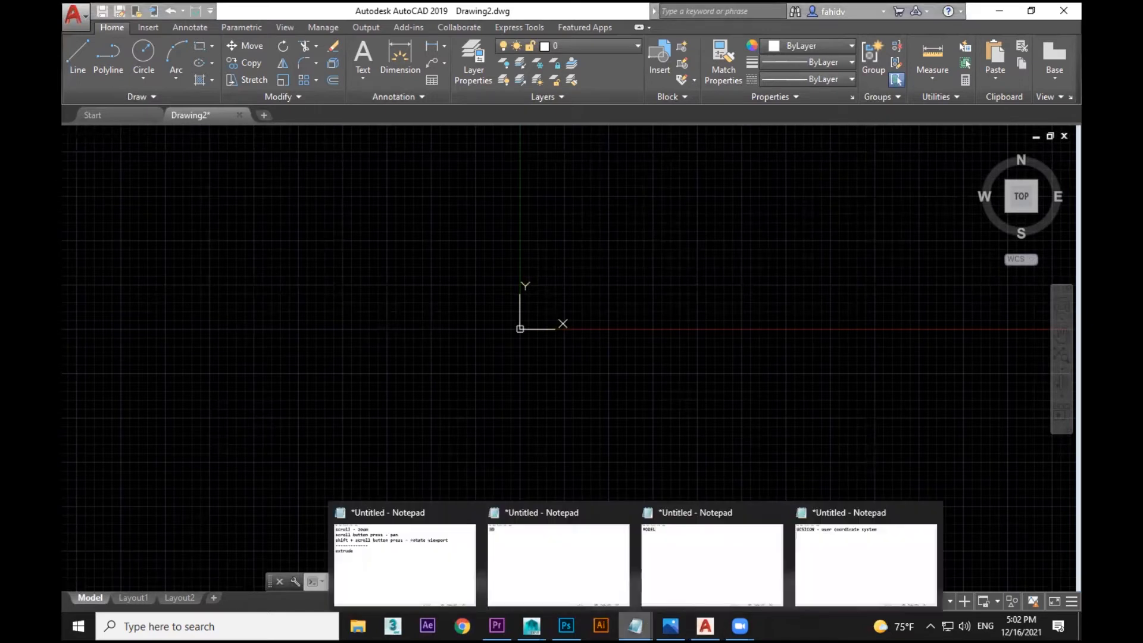
pyautogui.click(850, 556)
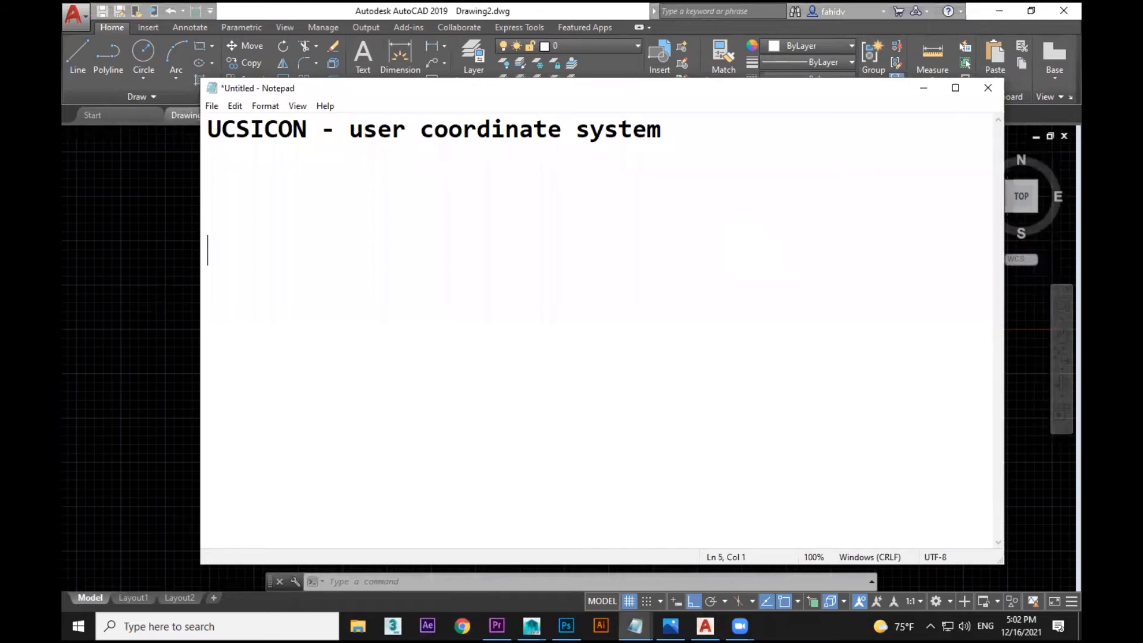
pyautogui.write('ucsicon')
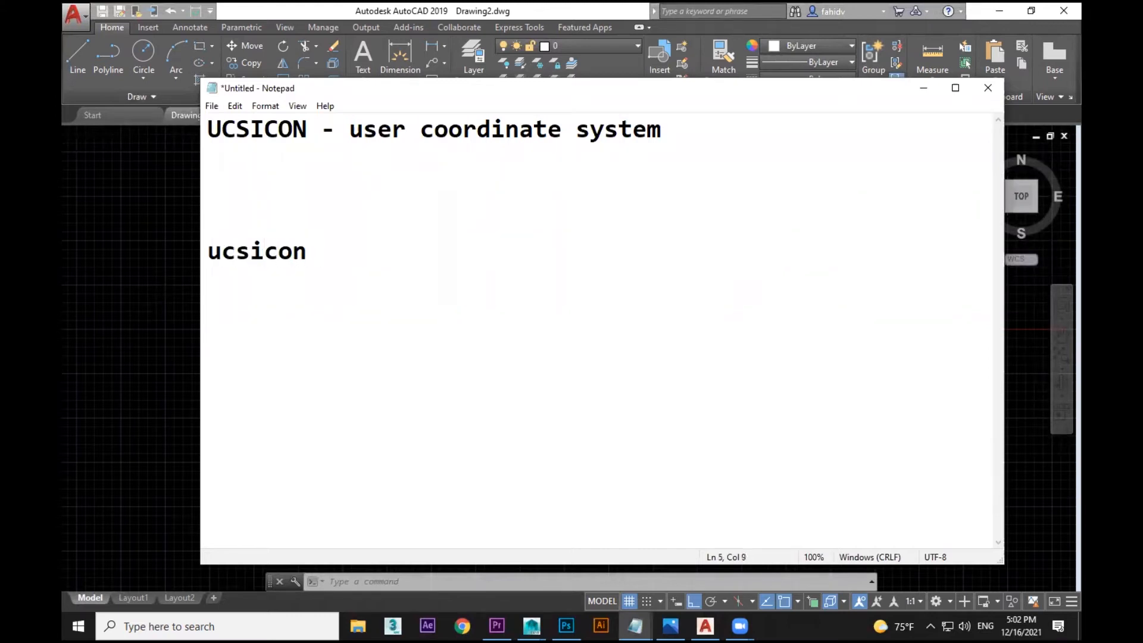
pyautogui.write(' <enter>')
pyautogui.moveTo(420, 253); pyautogui.dragTo(317, 256)
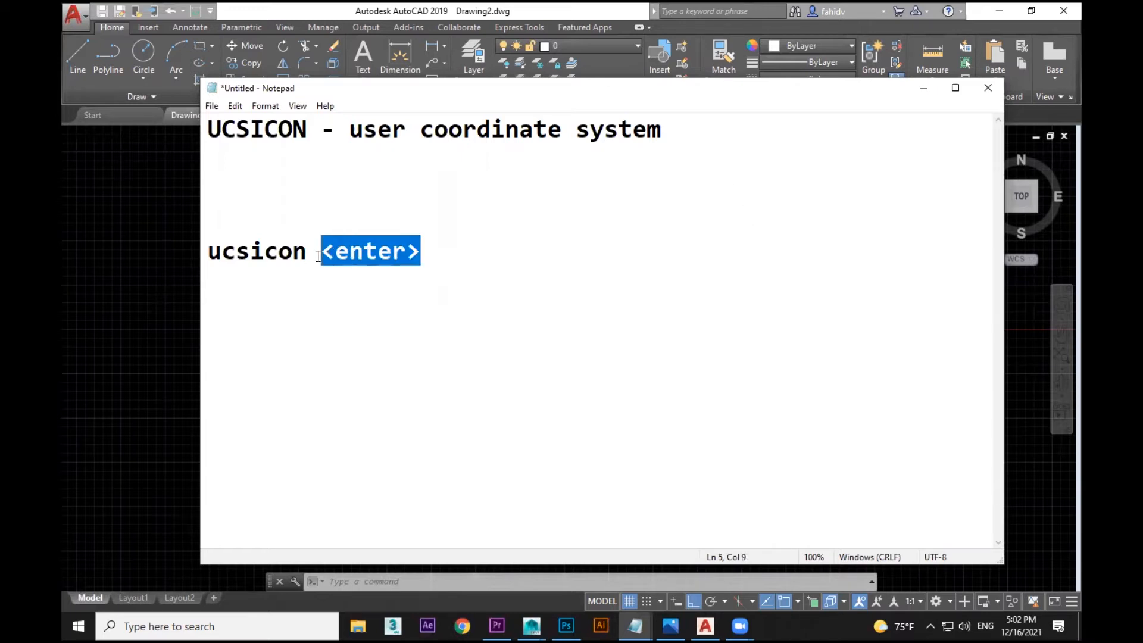
pyautogui.click(454, 251)
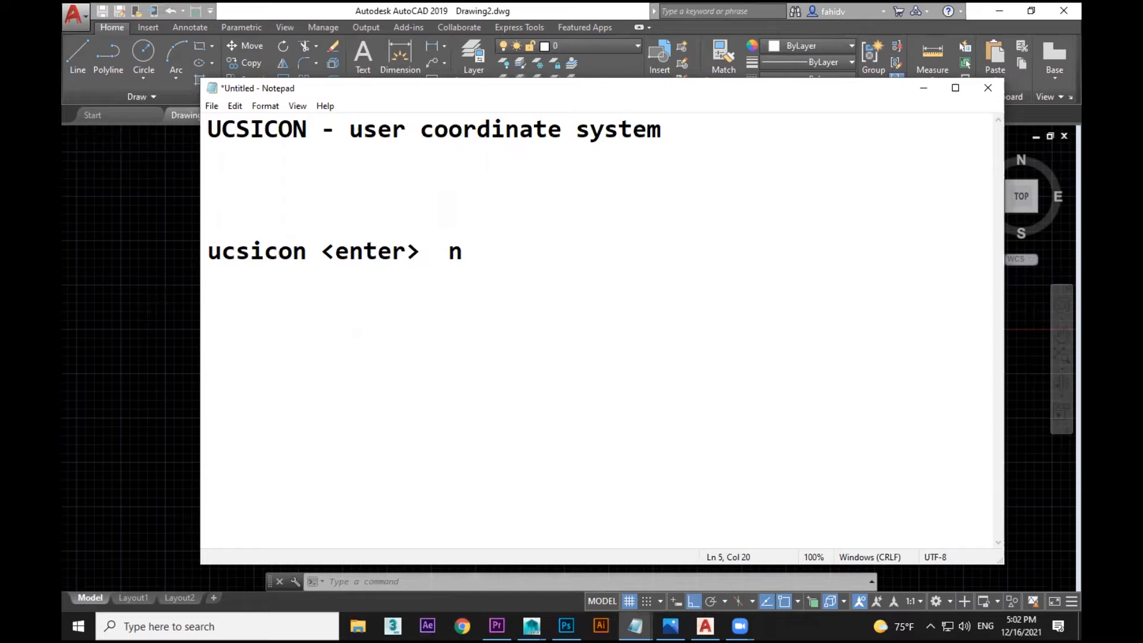
pyautogui.write('n <>enter>')
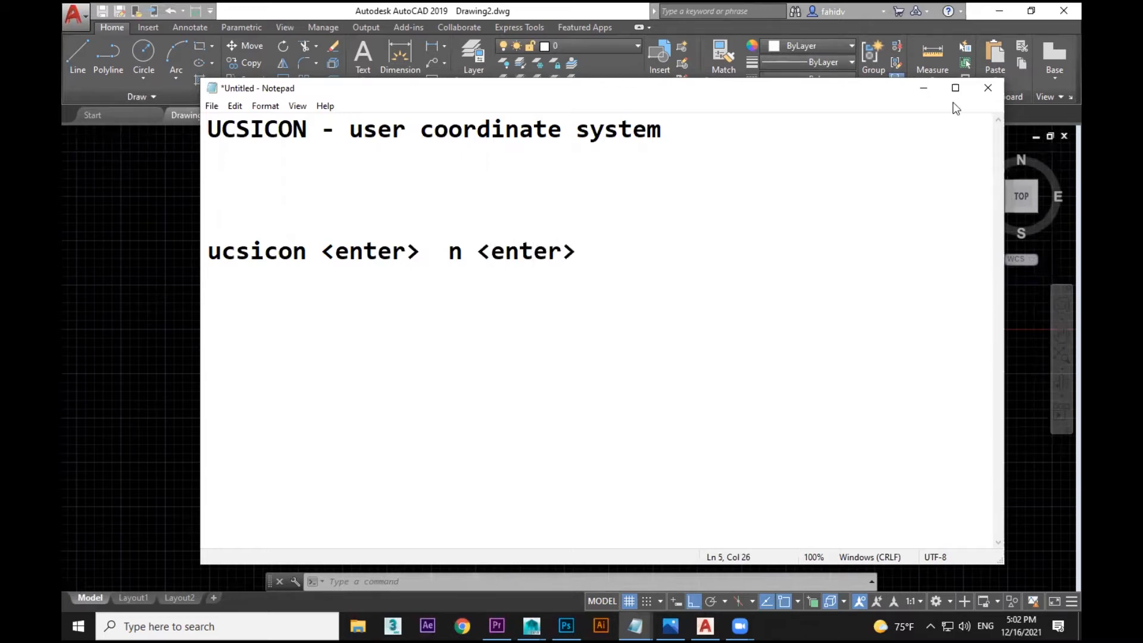
pyautogui.click(924, 91)
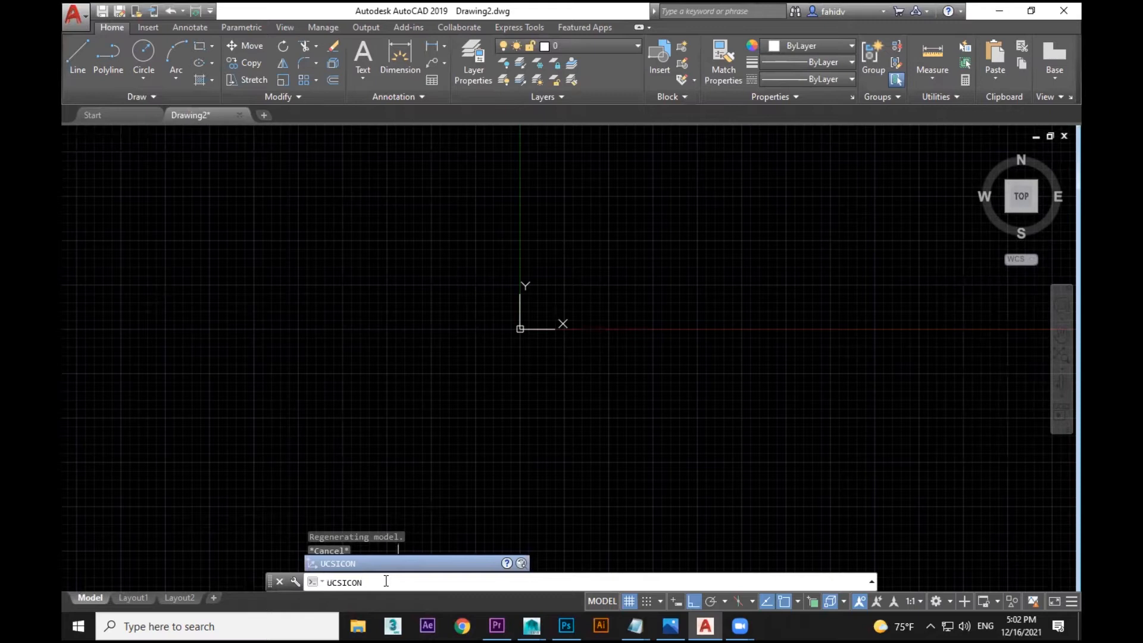
# Step: Run UCSICON with the Noorigin option to detach the UCS icon from the drawing origin
pyautogui.press('Return')
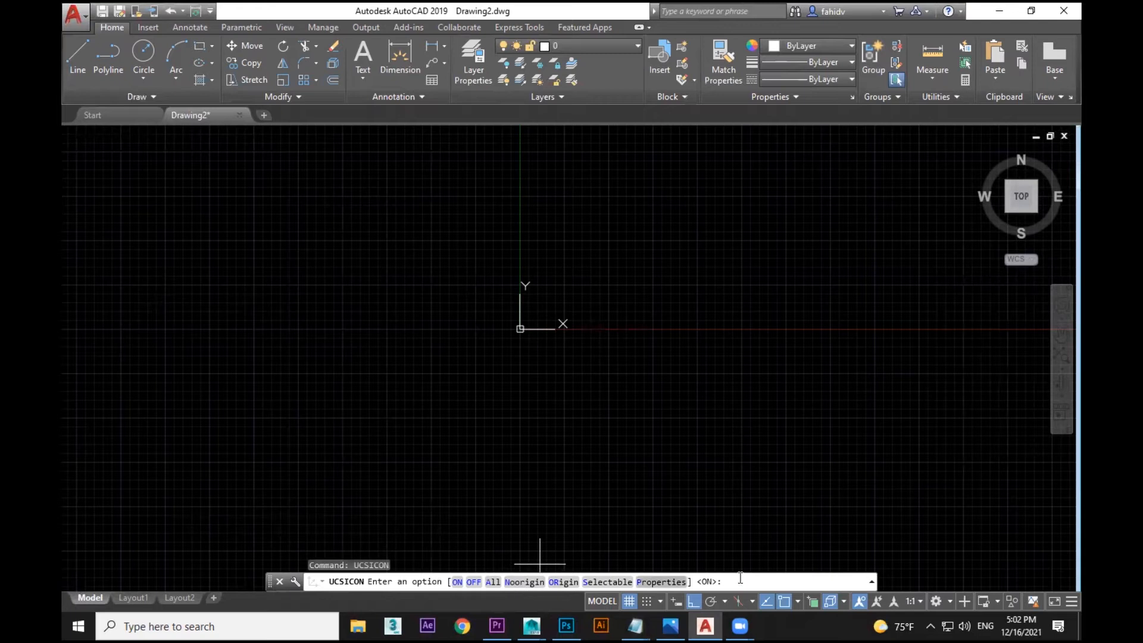
pyautogui.write('n')
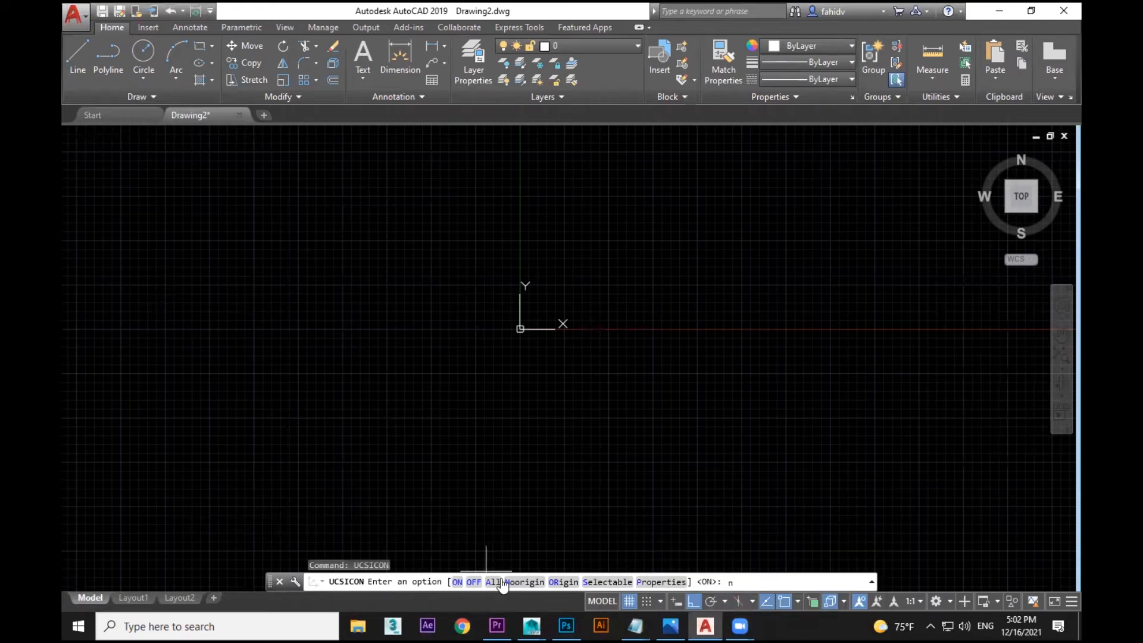
pyautogui.press('Return')
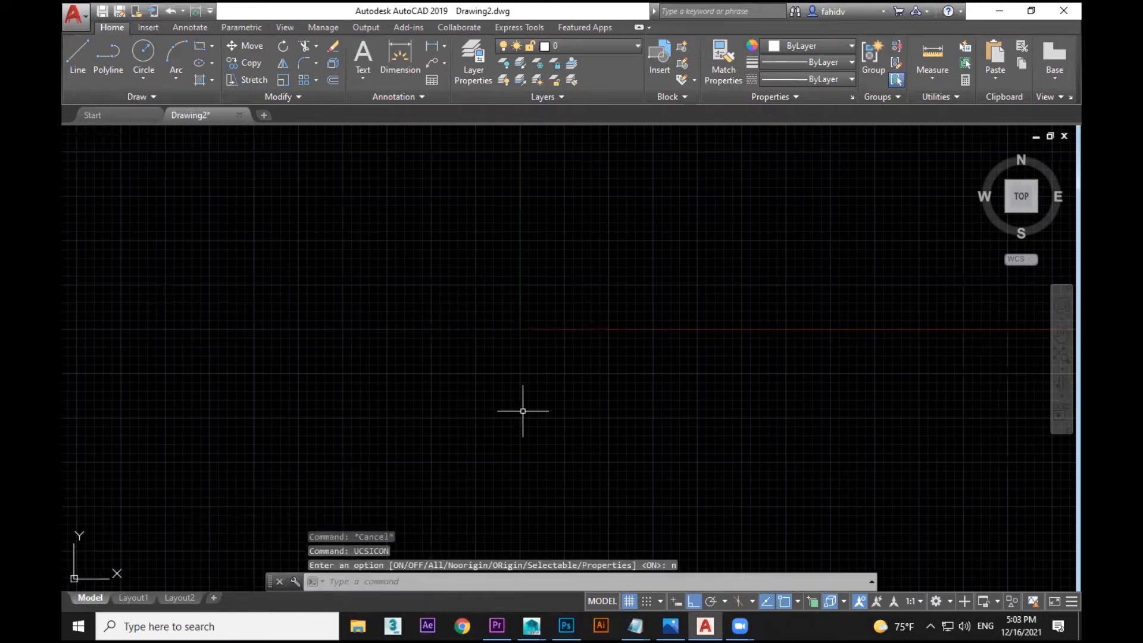
# Step: Pan and zoom around the drawing to examine how the UCS icon behaves relative to the origin
pyautogui.moveTo(450, 394)
pyautogui.mouseDown(button='middle')
pyautogui.moveTo(604, 206)
pyautogui.moveTo(663, 162)
pyautogui.moveTo(453, 361)
pyautogui.mouseUp(button='middle')
pyautogui.moveTo(268, 479); pyautogui.dragTo(451, 309, button='middle')
pyautogui.scroll(-6, 587, 254)
pyautogui.moveTo(630, 268); pyautogui.dragTo(346, 489, button='middle')
pyautogui.moveTo(346, 490); pyautogui.dragTo(548, 273, button='middle')
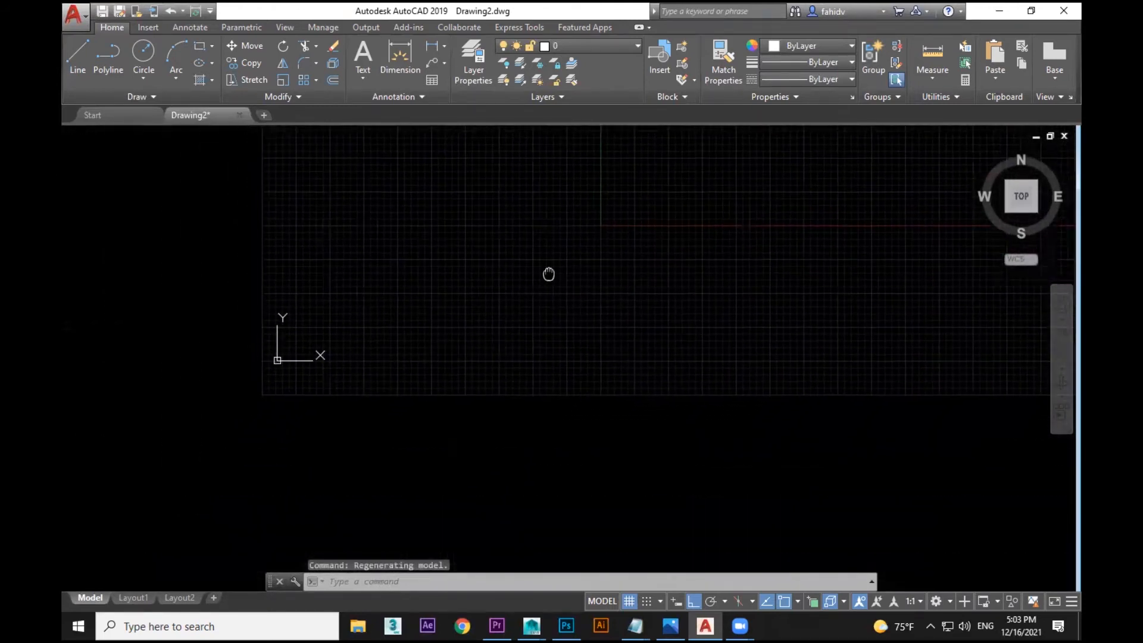
pyautogui.moveTo(419, 379); pyautogui.dragTo(448, 403, button='middle')
pyautogui.scroll(-3, 448, 404)
# Step: Run UCSICON with the ORigin option to place the UCS icon at the drawing origin
pyautogui.press('Escape')
pyautogui.write('ucs')
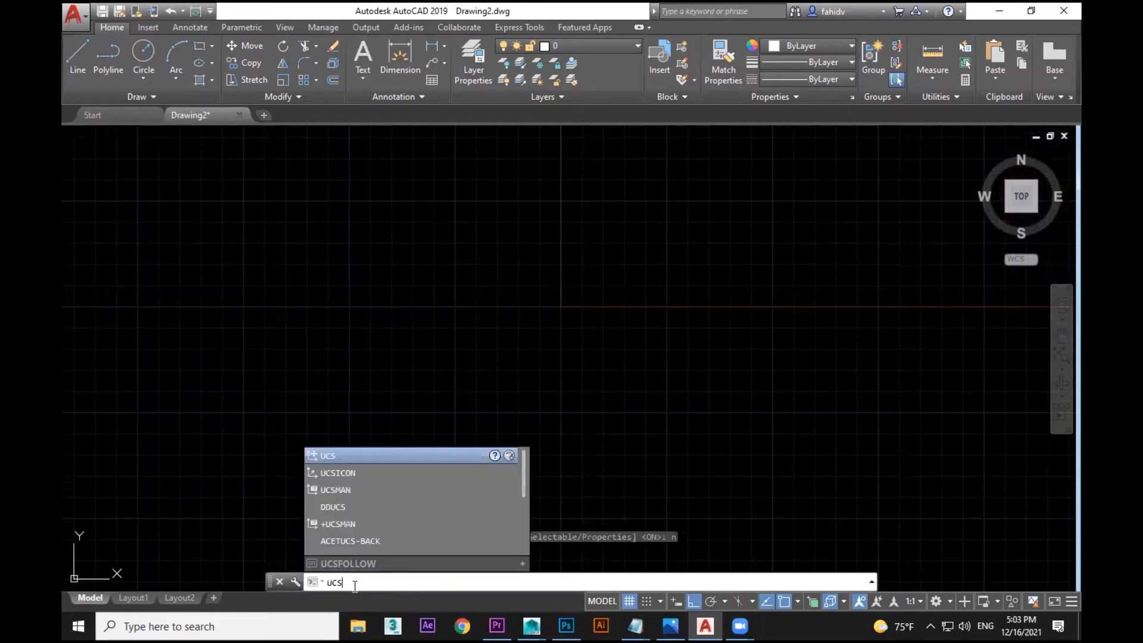
pyautogui.write('icon')
pyautogui.press('Return')
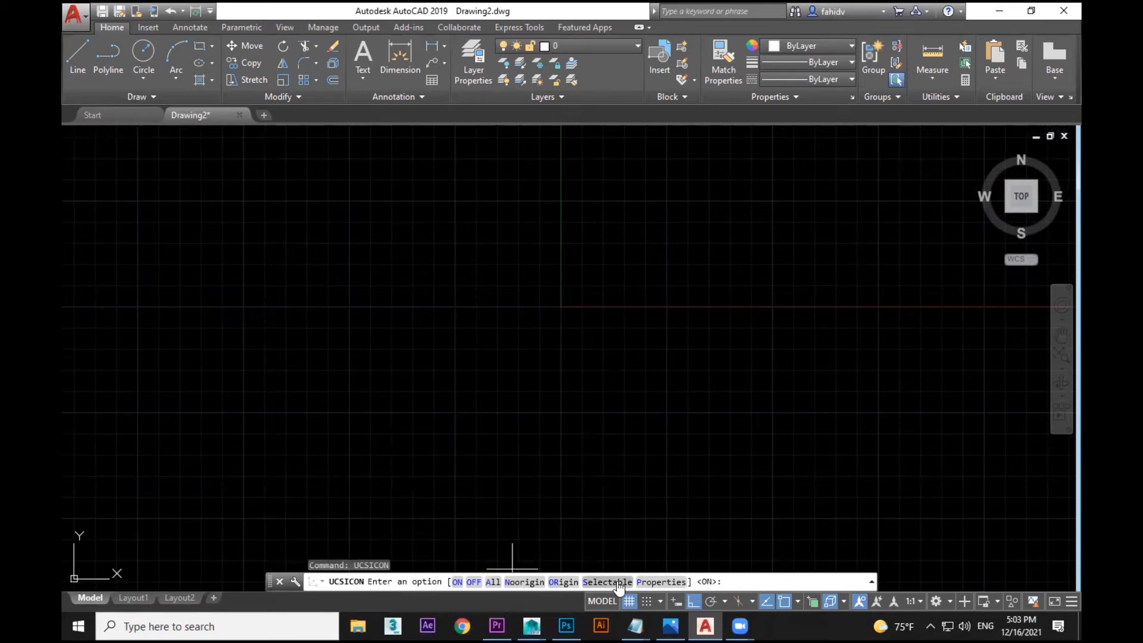
pyautogui.click(563, 582)
# Step: Run UCSICON with the OFF option to hide the UCS icon
pyautogui.click(457, 584)
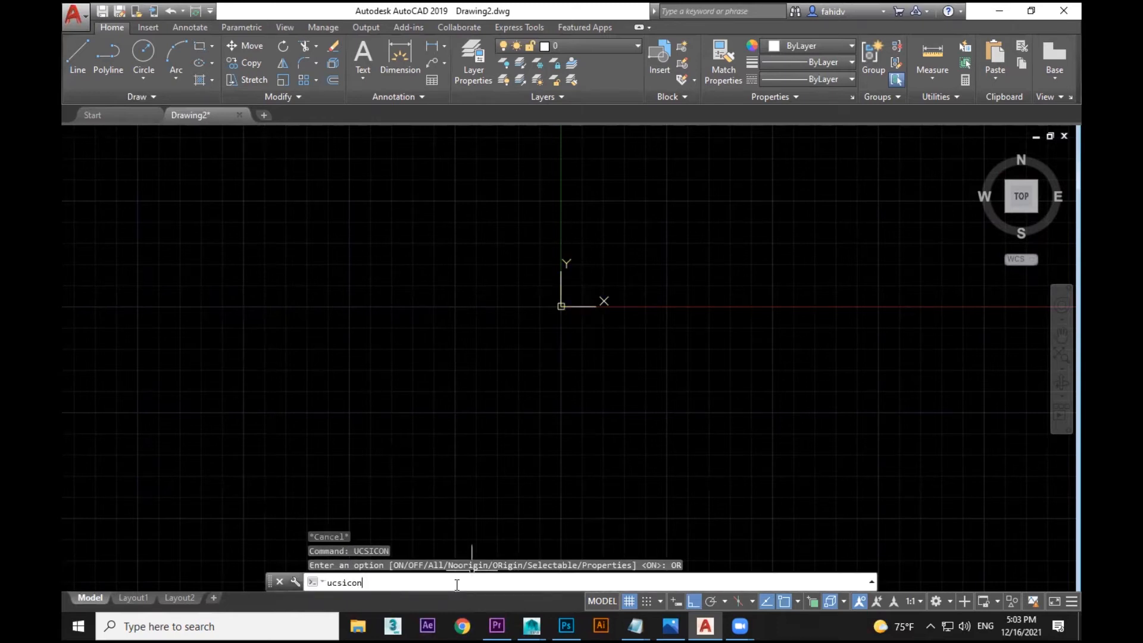
pyautogui.write('ucsicon')
pyautogui.press('Return')
pyautogui.click(477, 582)
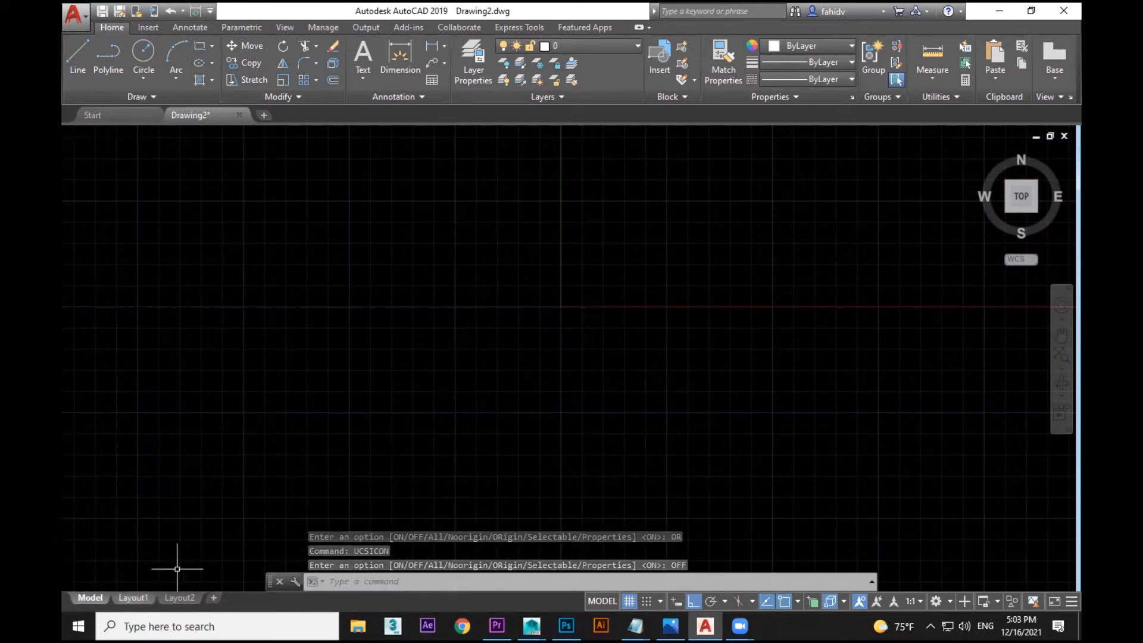
# Step: Run UCSICON with the ON option to display the UCS icon again
pyautogui.click(427, 581)
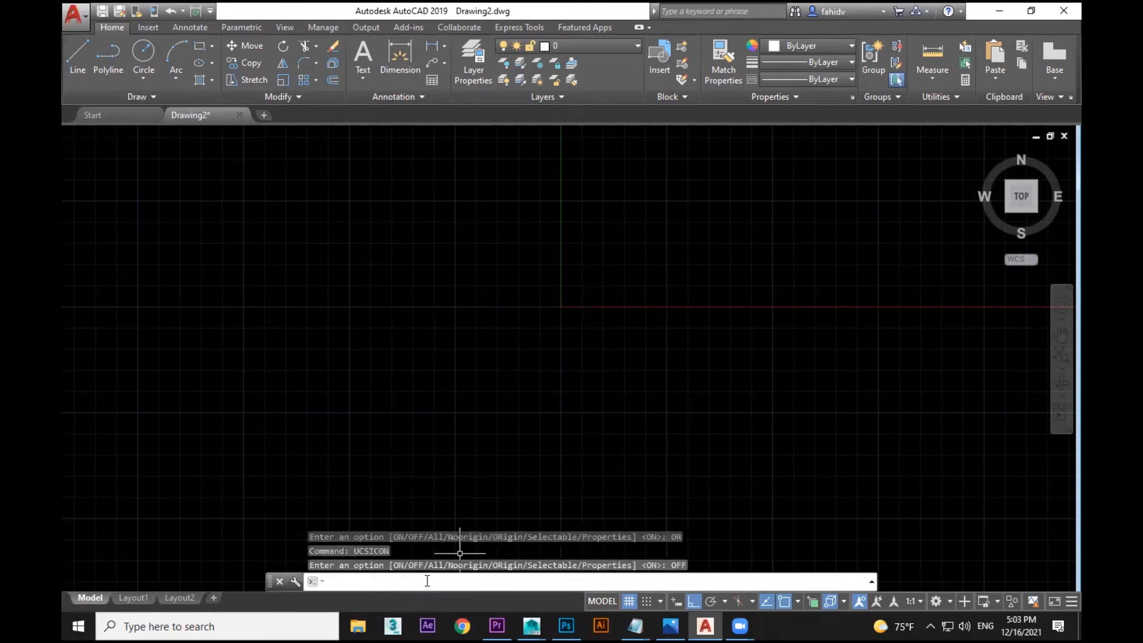
pyautogui.write('ucsicopn')
pyautogui.press('BackSpace')
pyautogui.press('BackSpace')
pyautogui.press('BackSpace')
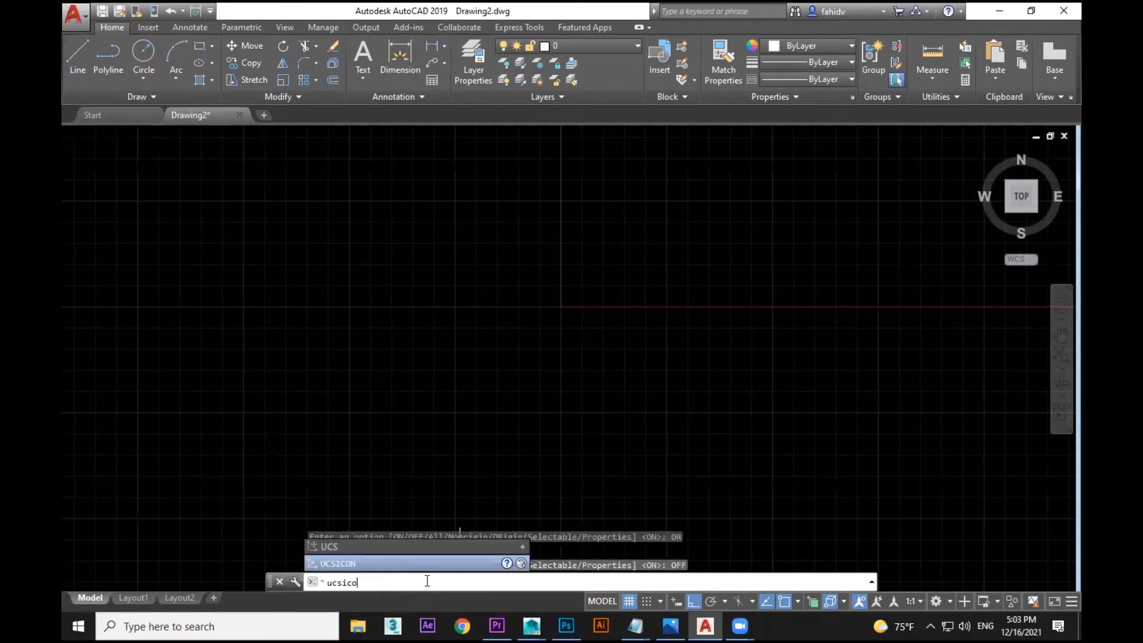
pyautogui.press('Return')
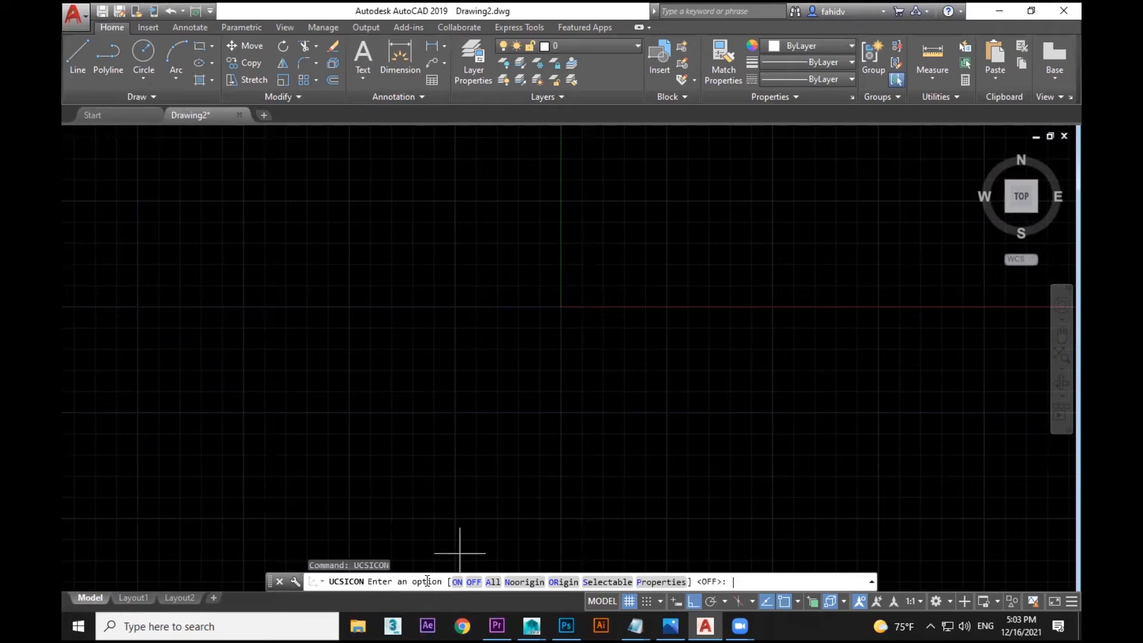
pyautogui.click(457, 582)
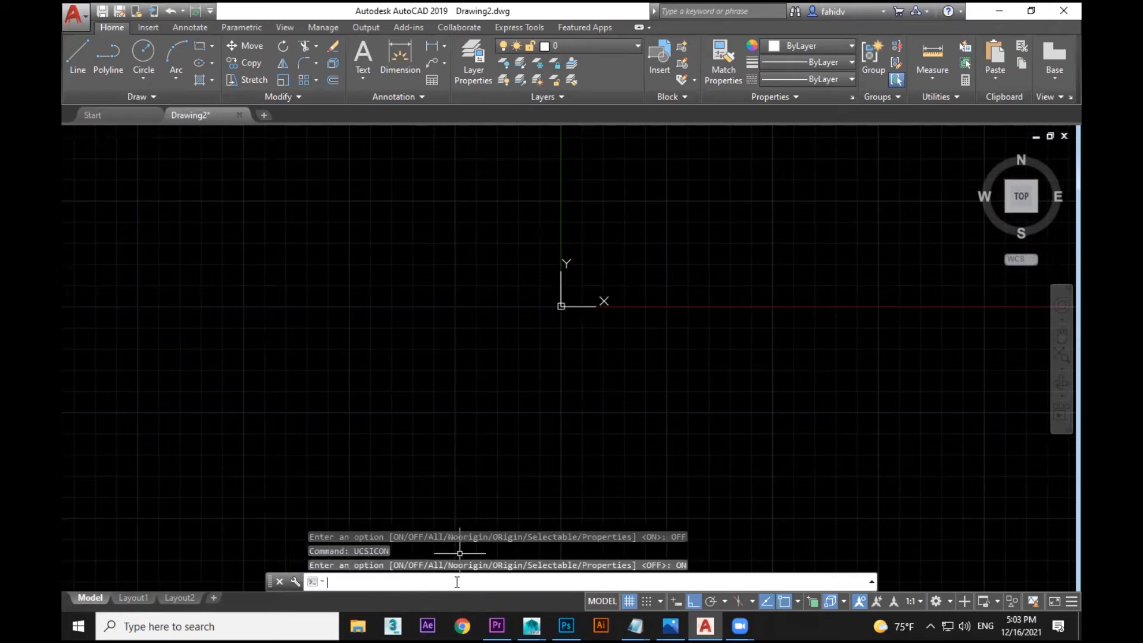
# Step: Run UCSICON with the Noorigin option so the UCS icon stays in the corner of the drawing area, and clear any active command
pyautogui.moveTo(581, 377)
pyautogui.mouseDown(button='middle')
pyautogui.moveTo(574, 390)
pyautogui.moveTo(507, 377)
pyautogui.mouseUp(button='middle')
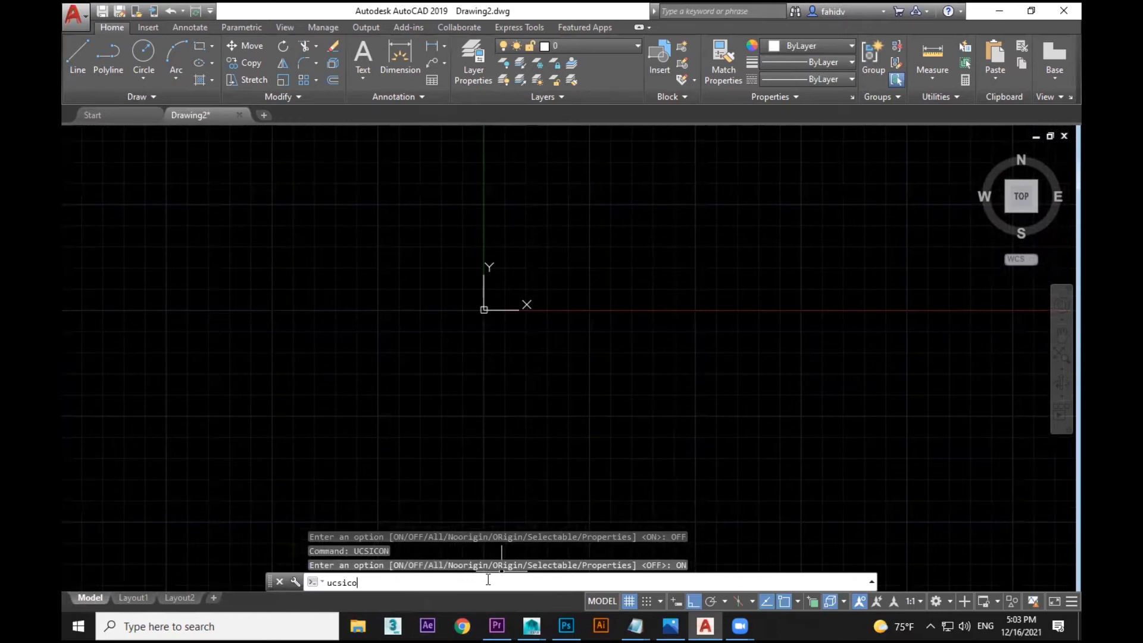
pyautogui.write('ucsico')
pyautogui.press('Return')
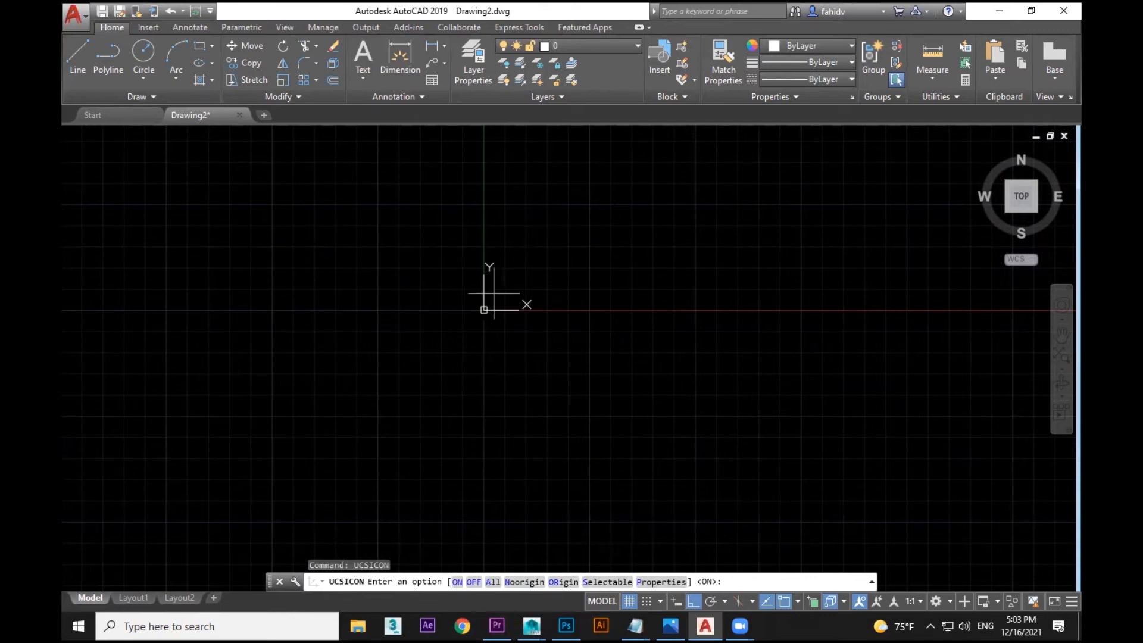
pyautogui.click(524, 582)
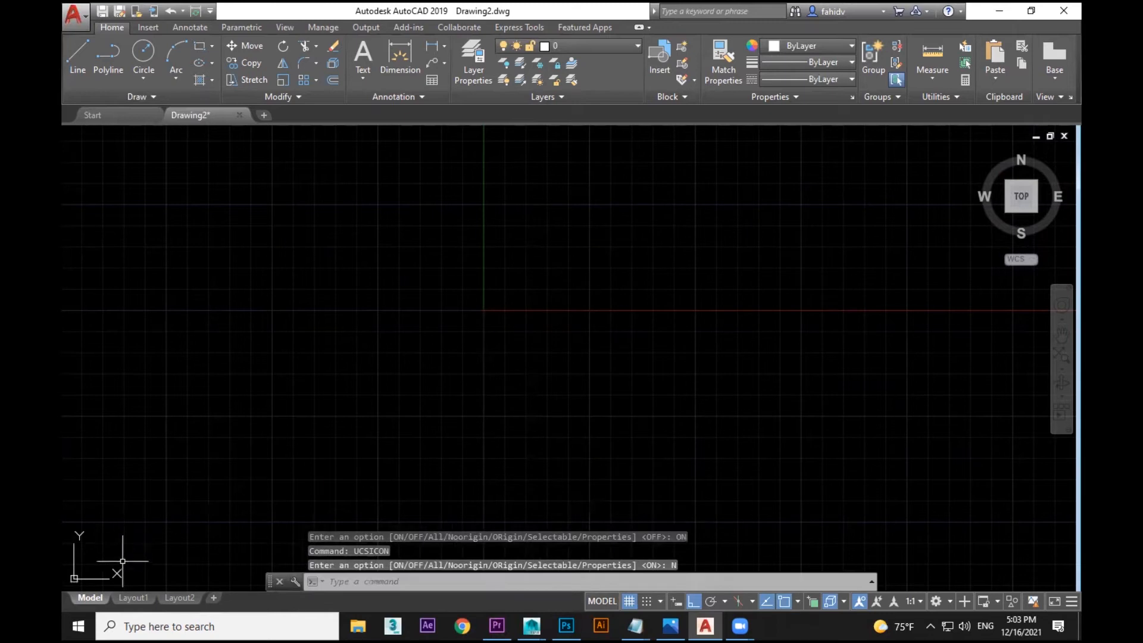
pyautogui.press('Escape')
pyautogui.press('Escape')
pyautogui.press('Escape')
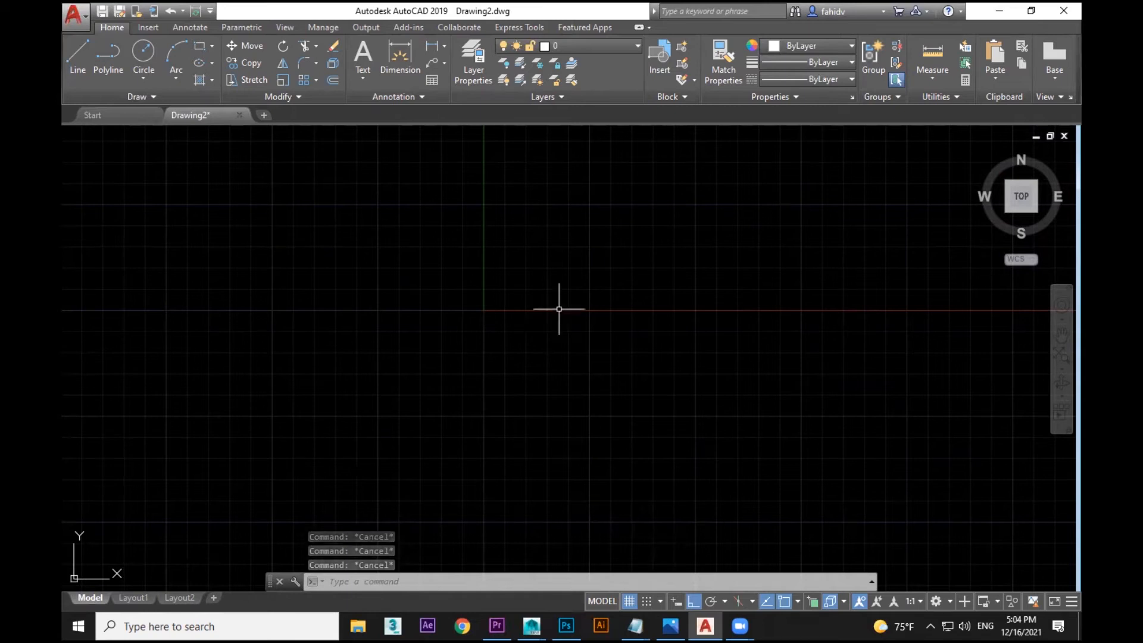
# Step: Draw a circle with a radius of about 3689 units and a separate horizontal line to its right
pyautogui.scroll(-5, 483, 388)
pyautogui.scroll(3, 566, 332)
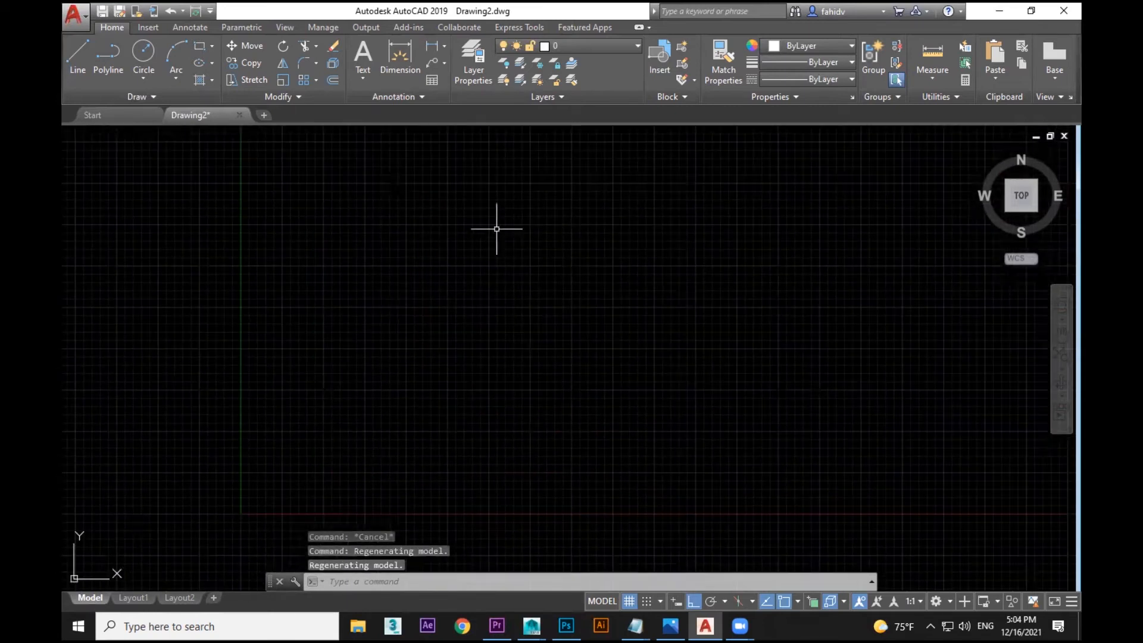
pyautogui.click(143, 52)
pyautogui.click(533, 320)
pyautogui.click(590, 417)
pyautogui.click(78, 56)
pyautogui.click(764, 313)
pyautogui.click(955, 314)
pyautogui.press('Escape')
pyautogui.moveTo(875, 378); pyautogui.dragTo(735, 304, button='middle')
pyautogui.moveTo(678, 355); pyautogui.dragTo(772, 398, button='middle')
pyautogui.press('super+r')
pyautogui.write('notepad')
pyautogui.press('Return')
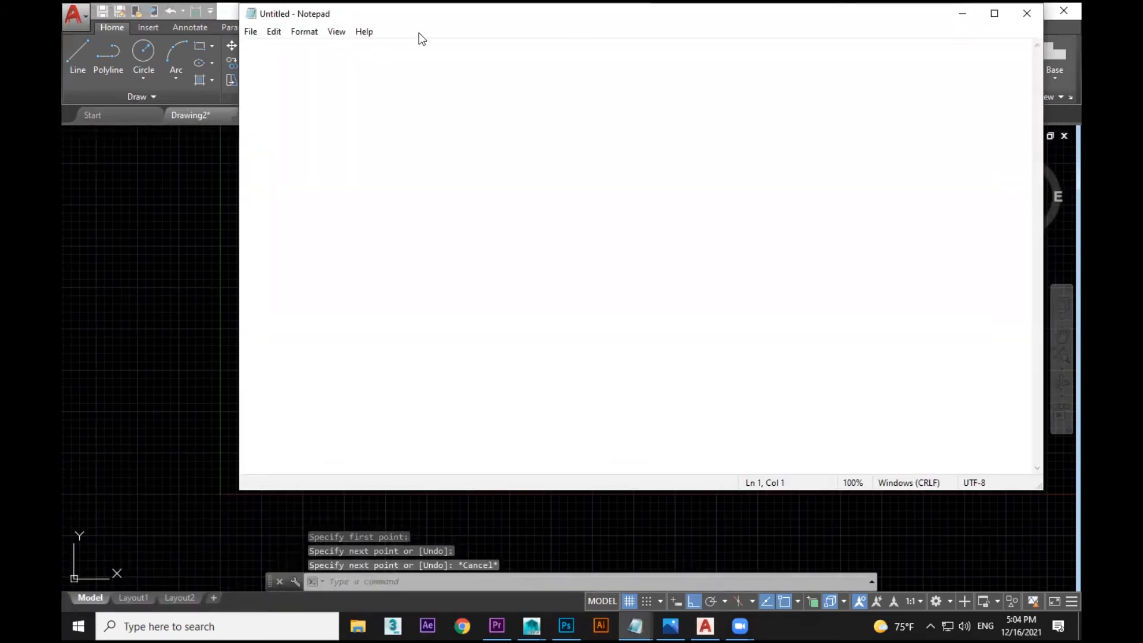
pyautogui.click(1024, 24)
# Step: Open Paint and draw a vertical and a horizontal straight line crossing near the lower end of the vertical one as coordinate axes
pyautogui.press('super+r')
pyautogui.write('mspaint')
pyautogui.press('Return')
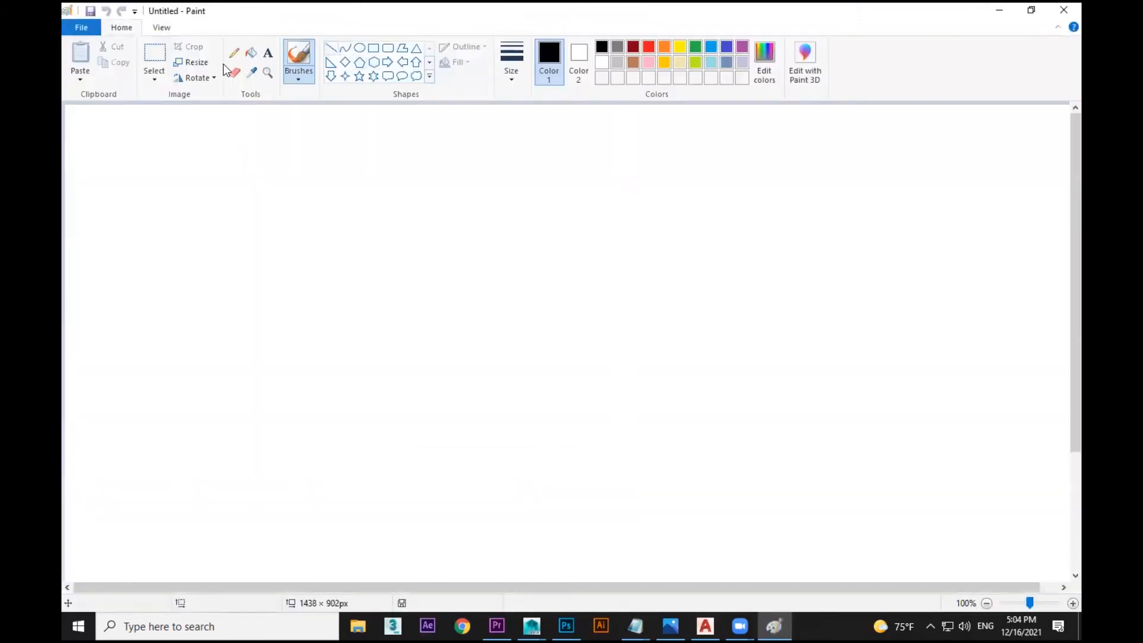
pyautogui.click(331, 47)
pyautogui.moveTo(453, 195); pyautogui.dragTo(453, 538)
pyautogui.moveTo(356, 497); pyautogui.dragTo(985, 498)
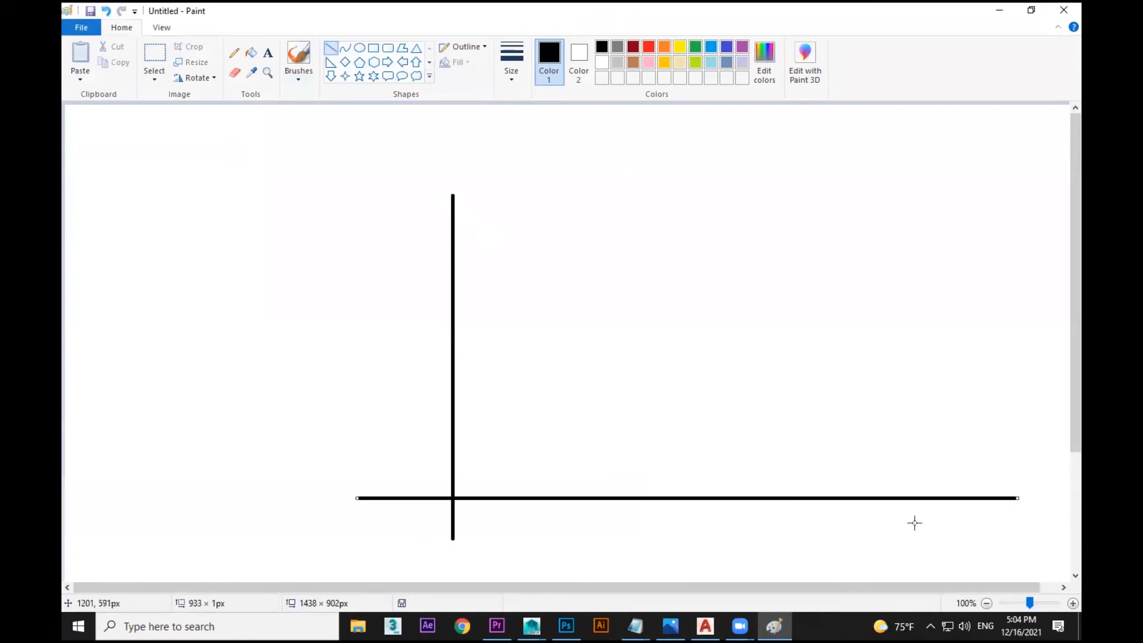
pyautogui.hotkey('ctrl', 'z')
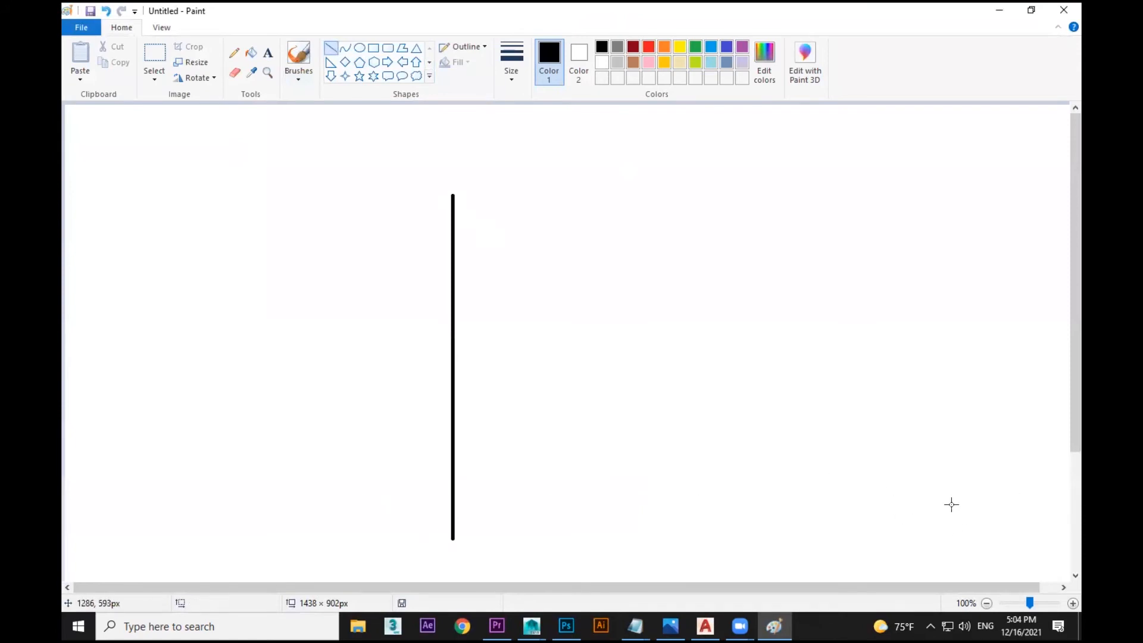
pyautogui.hotkey('ctrl', 'y')
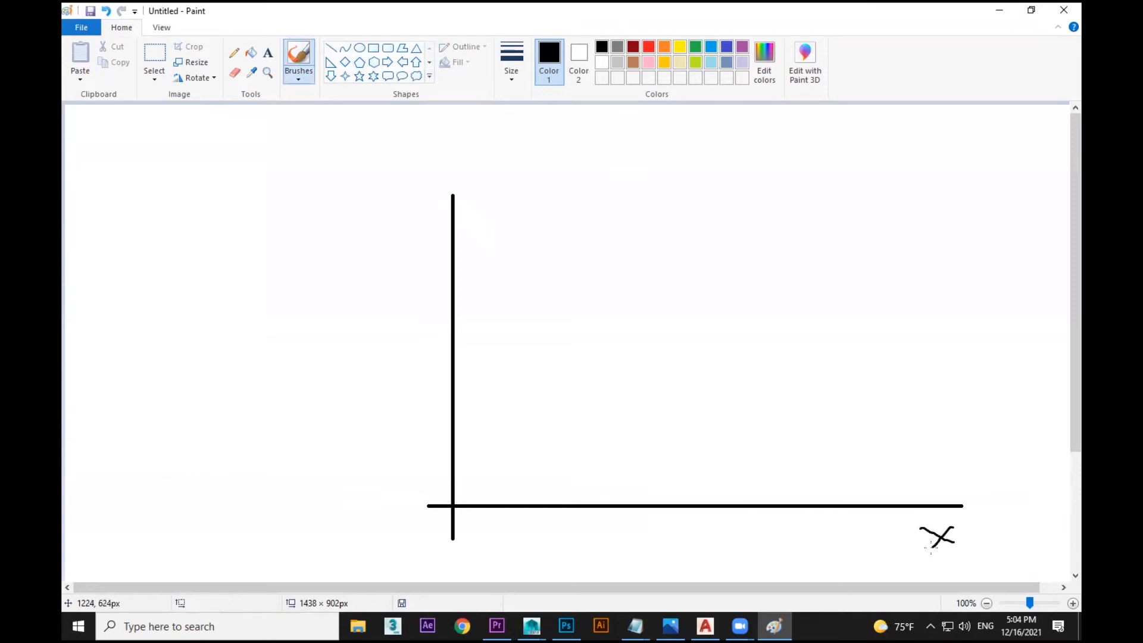
# Step: Handwrite the X and Y labels beside the axes and add four tick marks along each axis
pyautogui.moveTo(421, 197); pyautogui.dragTo(400, 239)
pyautogui.hotkey('ctrl', 'z')
pyautogui.moveTo(438, 186); pyautogui.dragTo(424, 243)
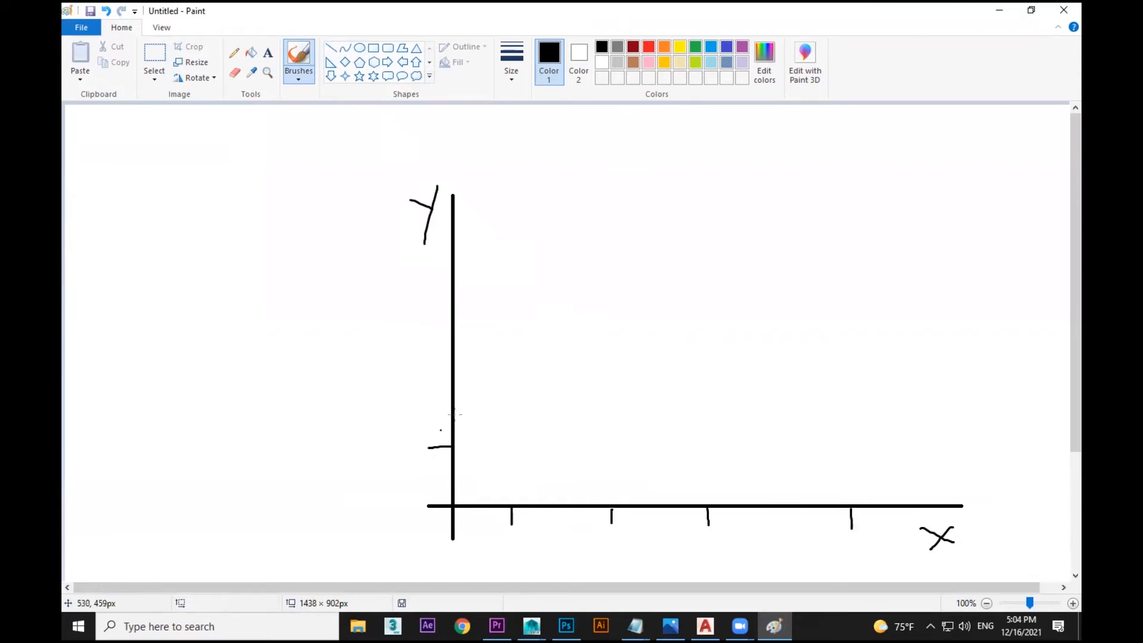
pyautogui.moveTo(450, 279); pyautogui.dragTo(433, 277)
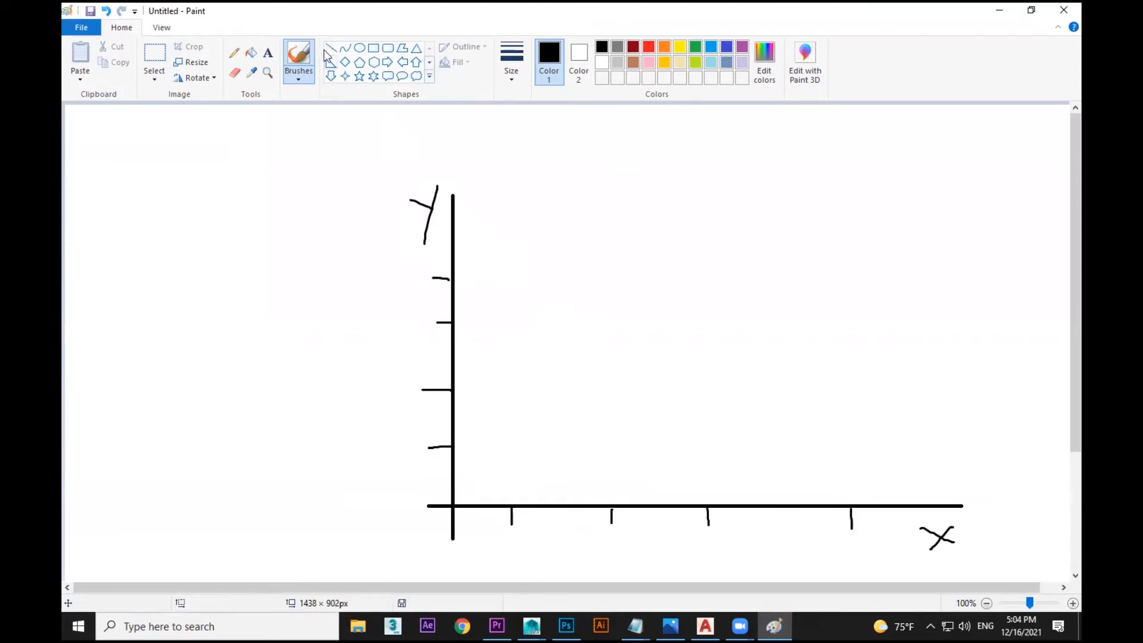
# Step: In red, mark the points (1,1) and (3,1), draw a rising line ending at a 4,5 label, and return to the AutoCAD drawing
pyautogui.click(649, 48)
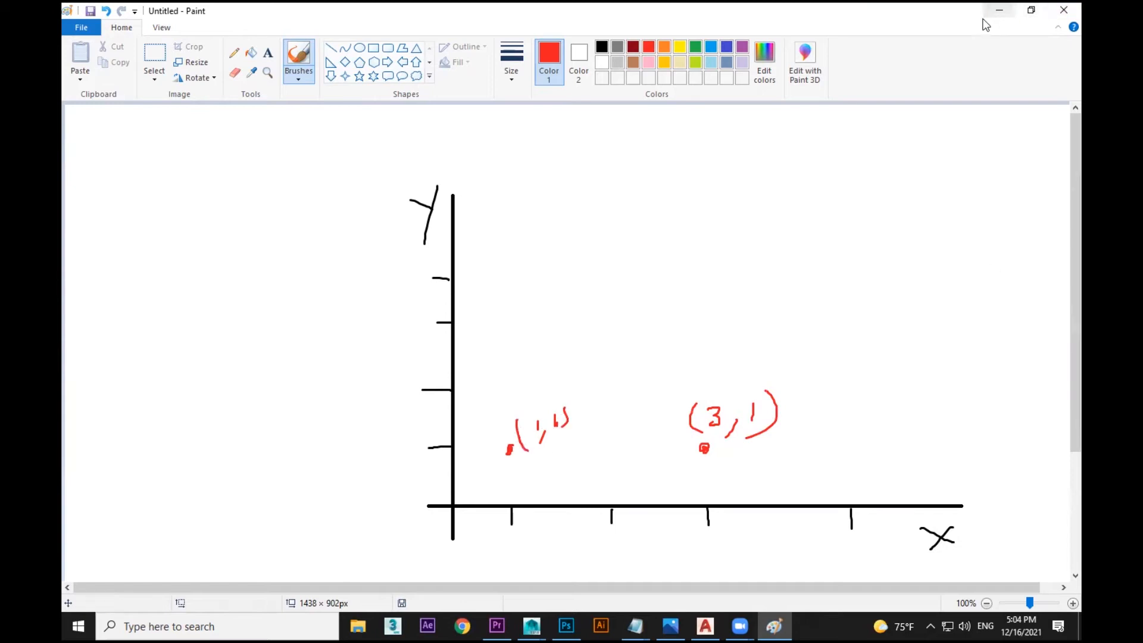
pyautogui.moveTo(516, 388); pyautogui.dragTo(795, 257)
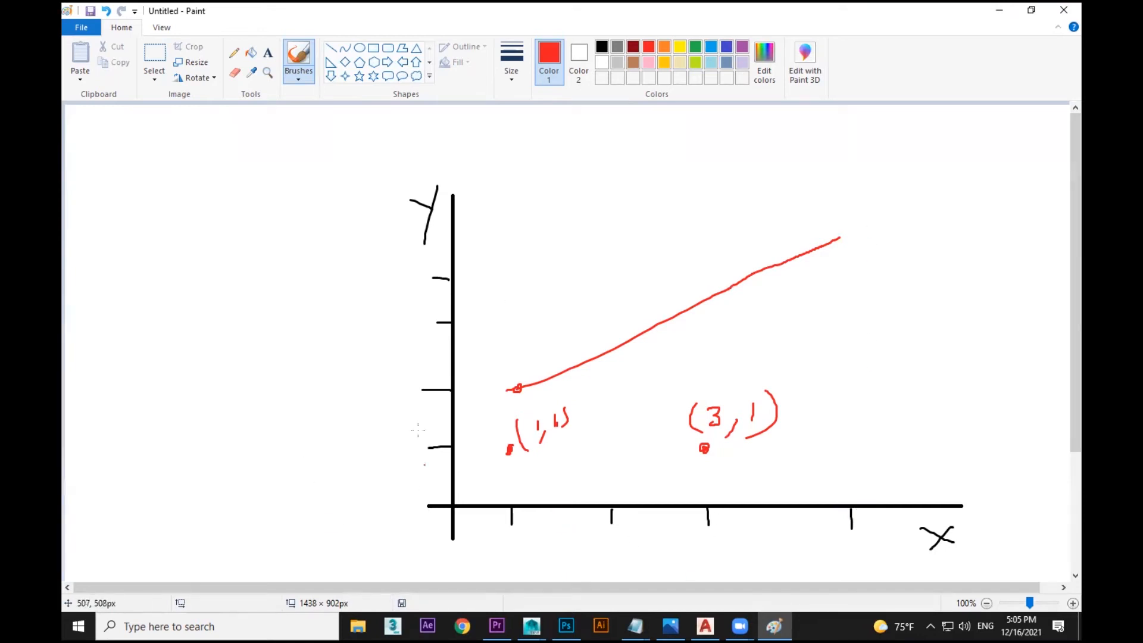
pyautogui.moveTo(865, 234); pyautogui.dragTo(857, 250)
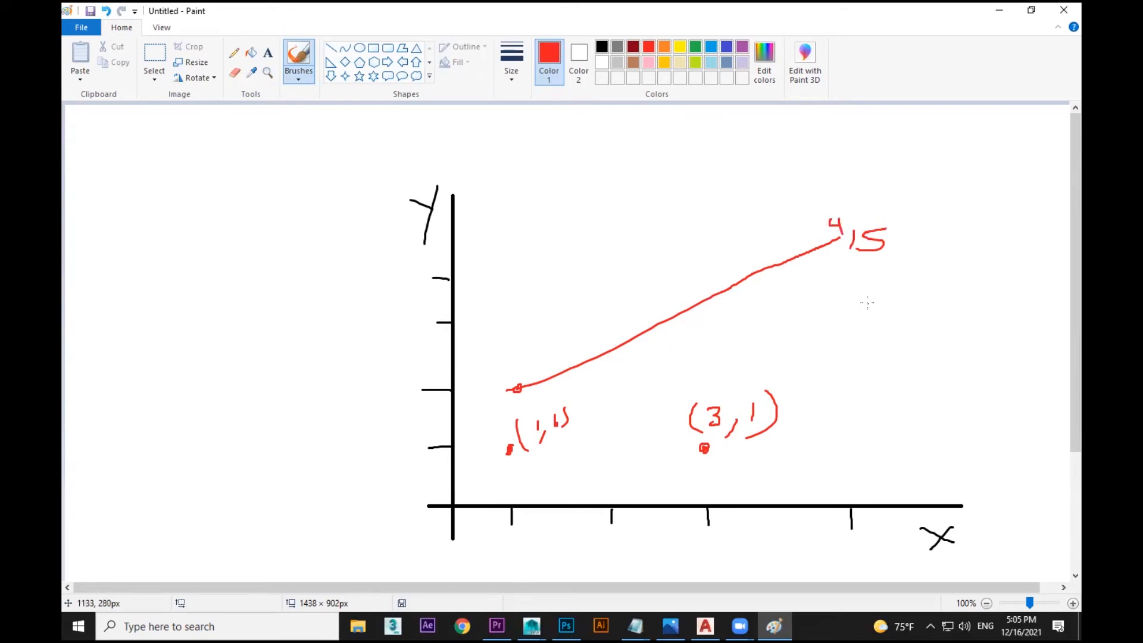
pyautogui.click(998, 10)
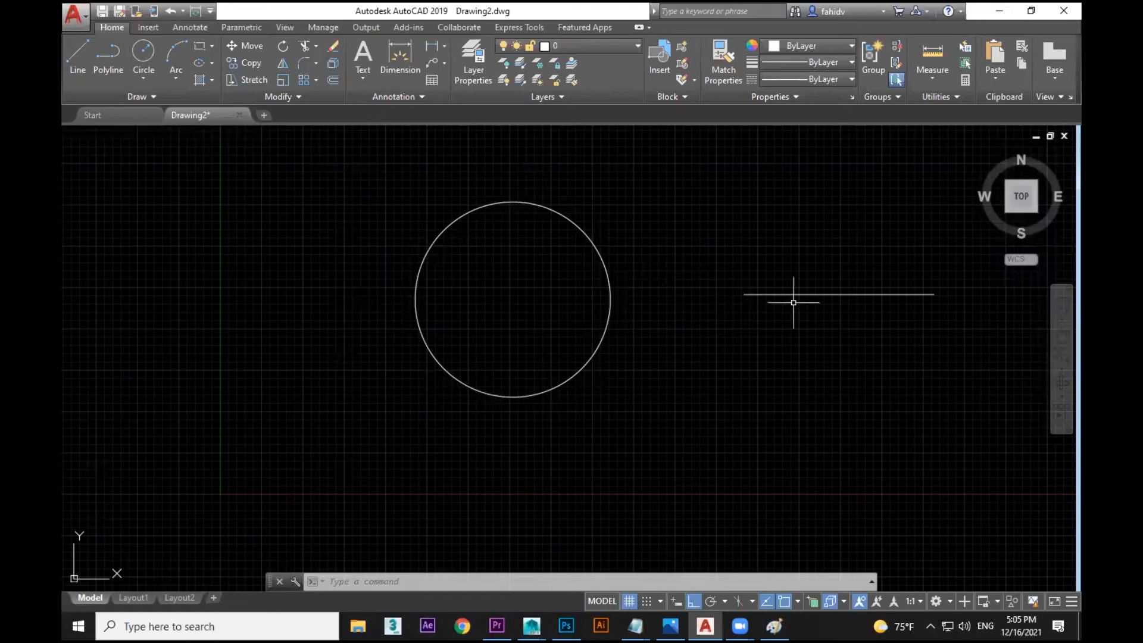
# Step: Select the circle and the horizontal line separately with crossing windows, clearing each selection
pyautogui.click(609, 241)
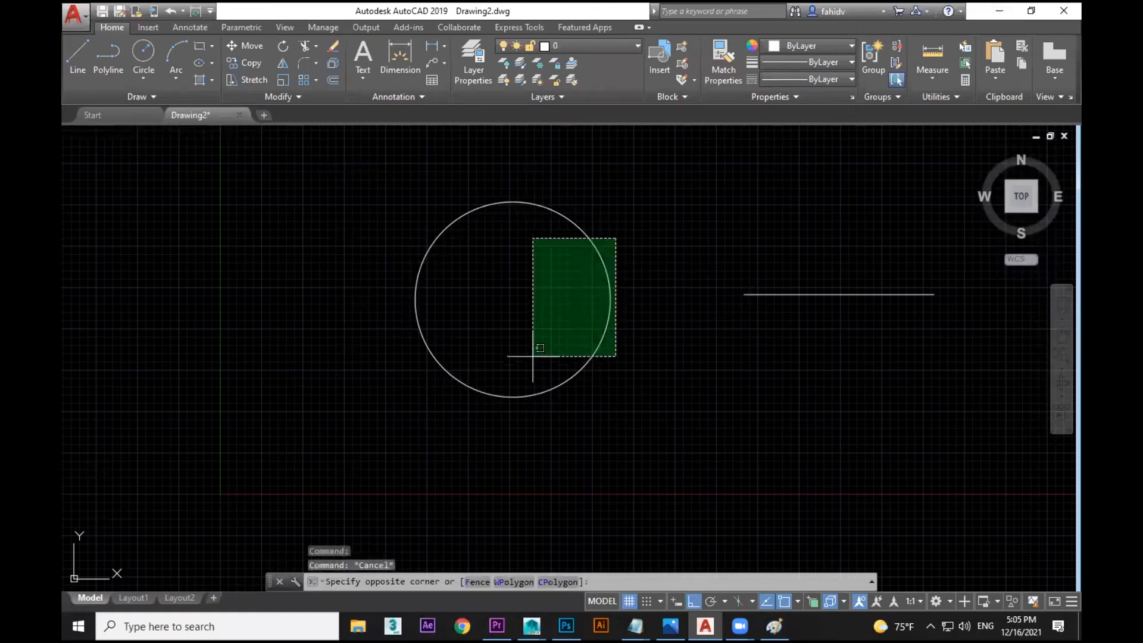
pyautogui.click(531, 384)
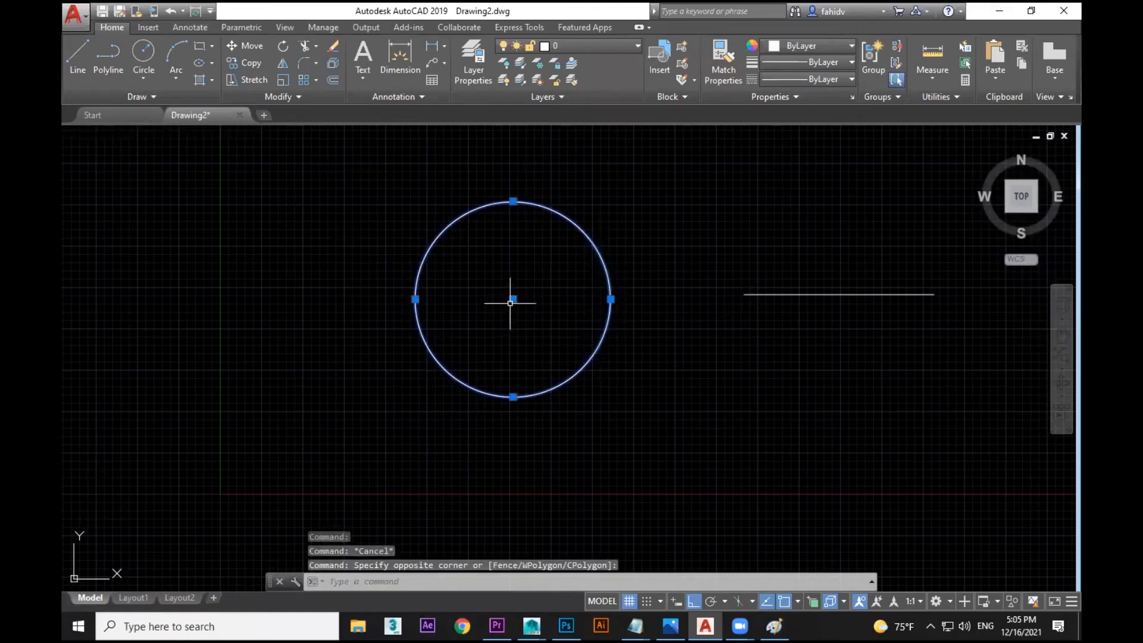
pyautogui.press('Escape')
pyautogui.click(819, 263)
pyautogui.click(718, 327)
pyautogui.press('Escape')
# Step: Draw a rectangle to the left of the circle, across the vertical axis
pyautogui.click(200, 46)
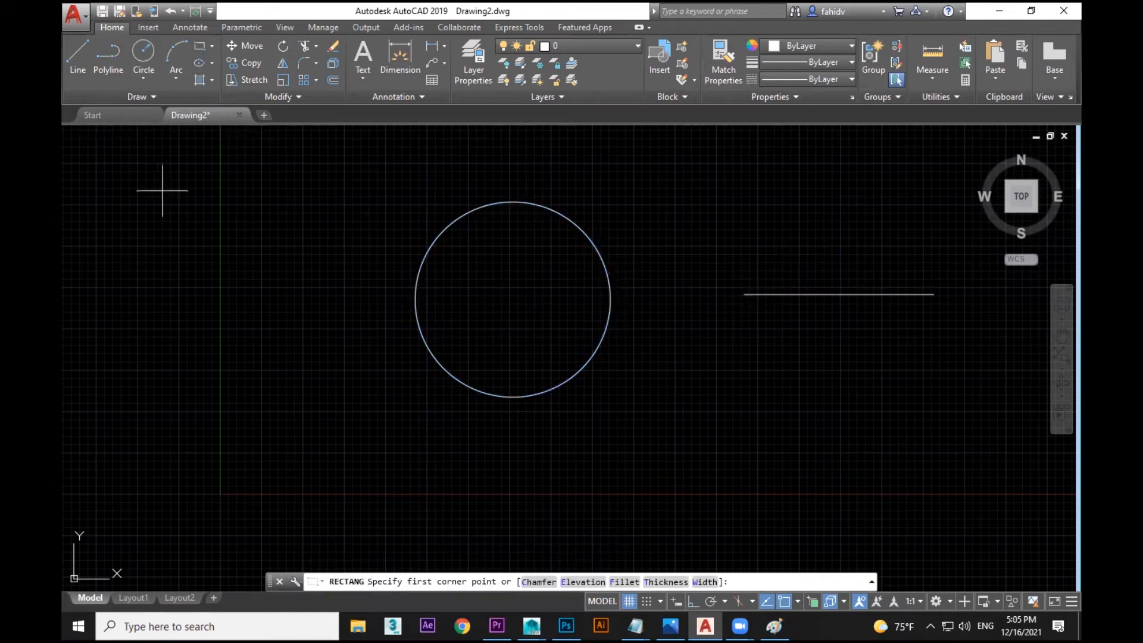
pyautogui.click(144, 229)
pyautogui.click(291, 354)
pyautogui.press('Escape')
# Step: Select the rectangle, circle and line together with a crossing window and erase them
pyautogui.scroll(-4, 648, 307)
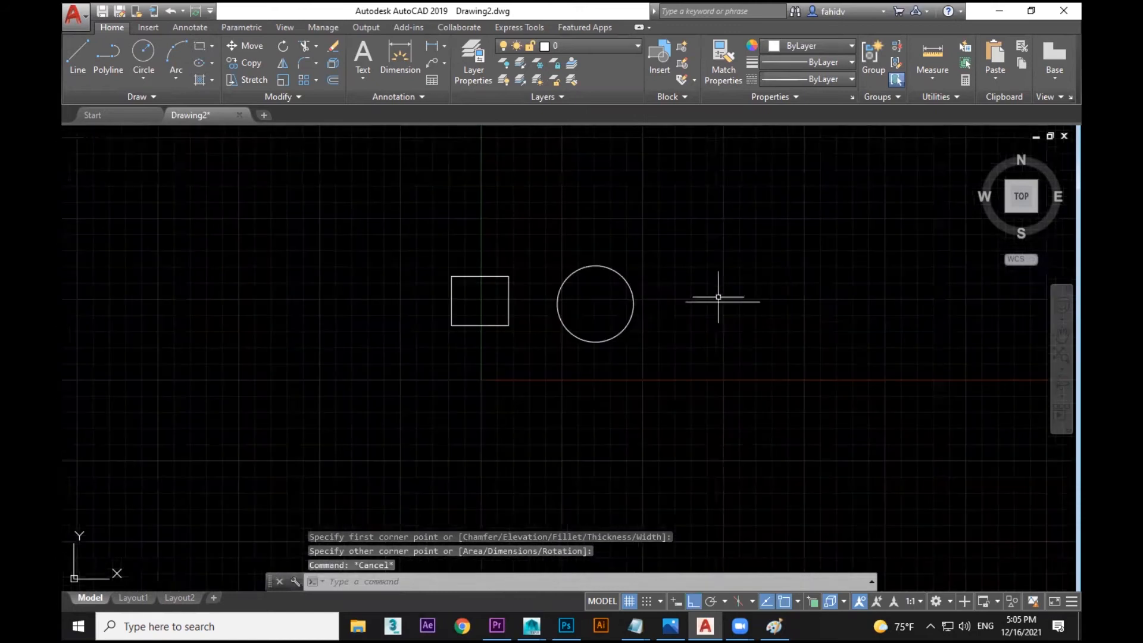
pyautogui.click(810, 258)
pyautogui.click(456, 411)
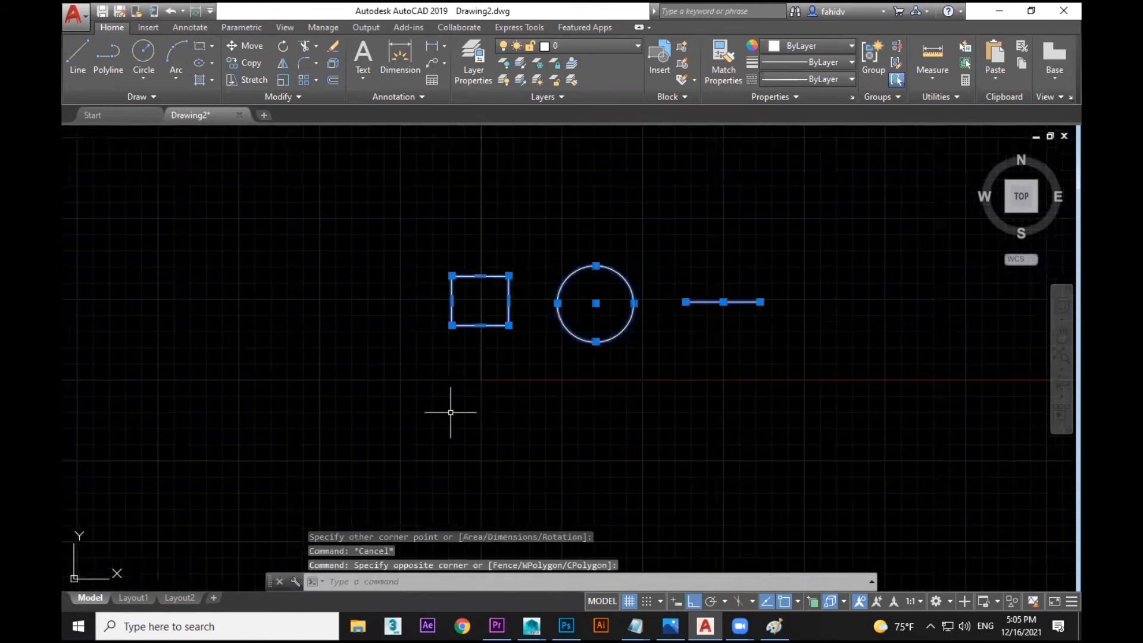
pyautogui.press('Delete')
pyautogui.press('Delete')
pyautogui.moveTo(864, 207)
pyautogui.mouseDown(button='middle')
pyautogui.moveTo(807, 244)
pyautogui.moveTo(607, 319)
pyautogui.mouseUp(button='middle')
pyautogui.press('Escape')
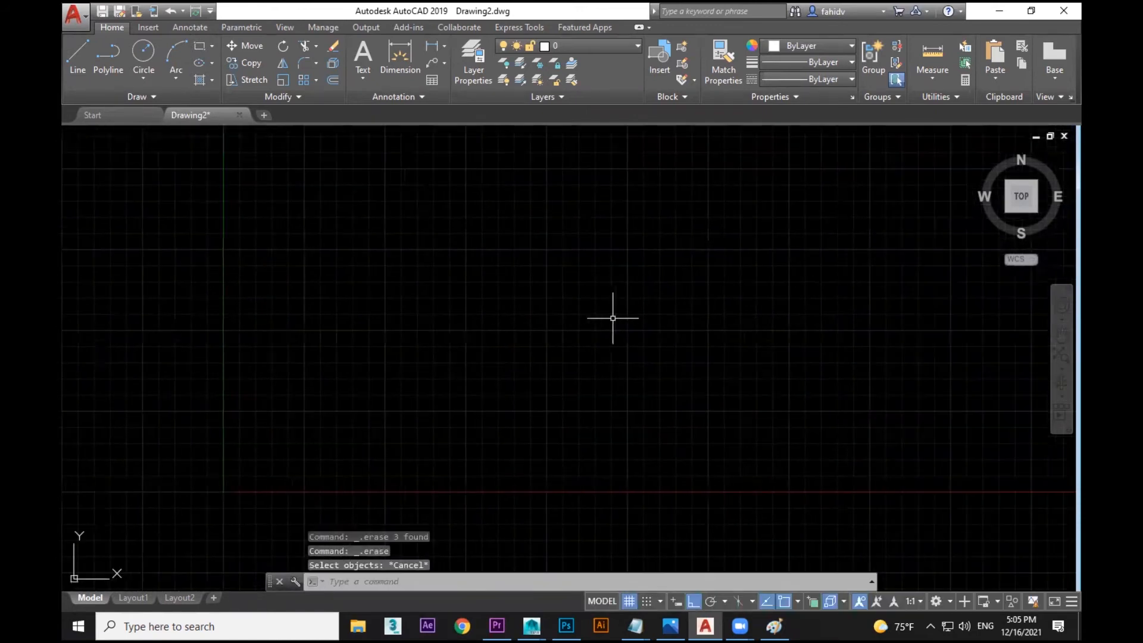
pyautogui.press('Escape')
pyautogui.moveTo(650, 248); pyautogui.dragTo(587, 285, button='middle')
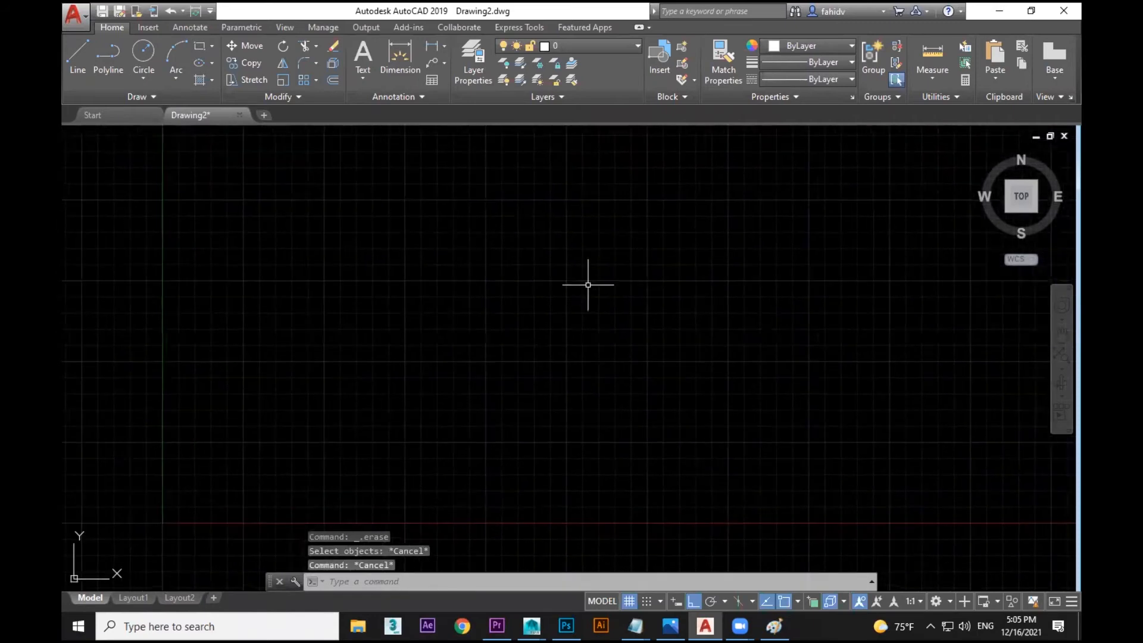
pyautogui.moveTo(394, 336)
pyautogui.mouseDown(button='middle')
pyautogui.moveTo(446, 331)
pyautogui.moveTo(412, 331)
pyautogui.mouseUp(button='middle')
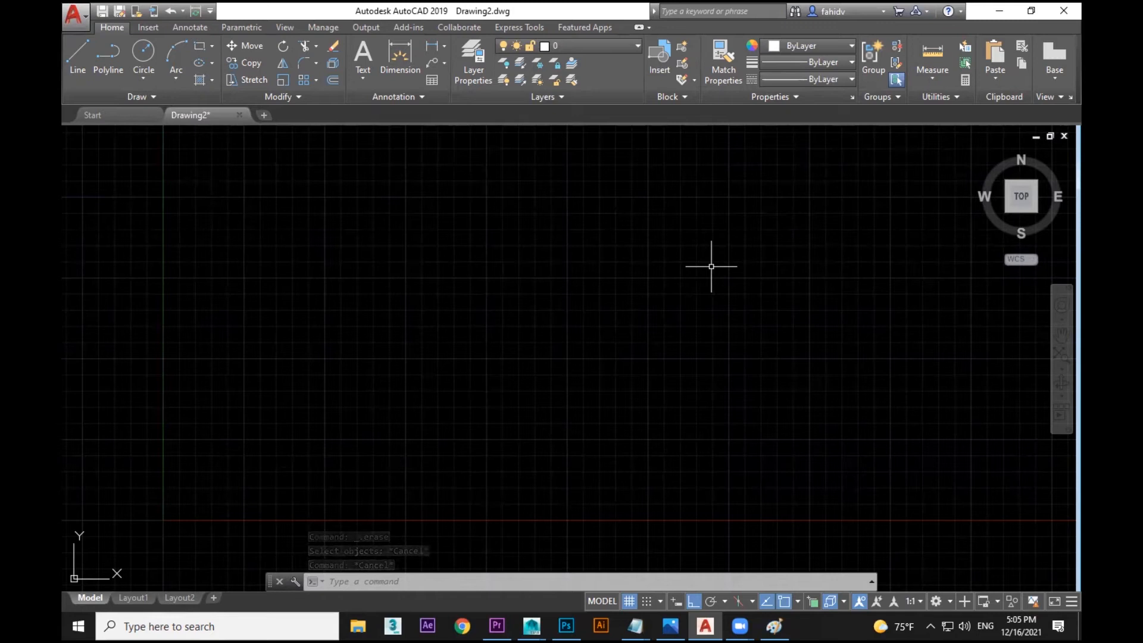
pyautogui.click(387, 220)
pyautogui.press('Escape')
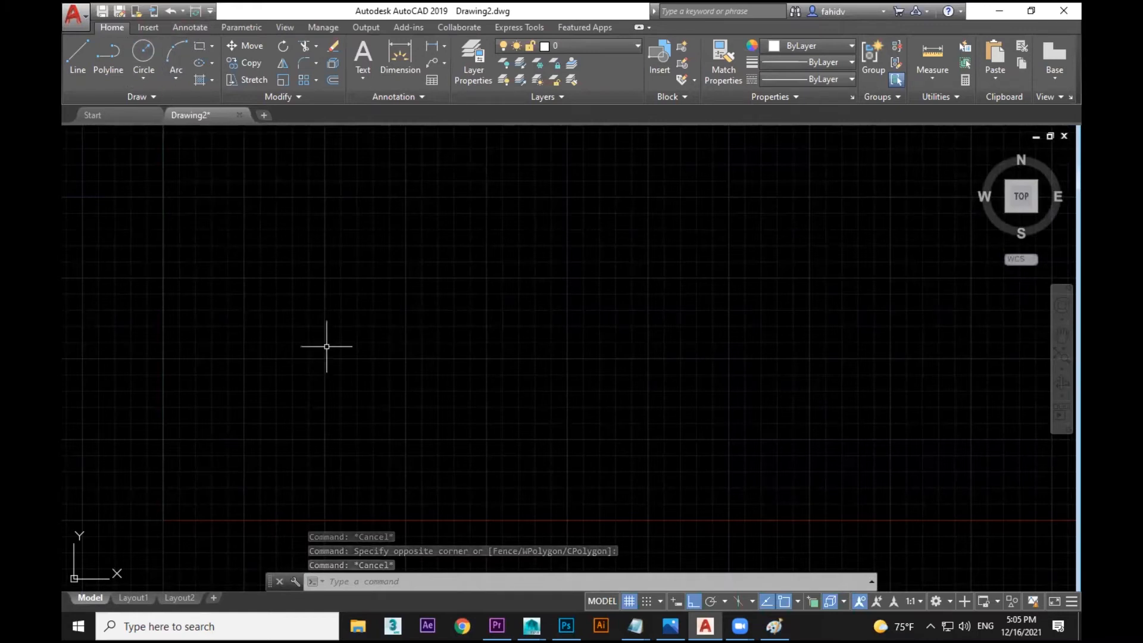
# Step: Draw a circle in the empty drawing area above the X axis and end the command
pyautogui.click(141, 52)
pyautogui.click(479, 382)
pyautogui.click(530, 445)
pyautogui.press('Escape')
# Step: Practise selecting the circle with a crossing window, clear the selection, and reselect the circle to erase it
pyautogui.click(579, 319)
pyautogui.click(304, 460)
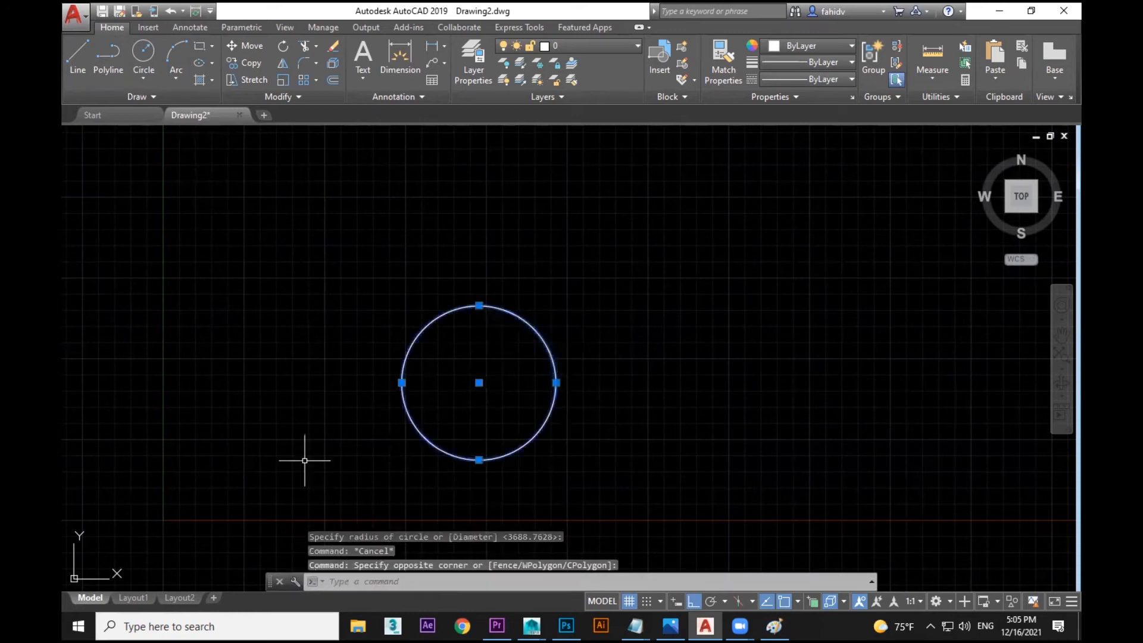
pyautogui.press('Escape')
pyautogui.click(632, 326)
pyautogui.click(512, 393)
pyautogui.press('Delete')
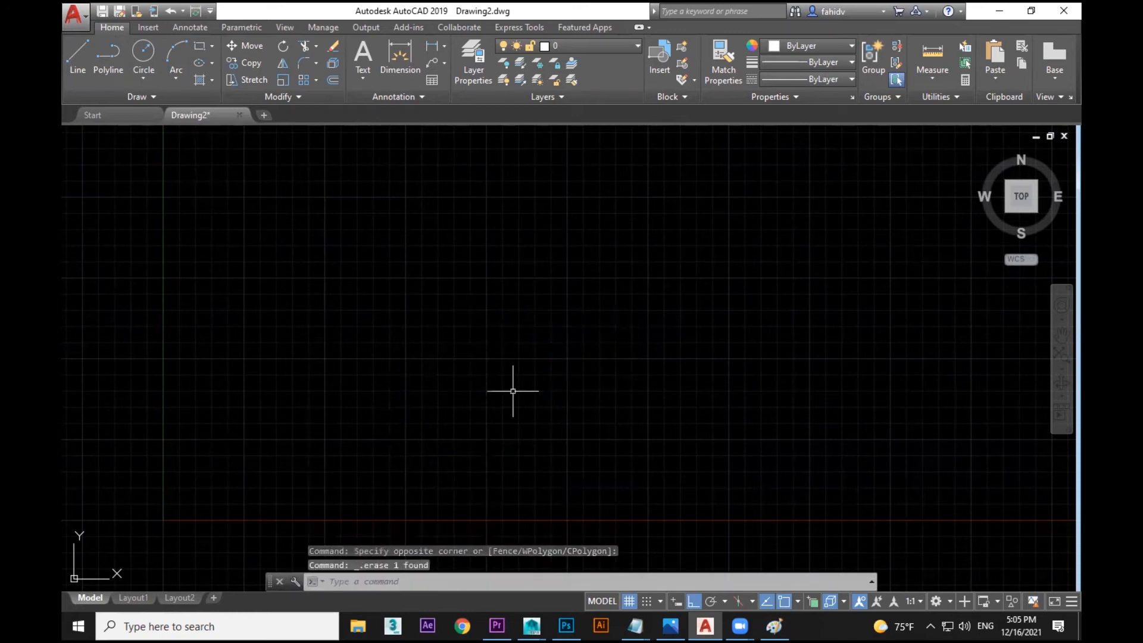
# Step: Draw a stepped chain of connected horizontal and vertical lines with Ortho on, above the X axis
pyautogui.click(82, 60)
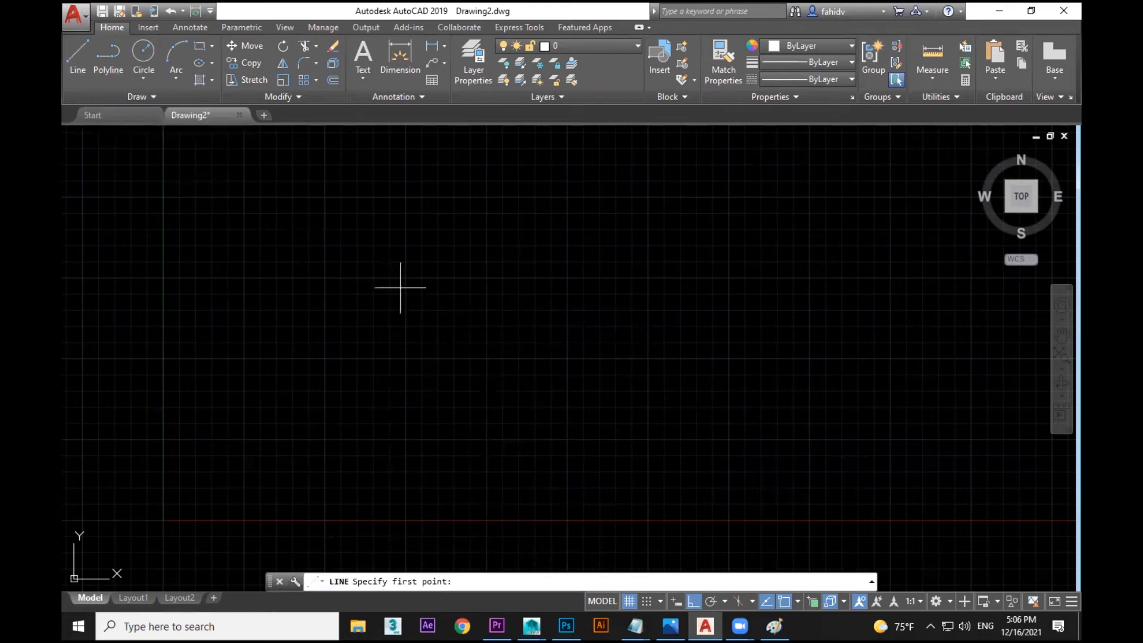
pyautogui.click(403, 241)
pyautogui.click(564, 241)
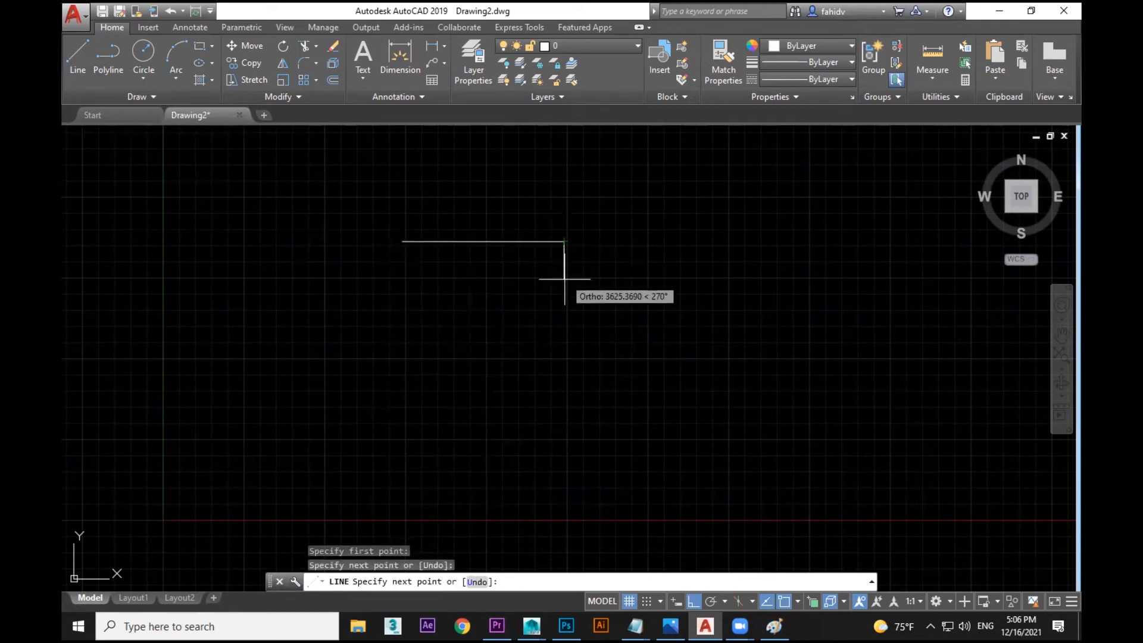
pyautogui.click(565, 332)
pyautogui.click(644, 384)
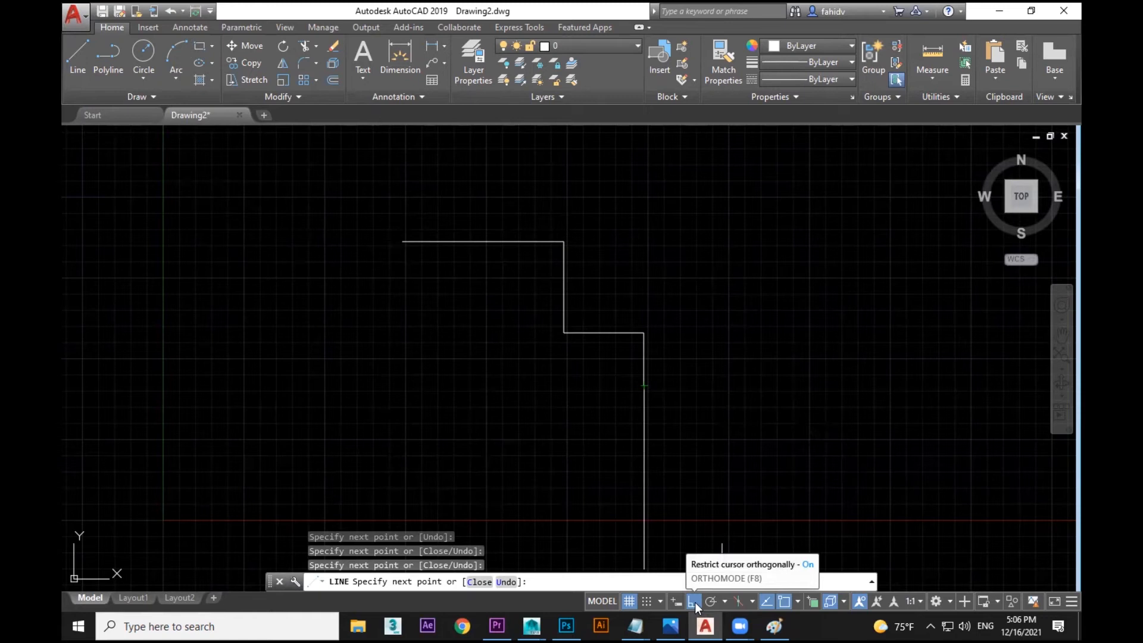
pyautogui.click(687, 386)
pyautogui.click(718, 188)
pyautogui.click(802, 186)
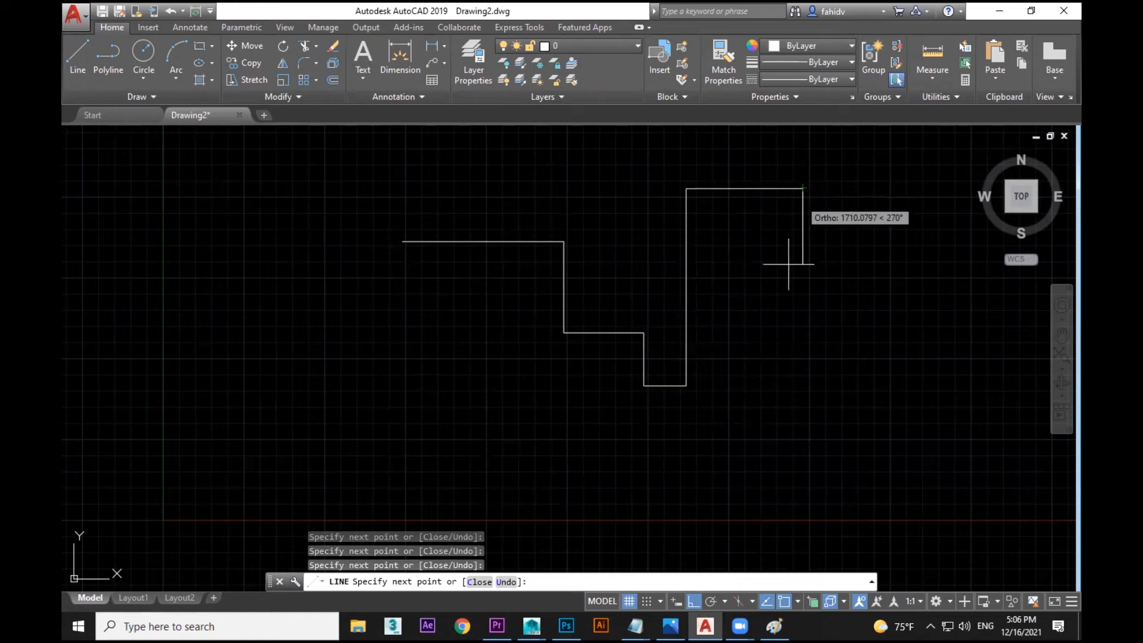
# Step: Toggle Ortho off and on while the Line command runs to compare free and orthogonal directions
pyautogui.click(694, 601)
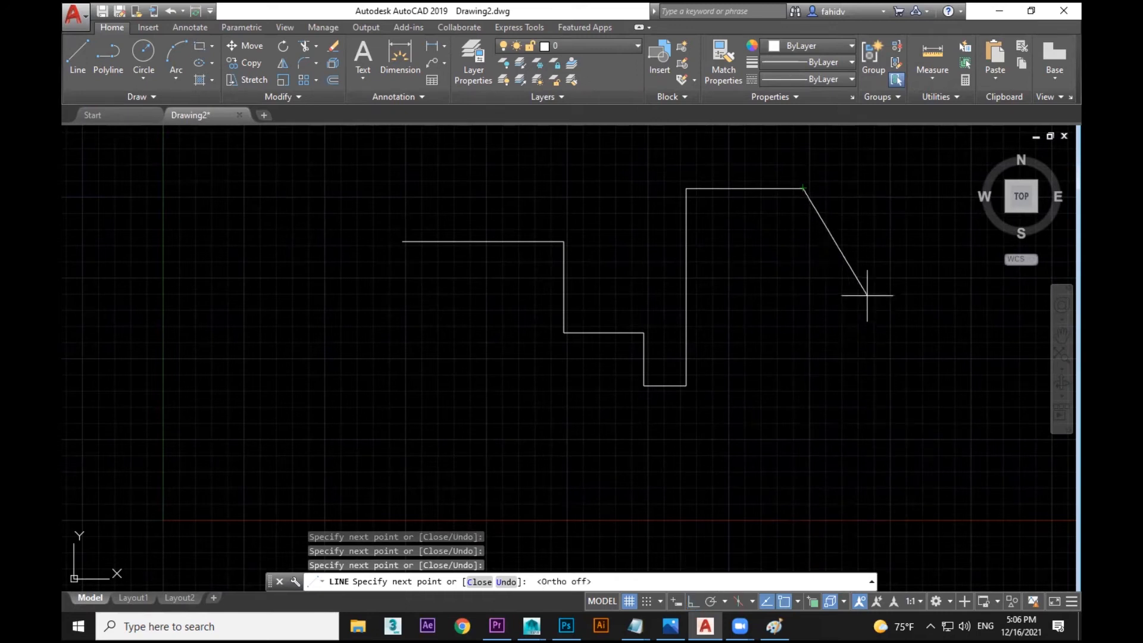
pyautogui.moveTo(858, 283); pyautogui.dragTo(751, 342, button='middle')
pyautogui.click(694, 601)
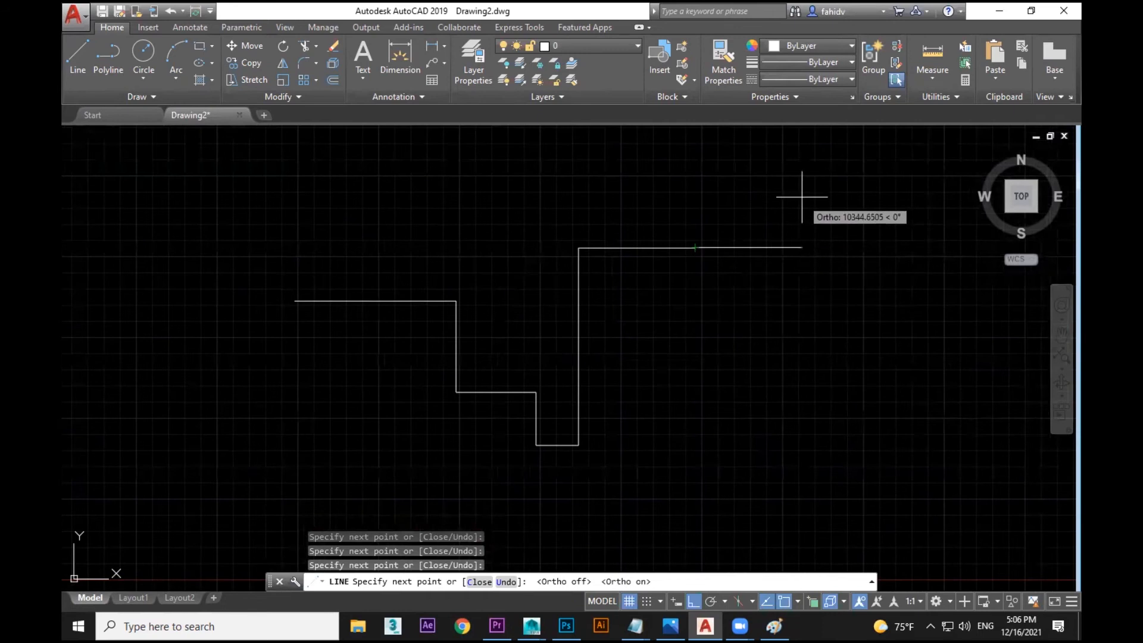
pyautogui.click(694, 602)
pyautogui.click(695, 601)
# Step: Extend the chain with further orthogonal segments that turn down, across, up and back over the shape, and end the command
pyautogui.click(694, 285)
pyautogui.click(808, 365)
pyautogui.click(900, 367)
pyautogui.click(841, 164)
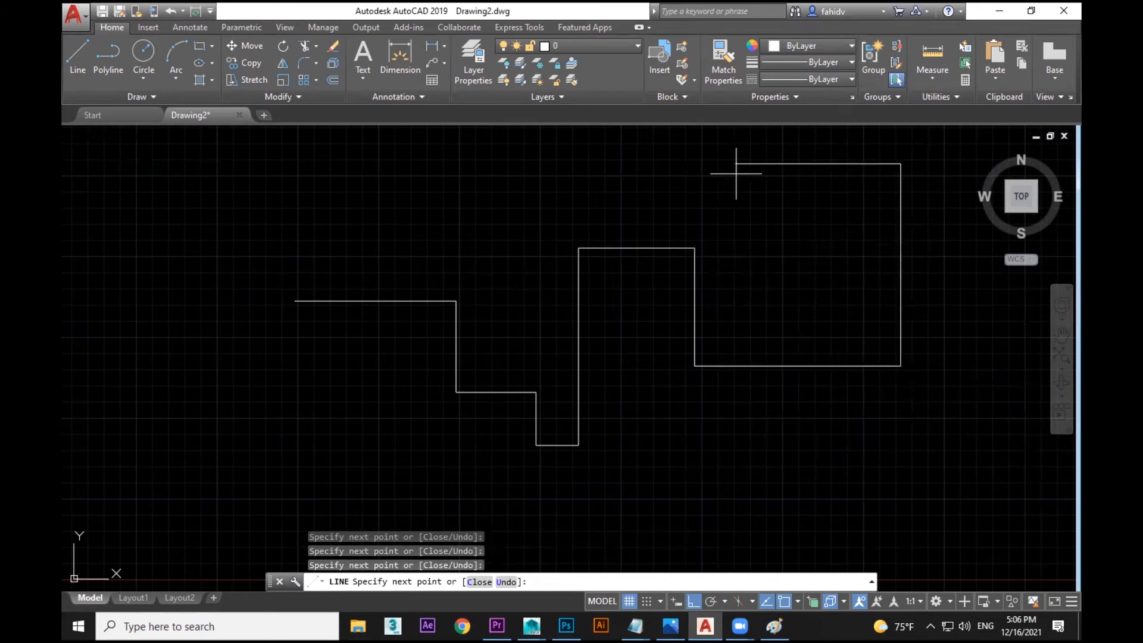
pyautogui.click(735, 178)
pyautogui.press('Escape')
pyautogui.press('Escape')
# Step: Select the whole chain of lines with a crossing window and erase it
pyautogui.click(924, 143)
pyautogui.click(311, 475)
pyautogui.press('Delete')
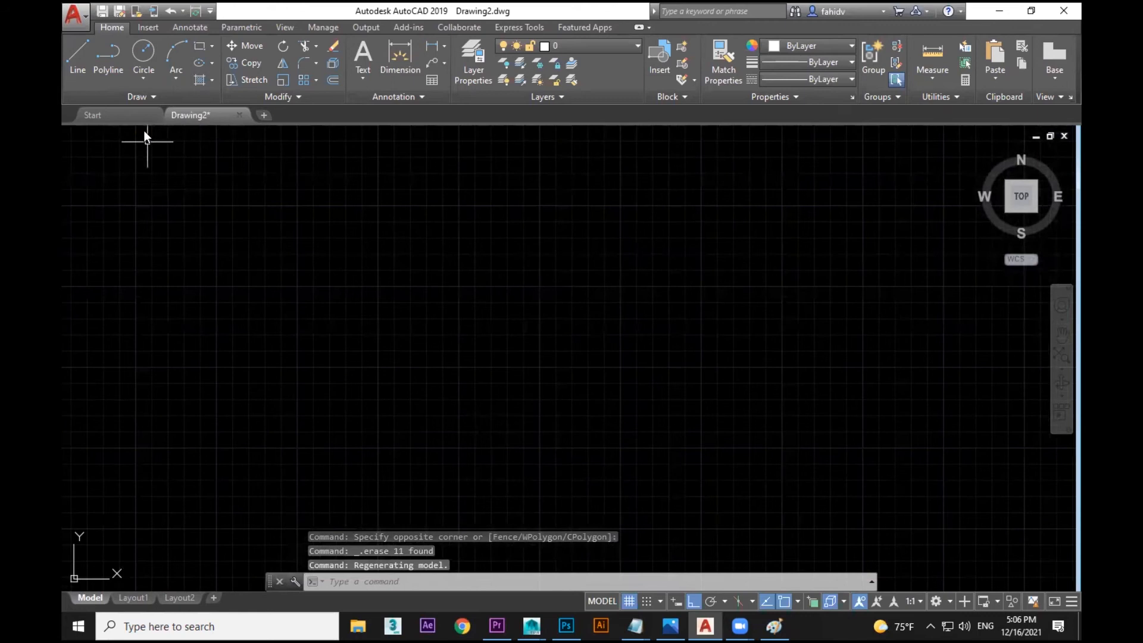
# Step: Draw a new nine-segment stepped line with Ortho on across the empty drawing area and end the command
pyautogui.click(85, 54)
pyautogui.click(263, 334)
pyautogui.click(432, 334)
pyautogui.click(432, 413)
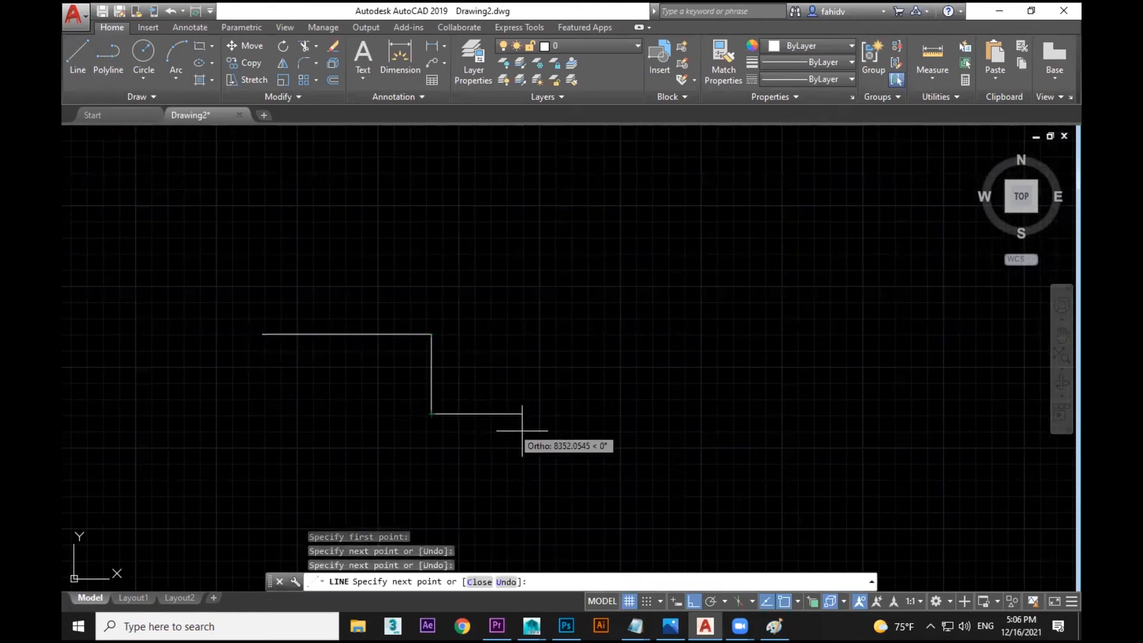
pyautogui.click(523, 414)
pyautogui.click(522, 203)
pyautogui.click(632, 203)
pyautogui.click(633, 286)
pyautogui.click(727, 285)
pyautogui.click(726, 383)
pyautogui.click(837, 383)
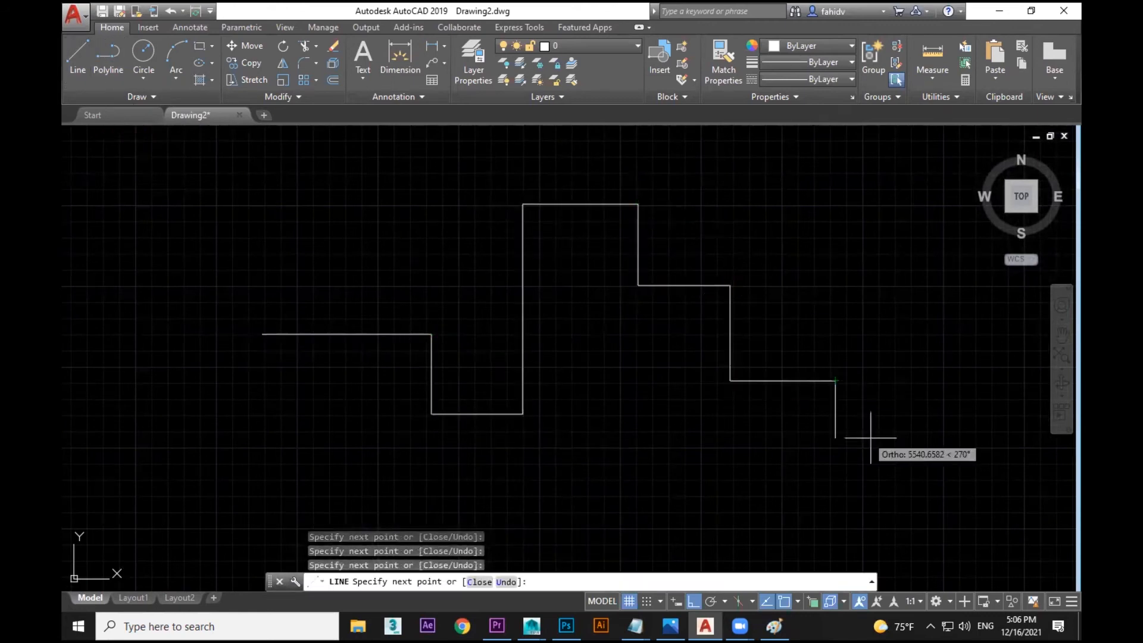
pyautogui.press('Escape')
# Step: Select all segments of the new stepped line with a crossing window and erase them
pyautogui.scroll(-2, 701, 413)
pyautogui.moveTo(702, 414)
pyautogui.mouseDown(button='middle')
pyautogui.moveTo(454, 441)
pyautogui.moveTo(526, 436)
pyautogui.mouseUp(button='middle')
pyautogui.click(684, 265)
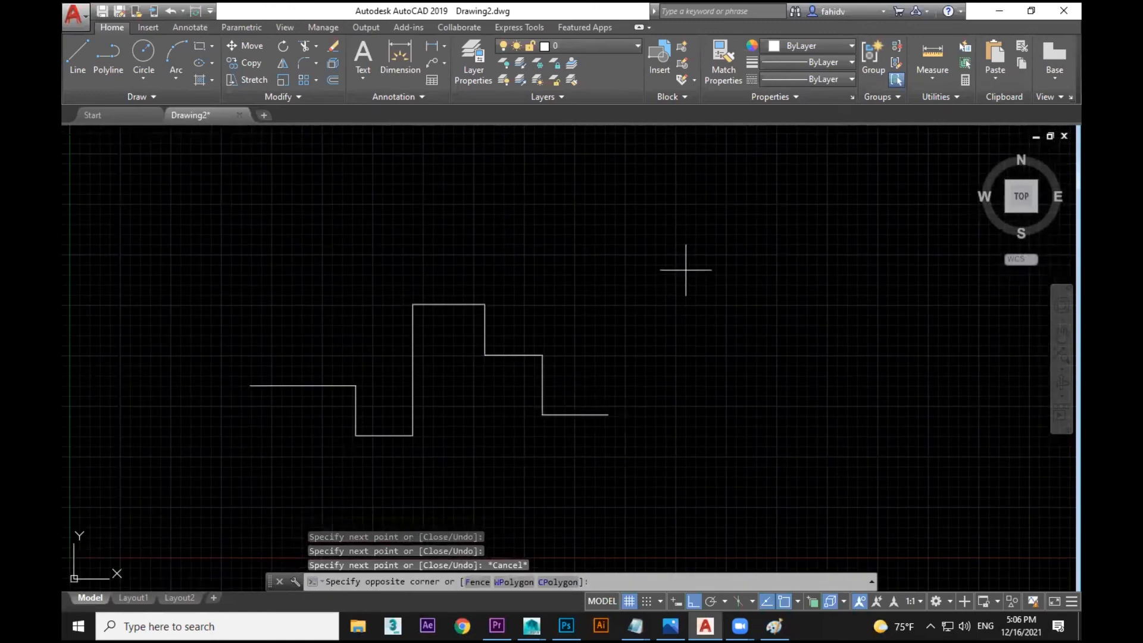
pyautogui.click(272, 489)
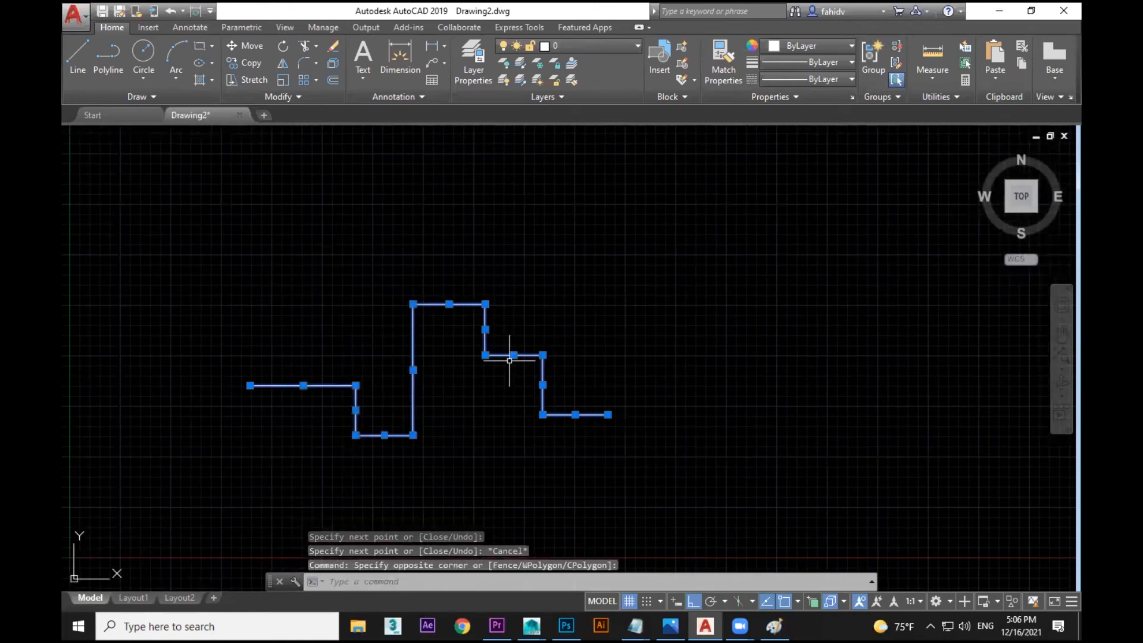
pyautogui.press('Delete')
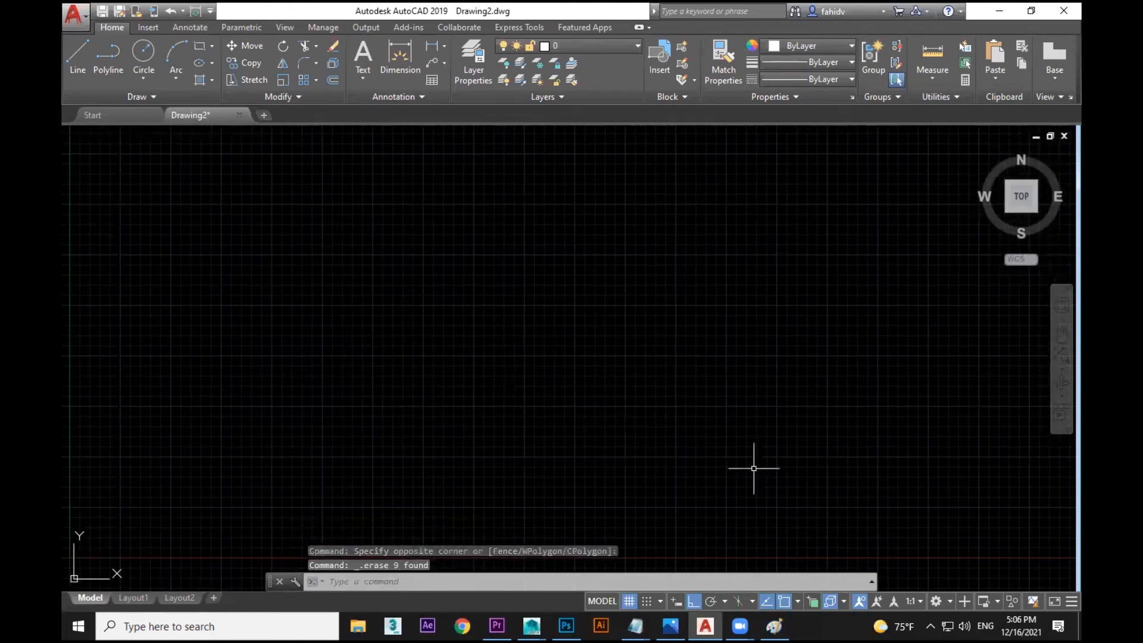
# Step: Open the Drawing Units settings with the UNITS command and examine the available length types
pyautogui.click(519, 586)
pyautogui.write('units')
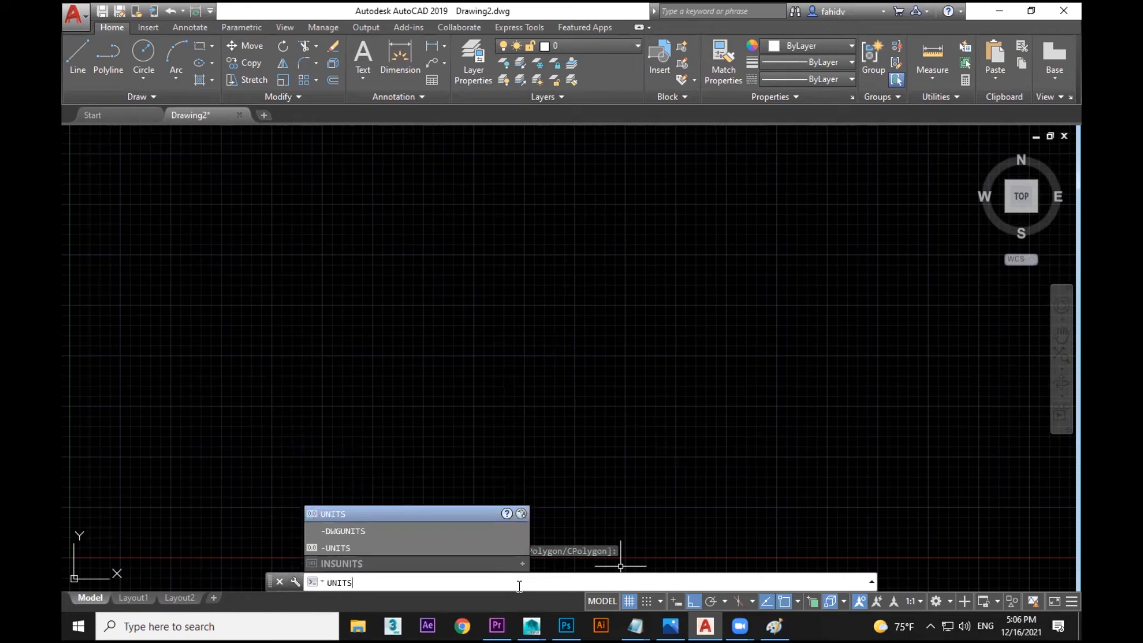
pyautogui.press('Return')
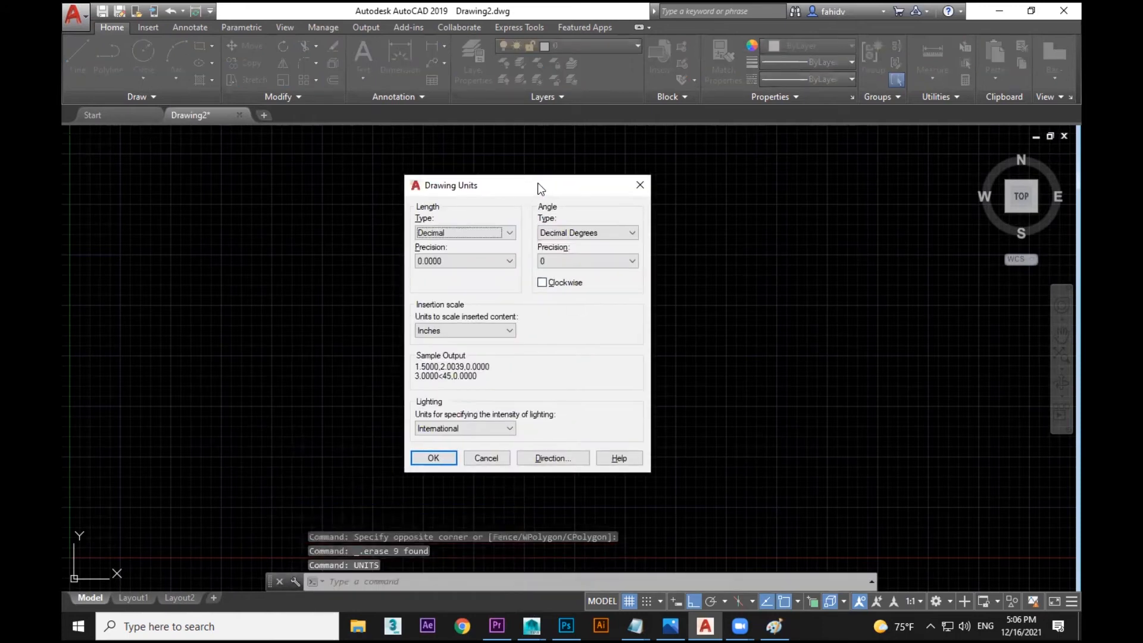
pyautogui.moveTo(538, 185); pyautogui.dragTo(538, 184)
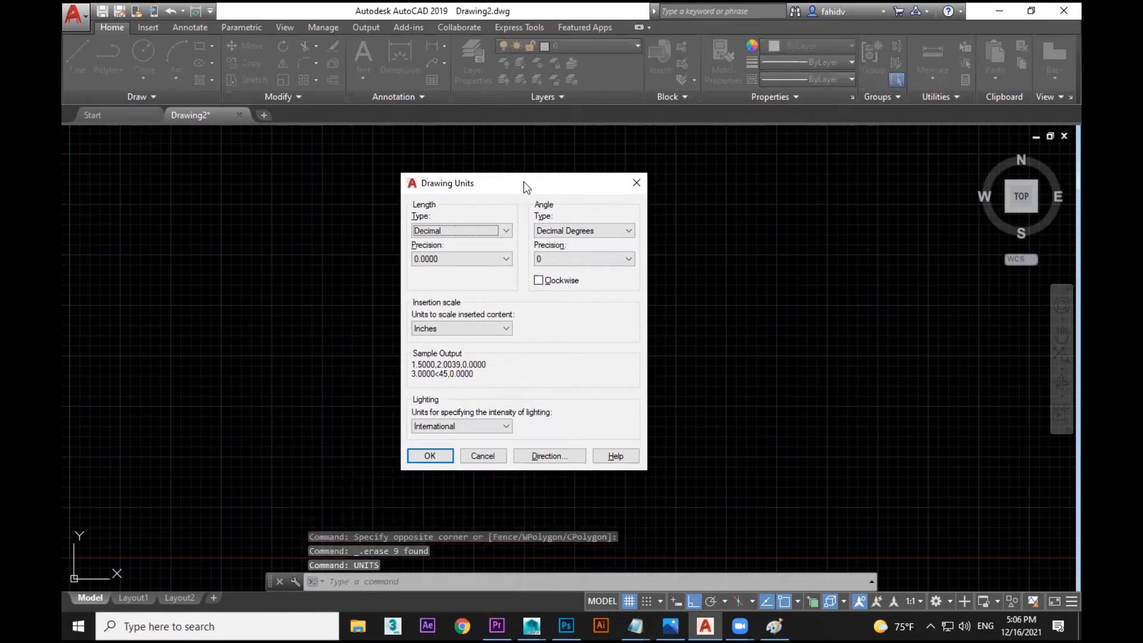
pyautogui.click(506, 231)
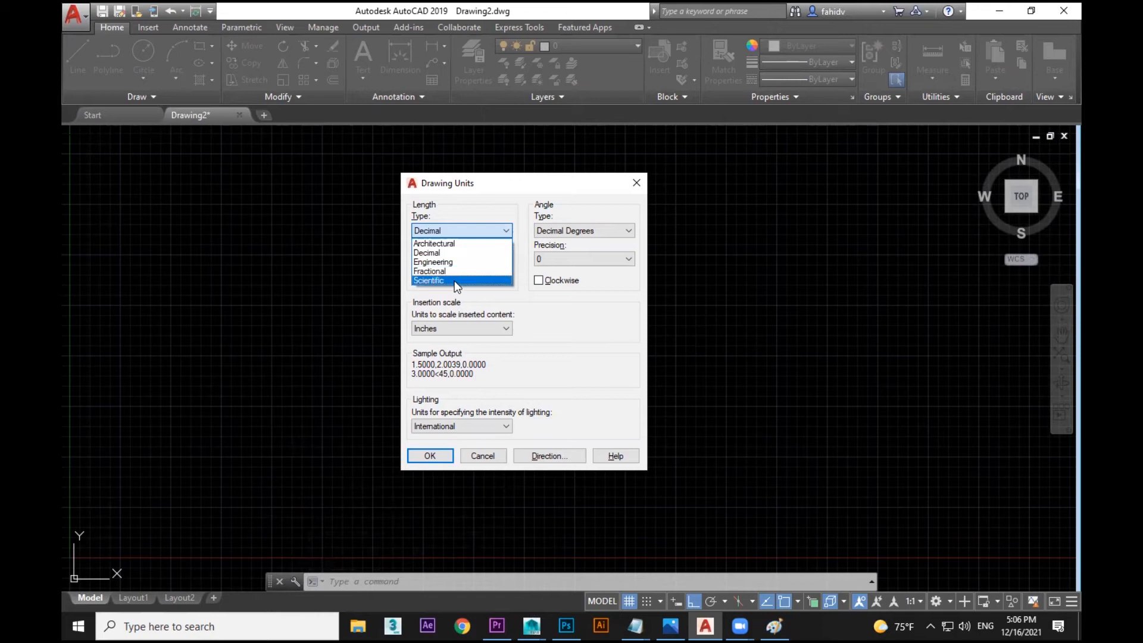
pyautogui.click(494, 197)
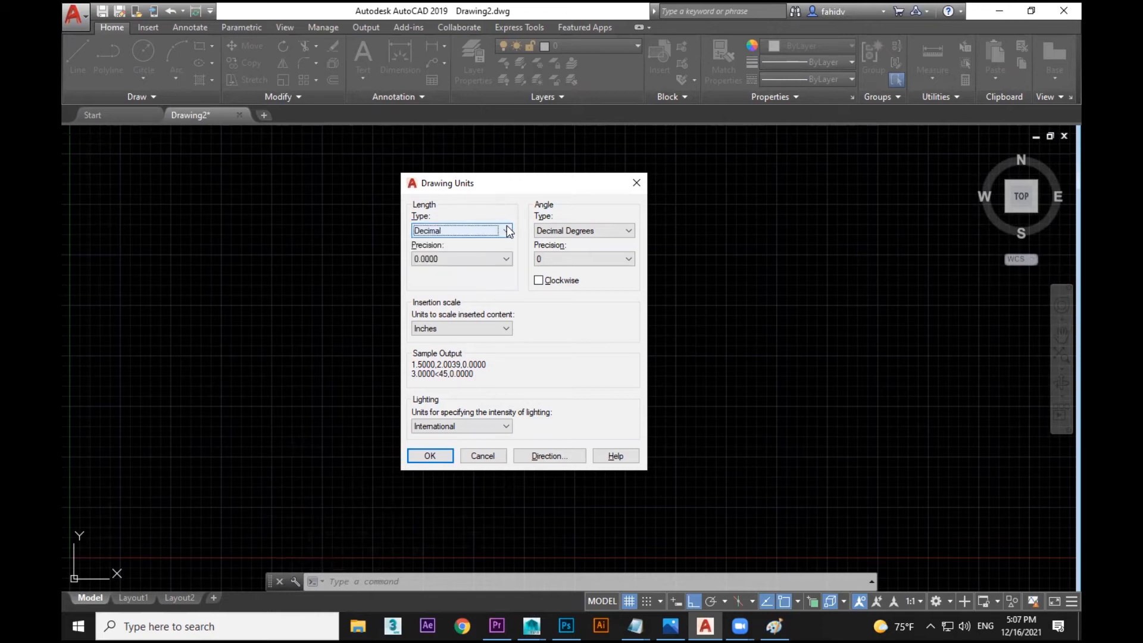
# Step: Switch to the UCSICON note in Notepad and add a dashed separator line below its text
pyautogui.click(635, 626)
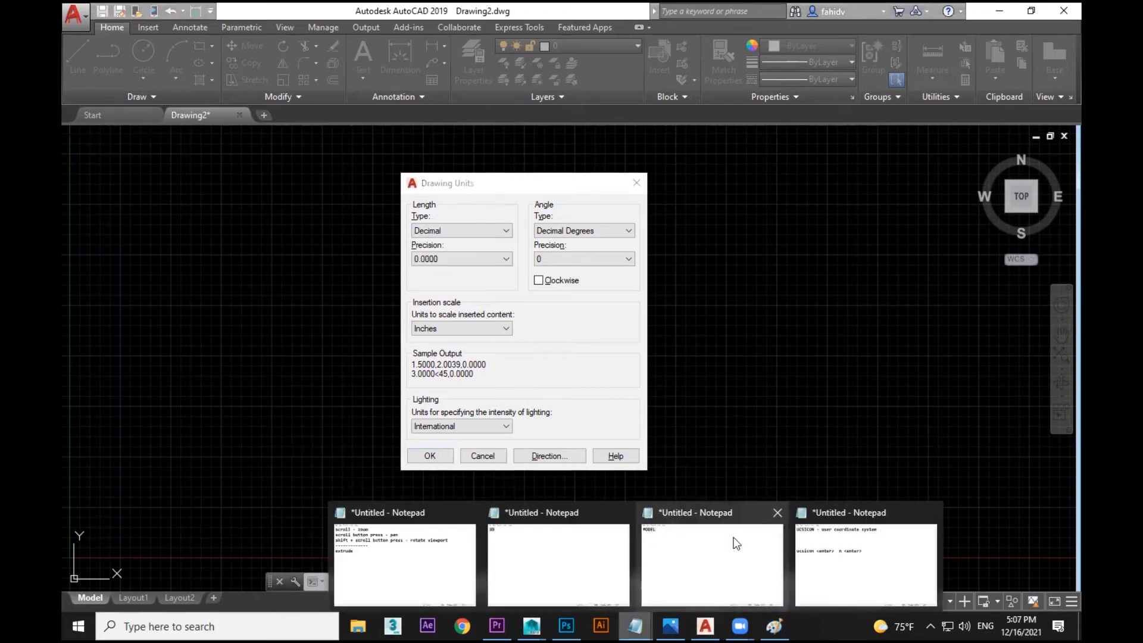
pyautogui.click(833, 538)
pyautogui.press('Return')
pyautogui.press('Return')
pyautogui.write('-----------------------')
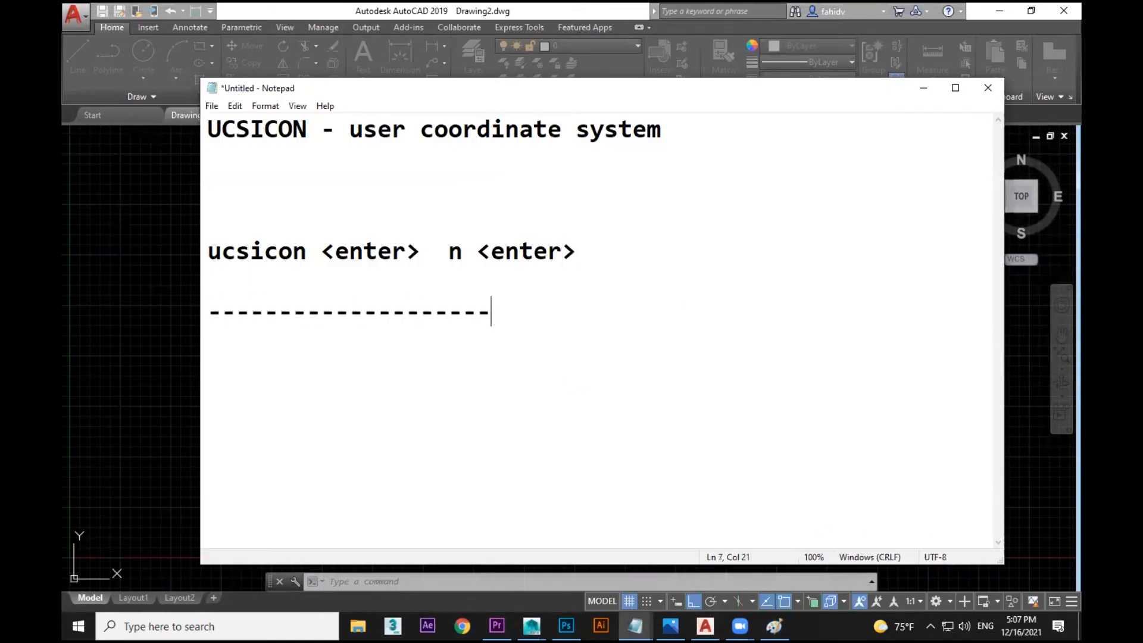
# Step: Clear all text from the note and leave a blank first line
pyautogui.press('Return')
pyautogui.press('Return')
pyautogui.press('Return')
pyautogui.hotkey('ctrl', 'a')
pyautogui.press('Delete')
pyautogui.press('Return')
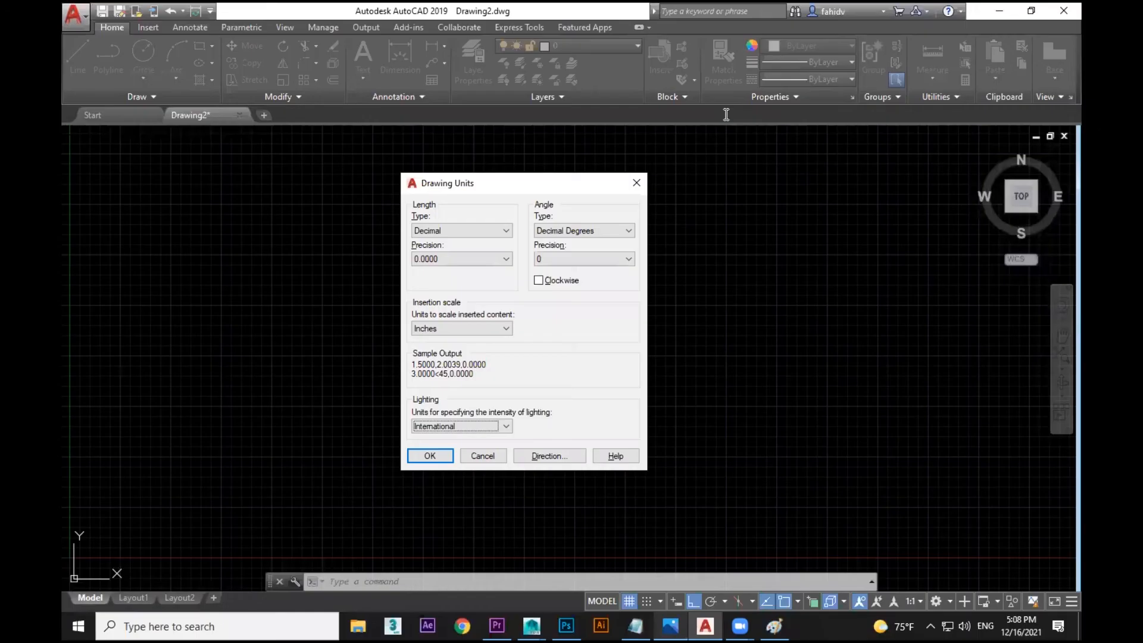
# Step: Return to the Notepad note and write METRIC and IMERIAL on two separate lines
pyautogui.hotkey('alt', 'Tab')
pyautogui.write('METRIC')
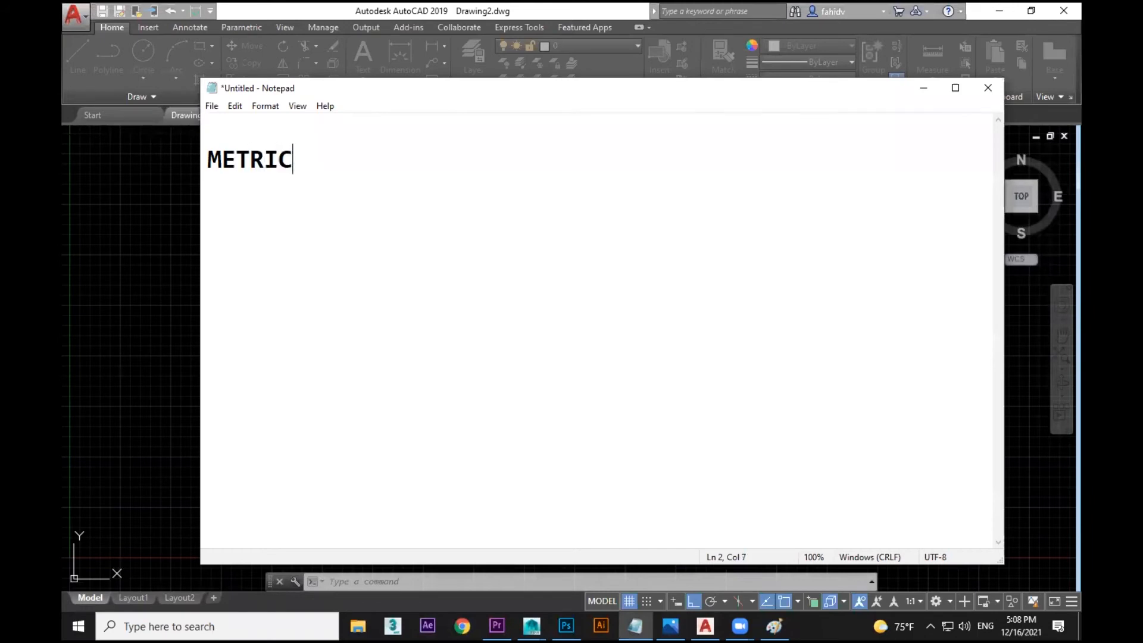
pyautogui.press('Return')
pyautogui.write('IMERIAL')
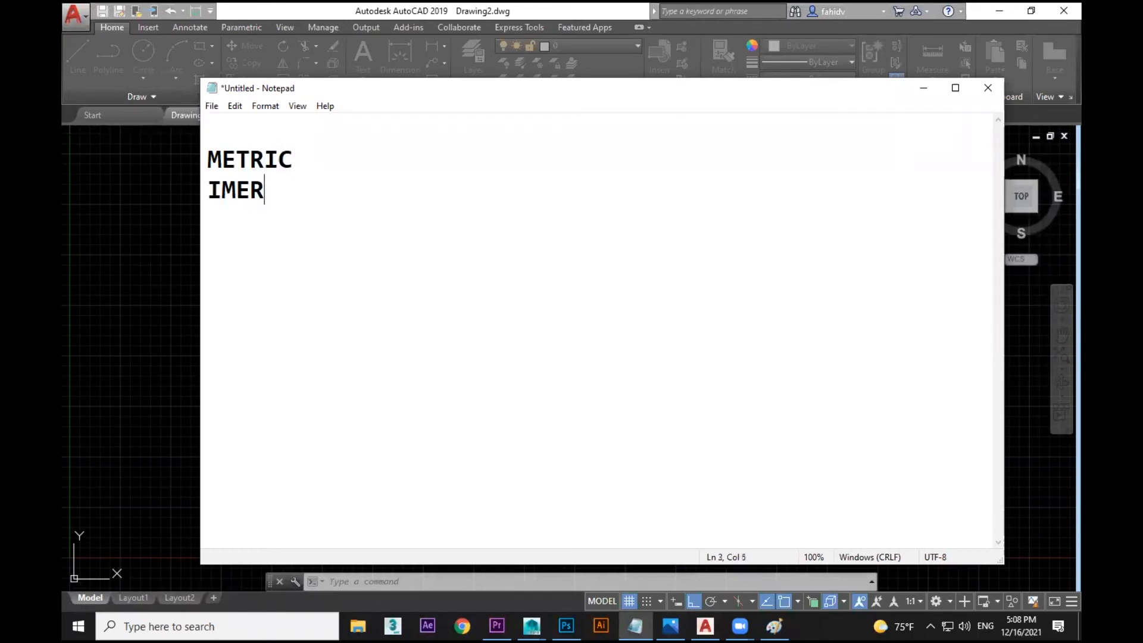
pyautogui.press('BackSpace')
pyautogui.press('BackSpace')
pyautogui.write('AL ')
# Step: Complete the lines with "- mm,cm,m" after METRIC and "- feet and inches" after IMERIAL
pyautogui.write('  - ')
pyautogui.write('mm,cm,')
pyautogui.write('m')
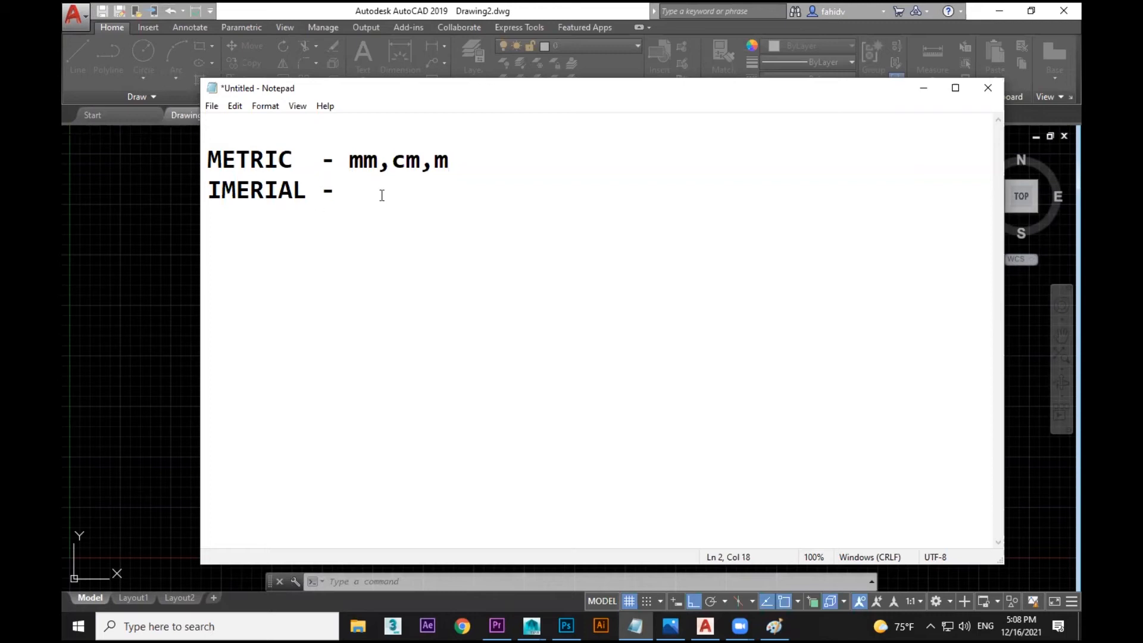
pyautogui.write('feet and inches')
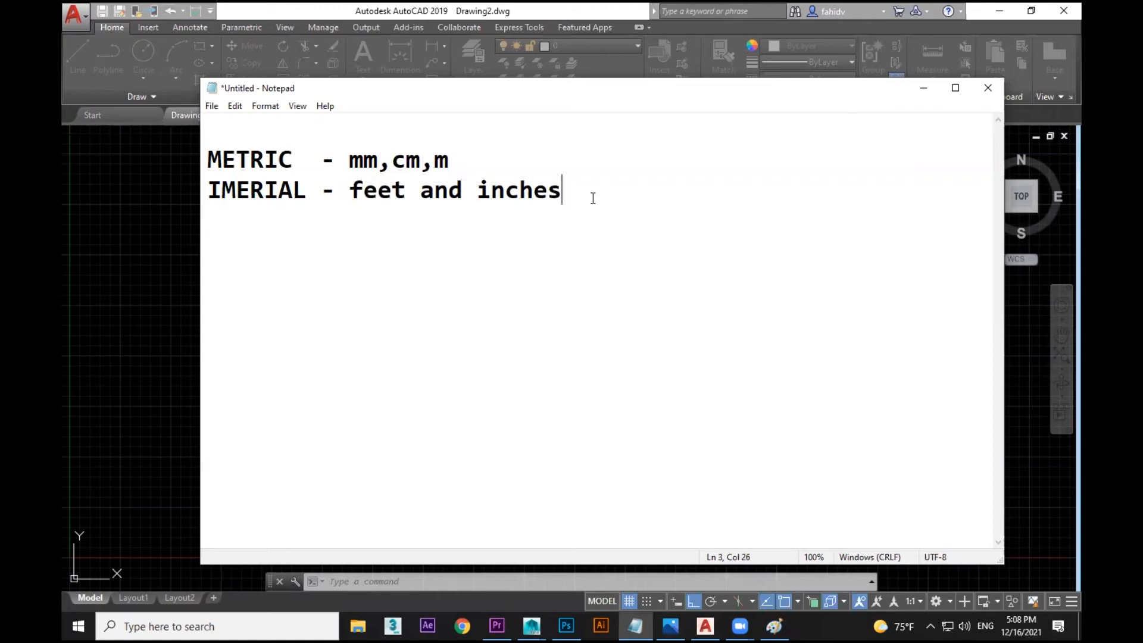
# Step: Highlight the IMERIAL line, the METRIC line and both together to compare the two unit systems
pyautogui.moveTo(593, 198); pyautogui.dragTo(201, 198)
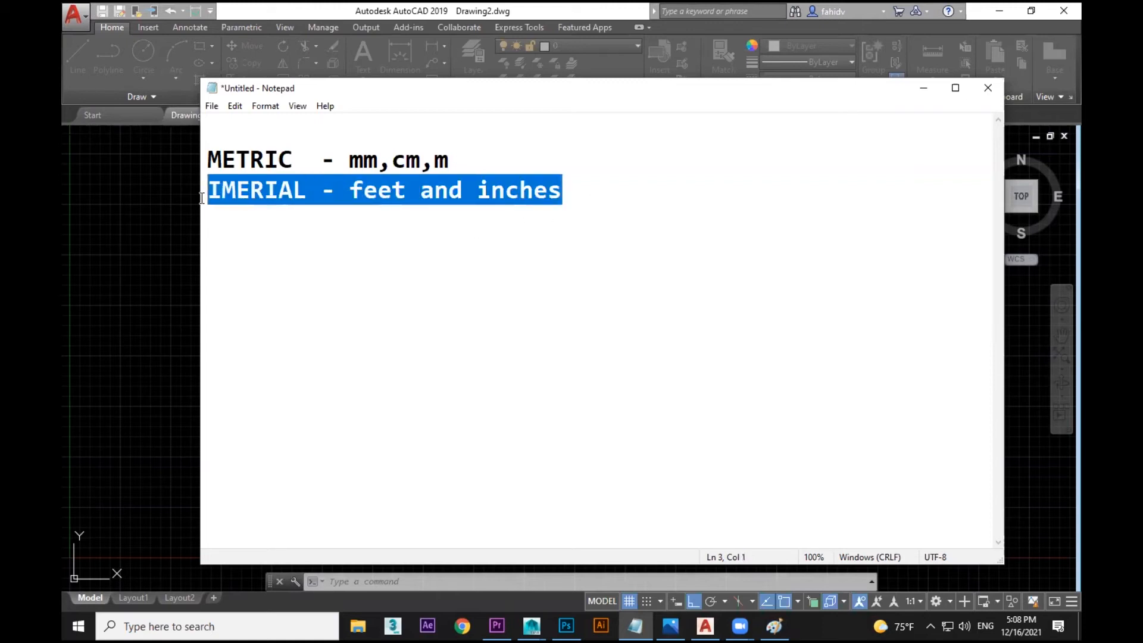
pyautogui.moveTo(525, 170); pyautogui.dragTo(195, 169)
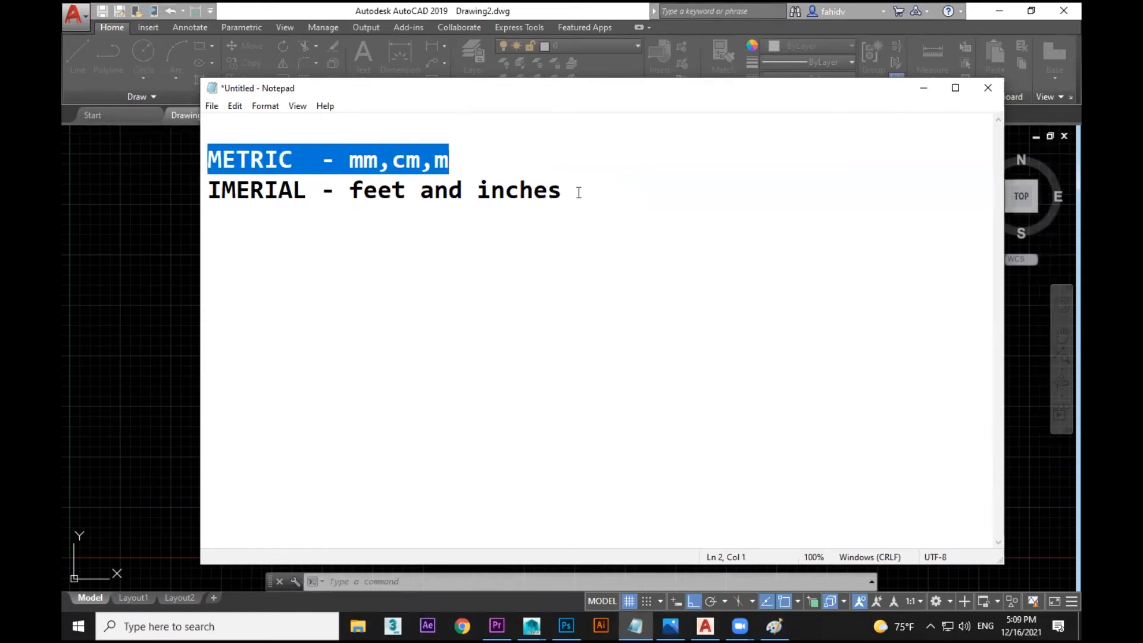
pyautogui.moveTo(579, 192); pyautogui.dragTo(182, 146)
pyautogui.moveTo(646, 219); pyautogui.dragTo(185, 158)
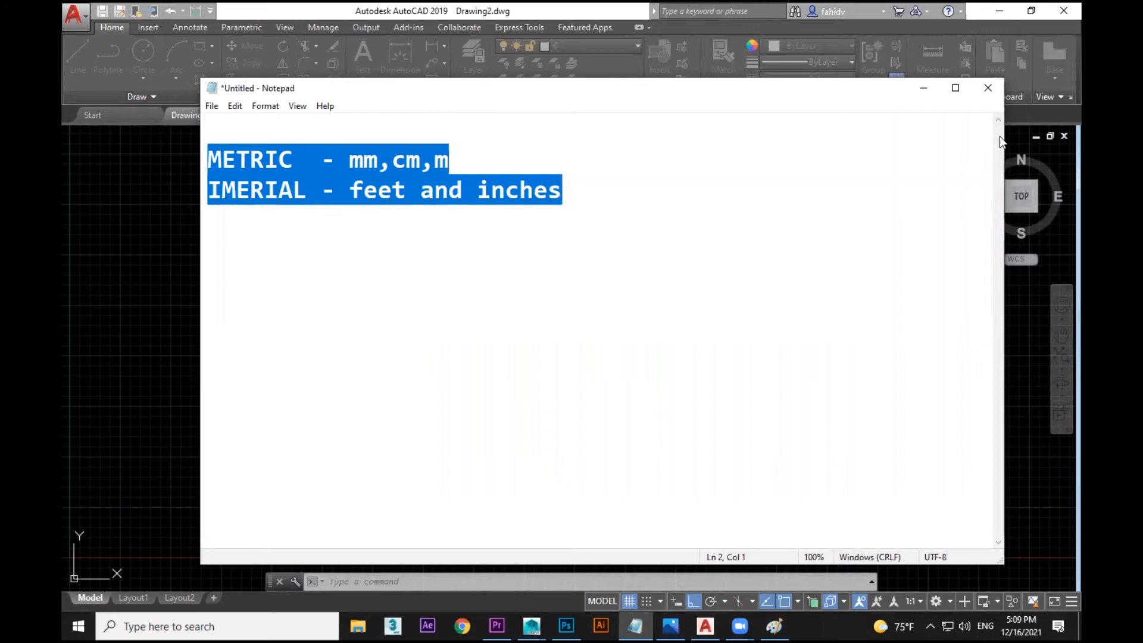
# Step: Close the Notepad note and cancel the Drawing Units dialog in AutoCAD
pyautogui.click(985, 94)
pyautogui.click(656, 315)
pyautogui.click(475, 66)
pyautogui.press('Escape')
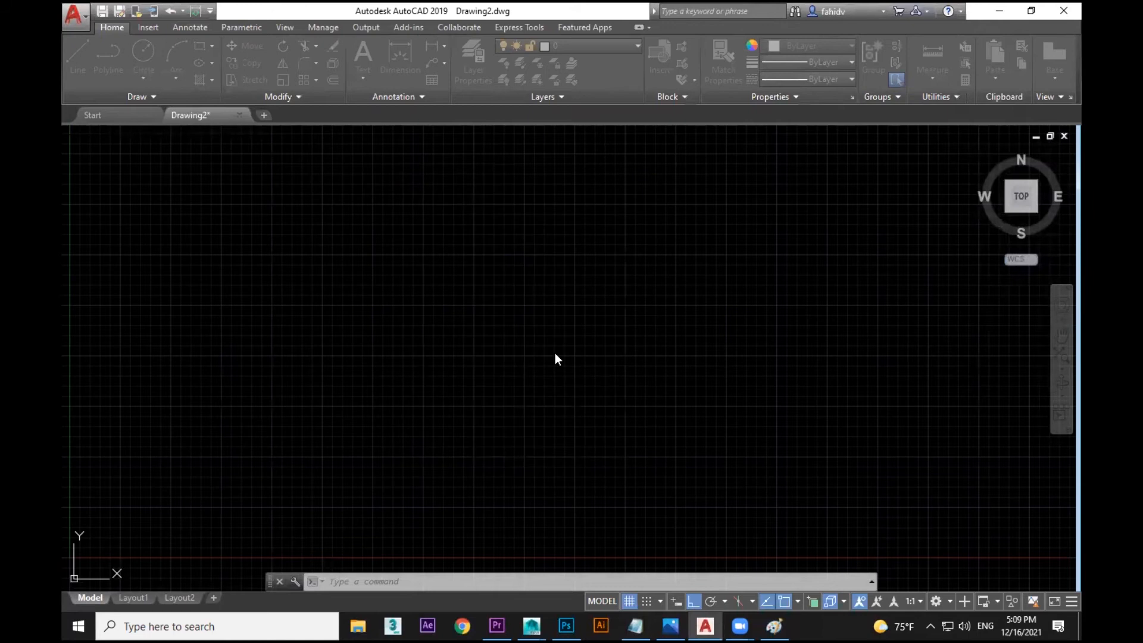
pyautogui.press('Escape')
# Step: Reopen the Drawing Units settings with the UNITS command and choose Decimal as the length type
pyautogui.write('un')
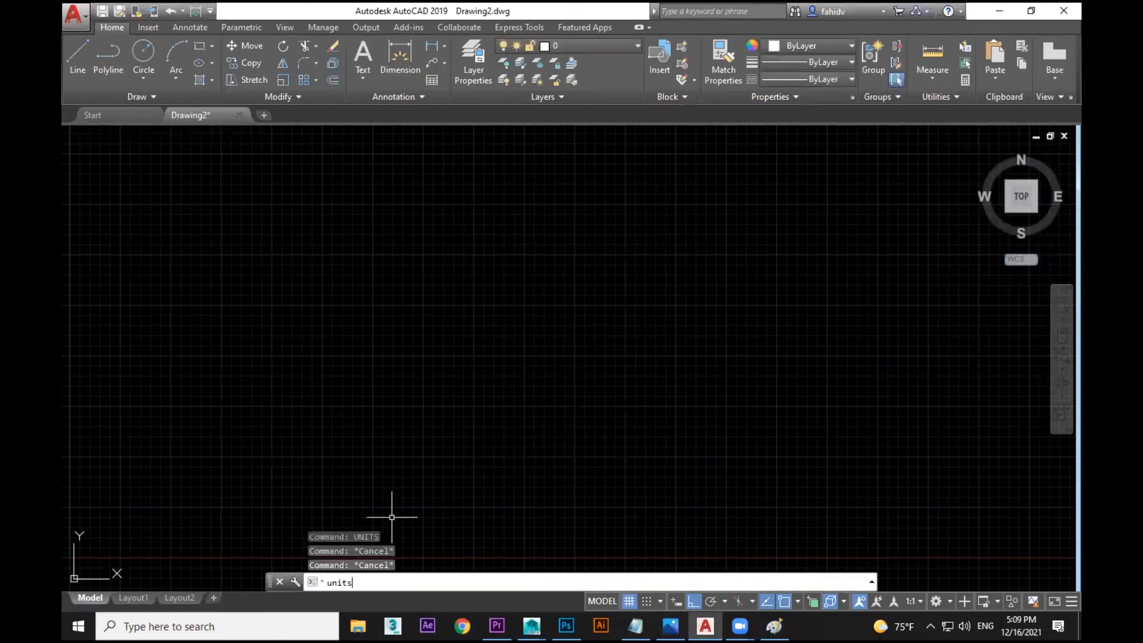
pyautogui.write('its')
pyautogui.press('Return')
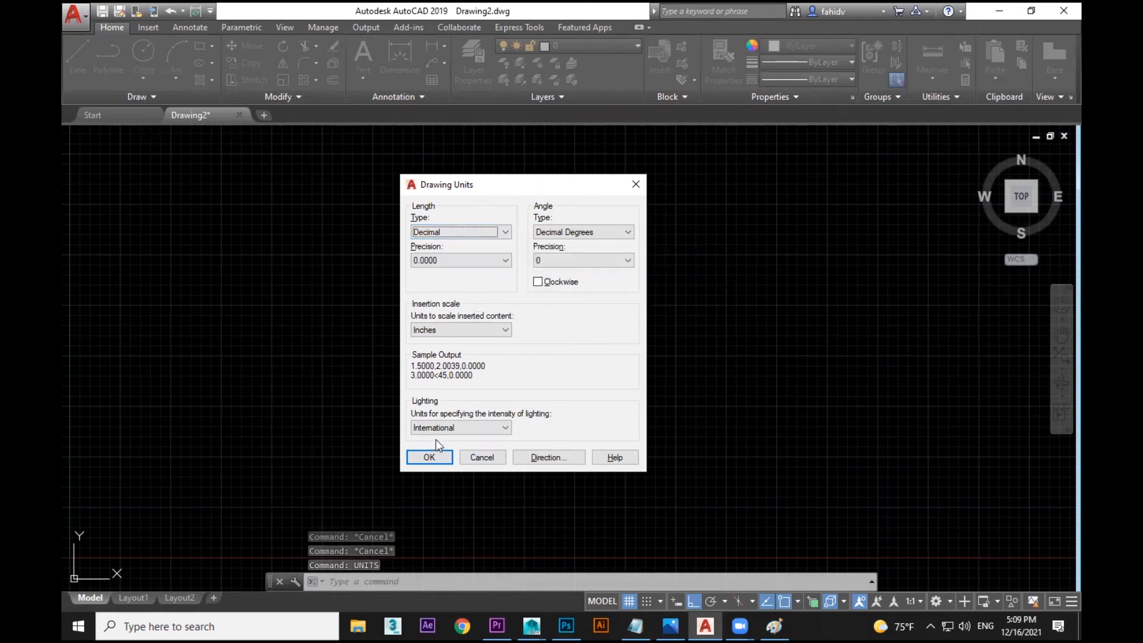
pyautogui.click(506, 232)
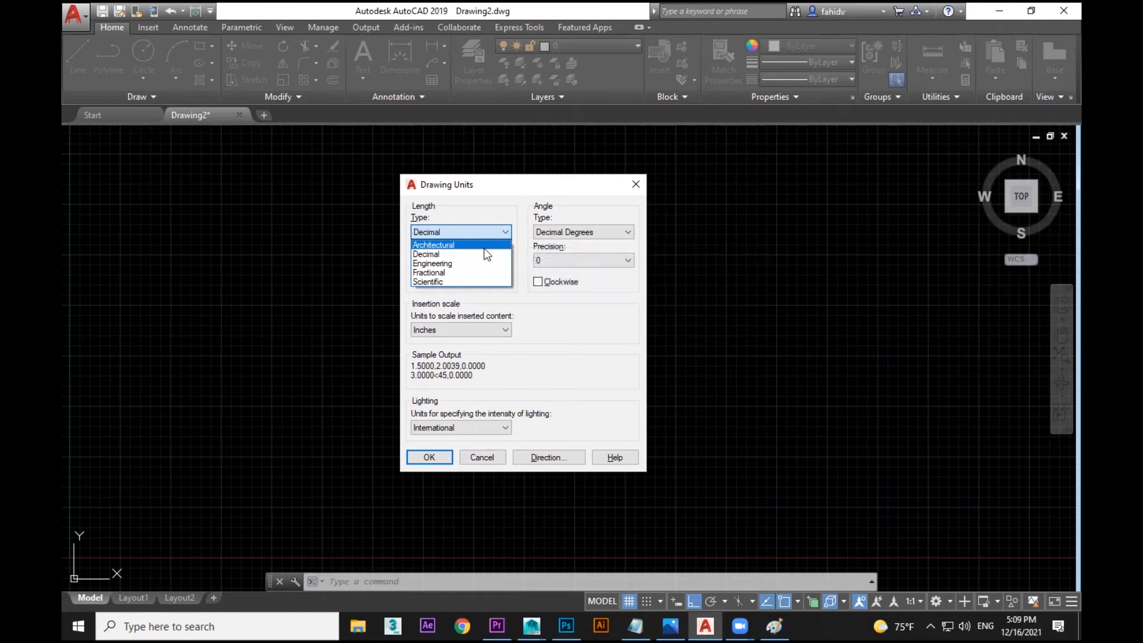
pyautogui.click(452, 254)
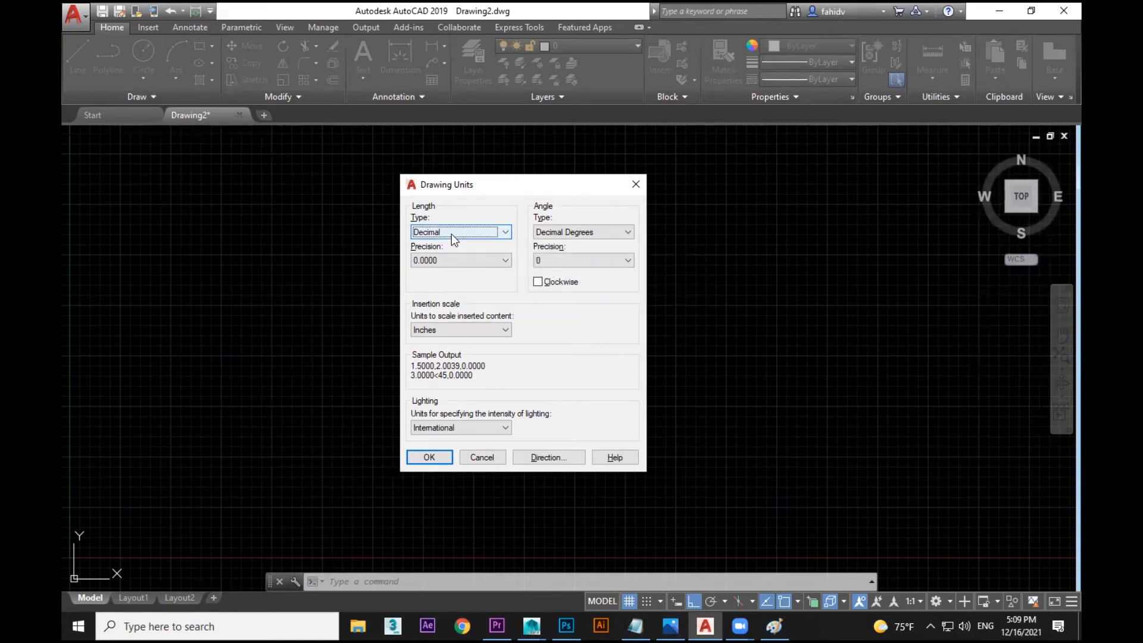
# Step: Set the decimal length precision to 0.0 and check the other available precision options
pyautogui.click(451, 262)
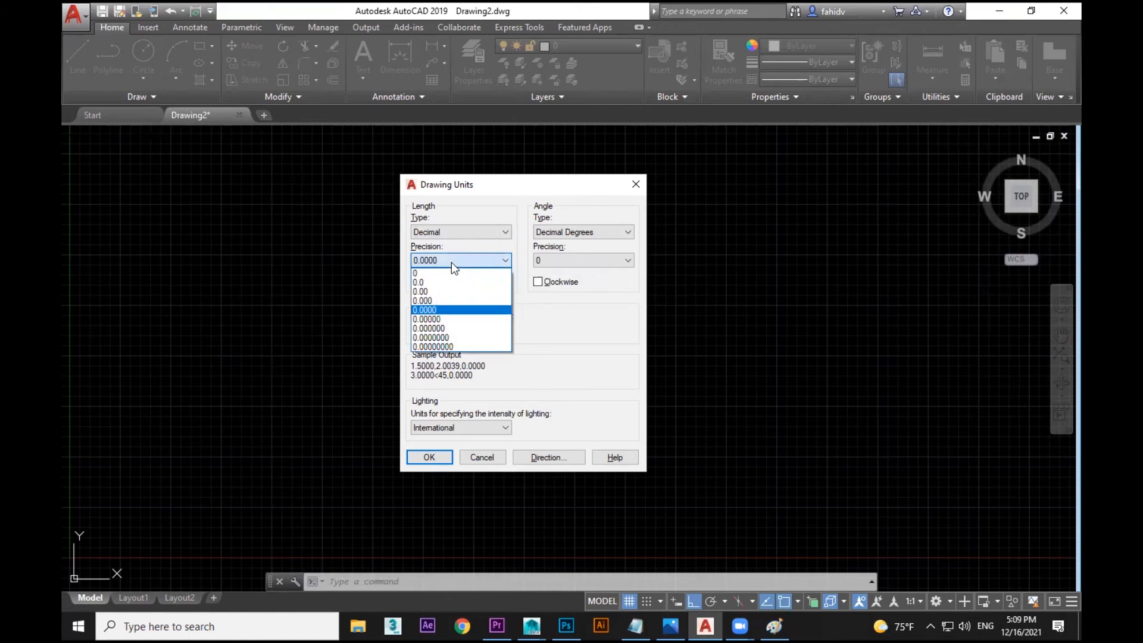
pyautogui.click(450, 280)
pyautogui.click(433, 262)
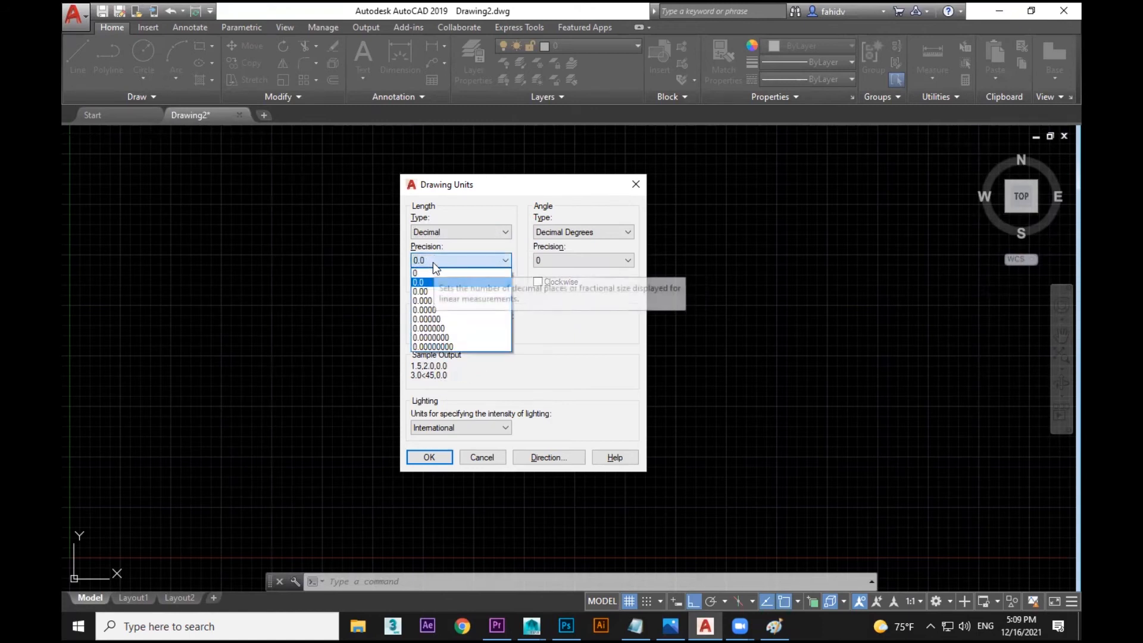
pyautogui.click(440, 265)
pyautogui.click(439, 265)
pyautogui.click(439, 264)
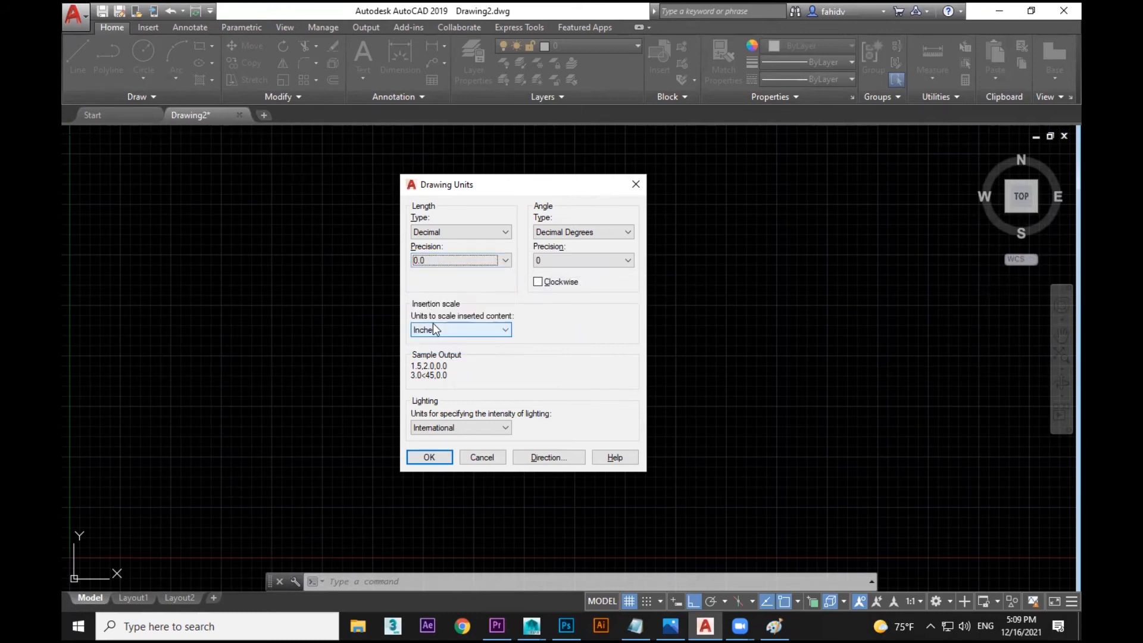
# Step: Try Centimeters and Millimeters as the insertion scale units, settling on Centimeters
pyautogui.click(437, 331)
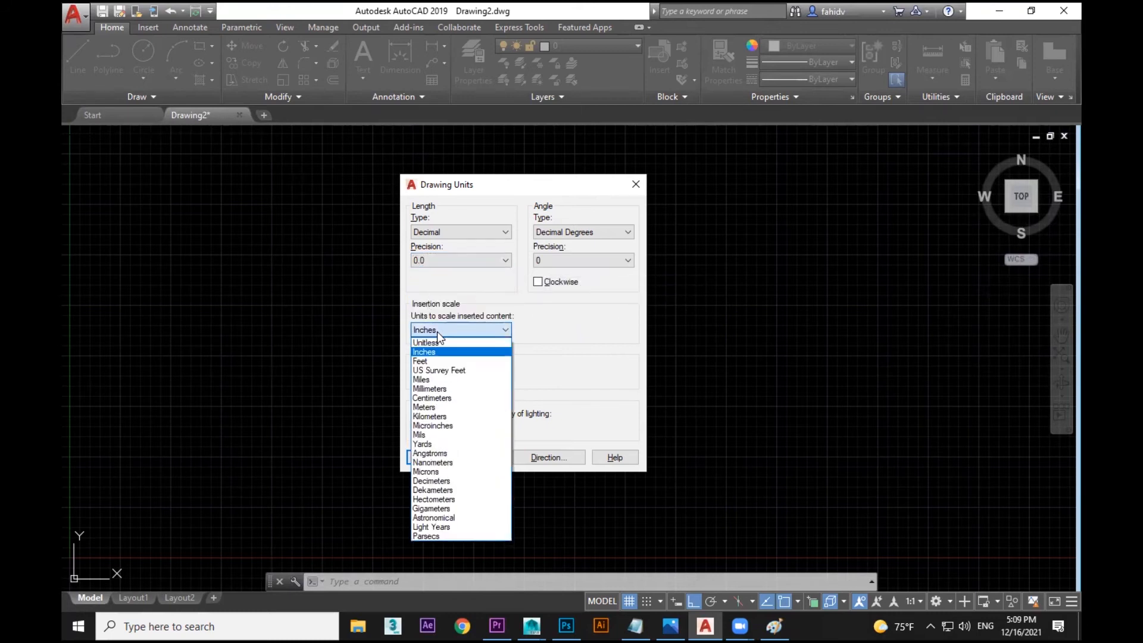
pyautogui.click(444, 396)
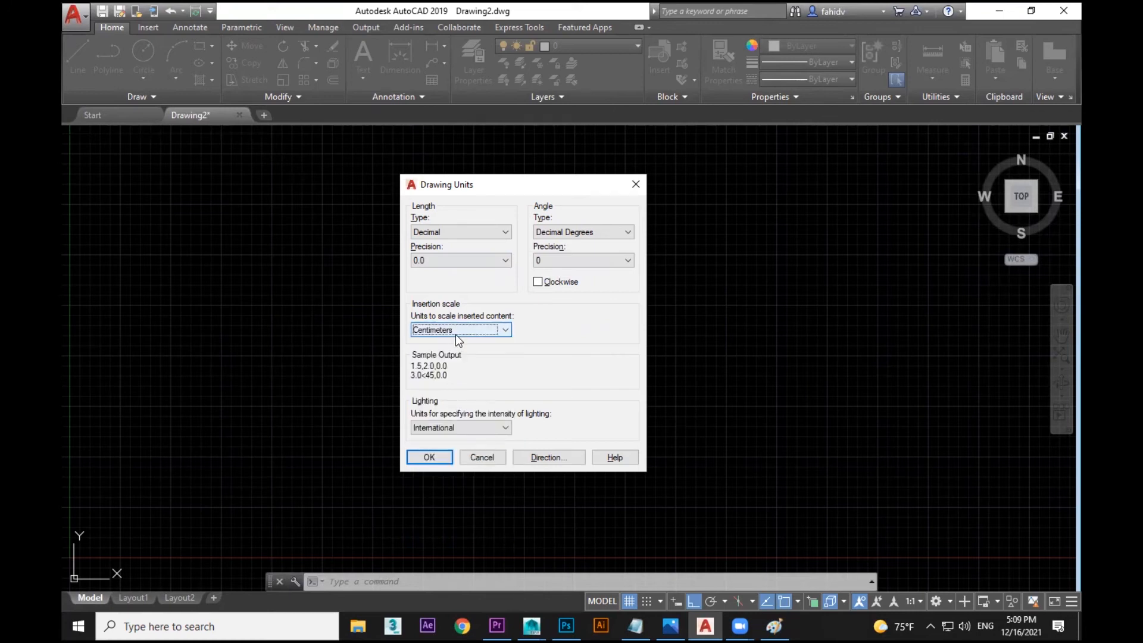
pyautogui.click(488, 334)
pyautogui.click(459, 388)
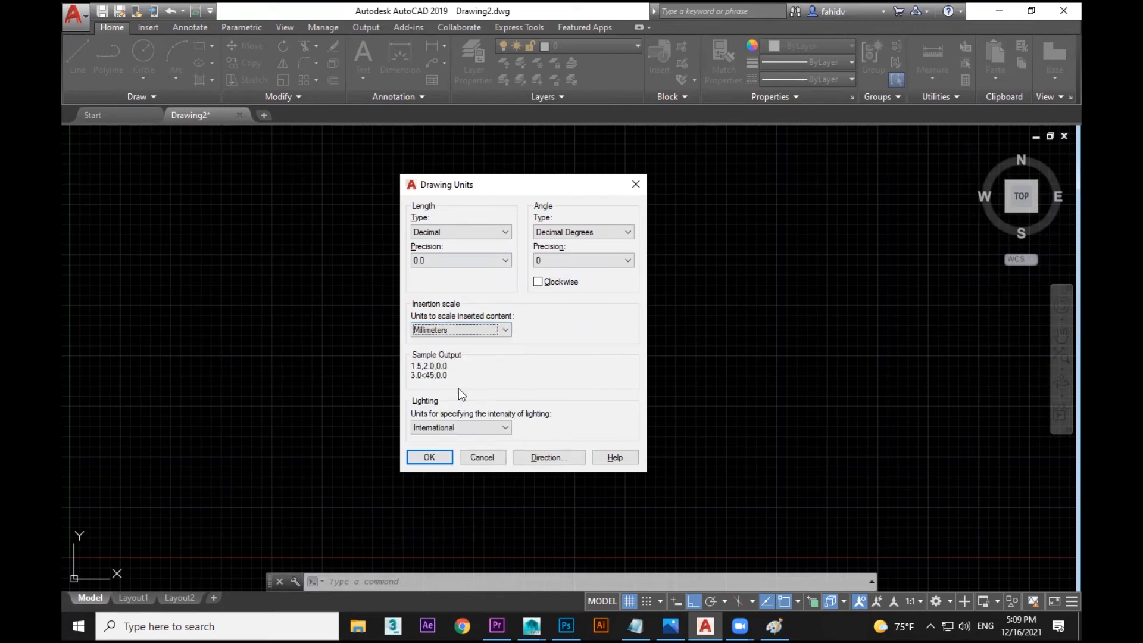
pyautogui.click(475, 335)
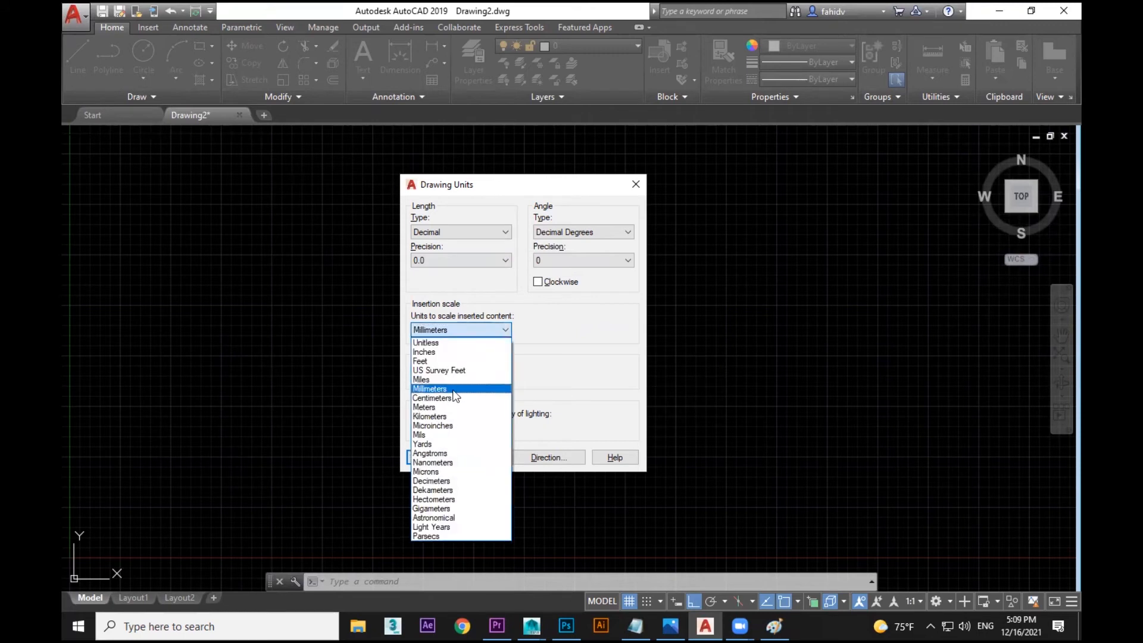
pyautogui.click(456, 398)
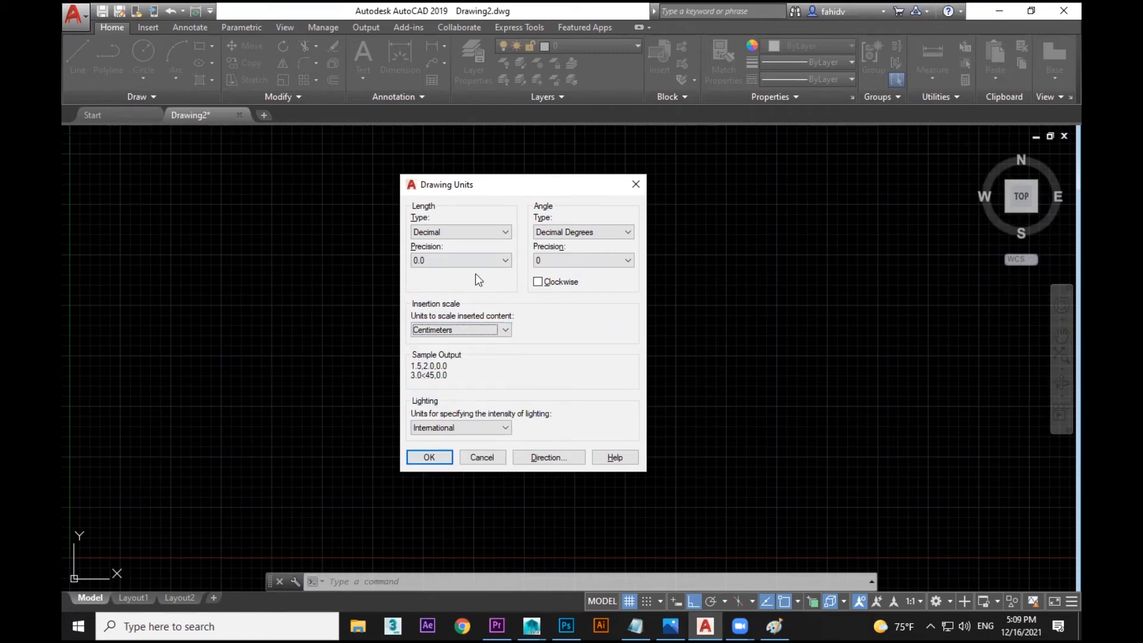
# Step: Set the length type to Architectural with Inches as the insertion scale and a precision of 0'-0"
pyautogui.click(473, 227)
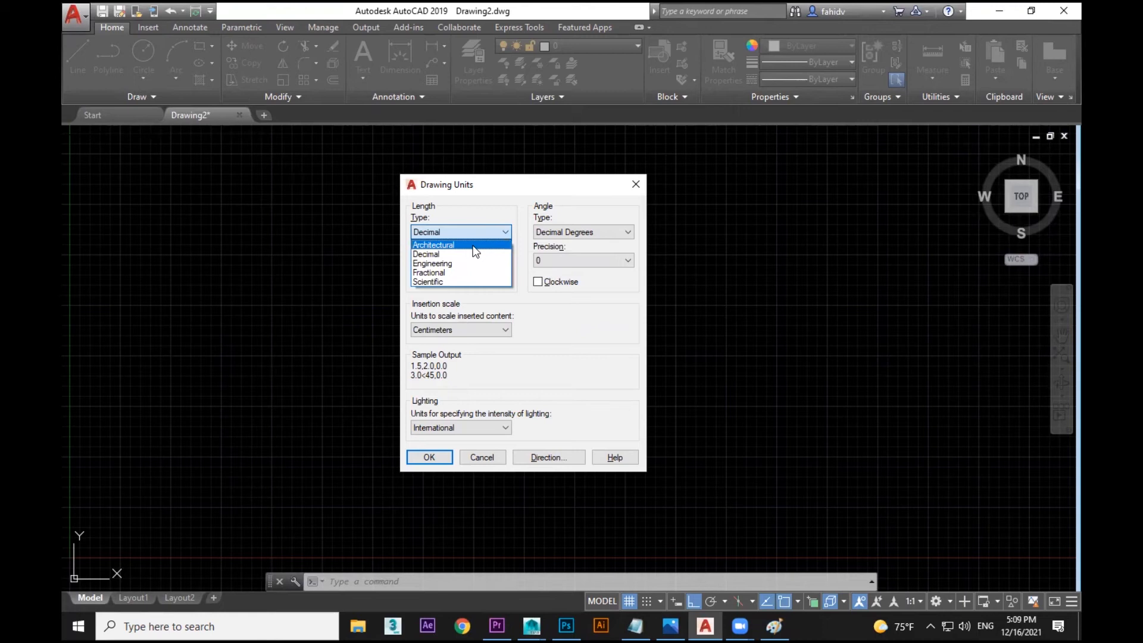
pyautogui.click(473, 246)
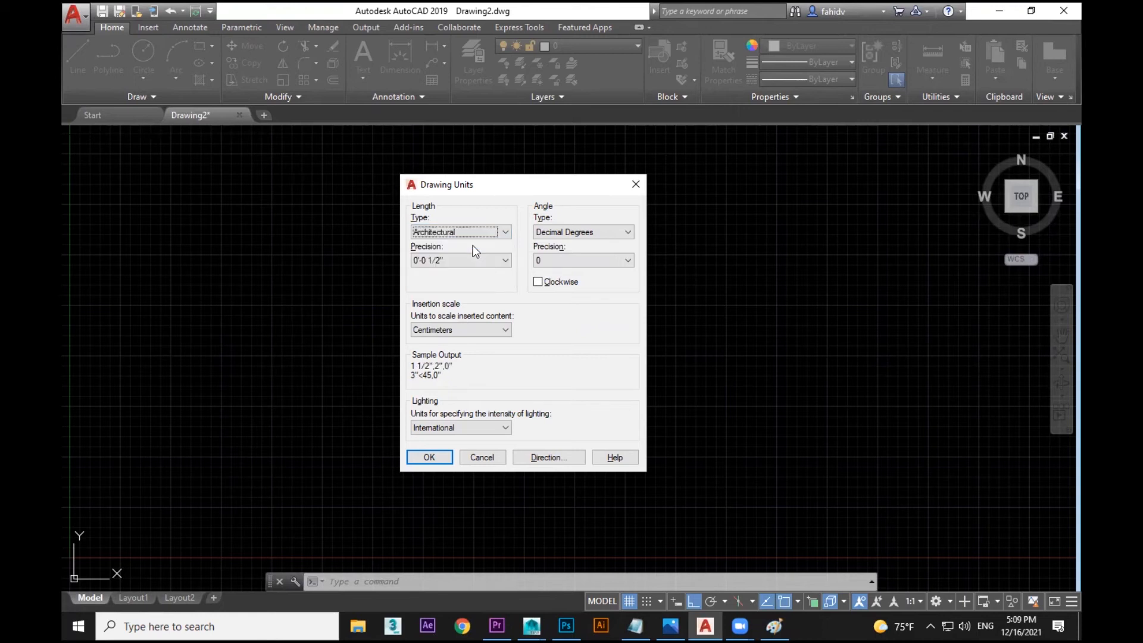
pyautogui.click(459, 329)
pyautogui.click(444, 348)
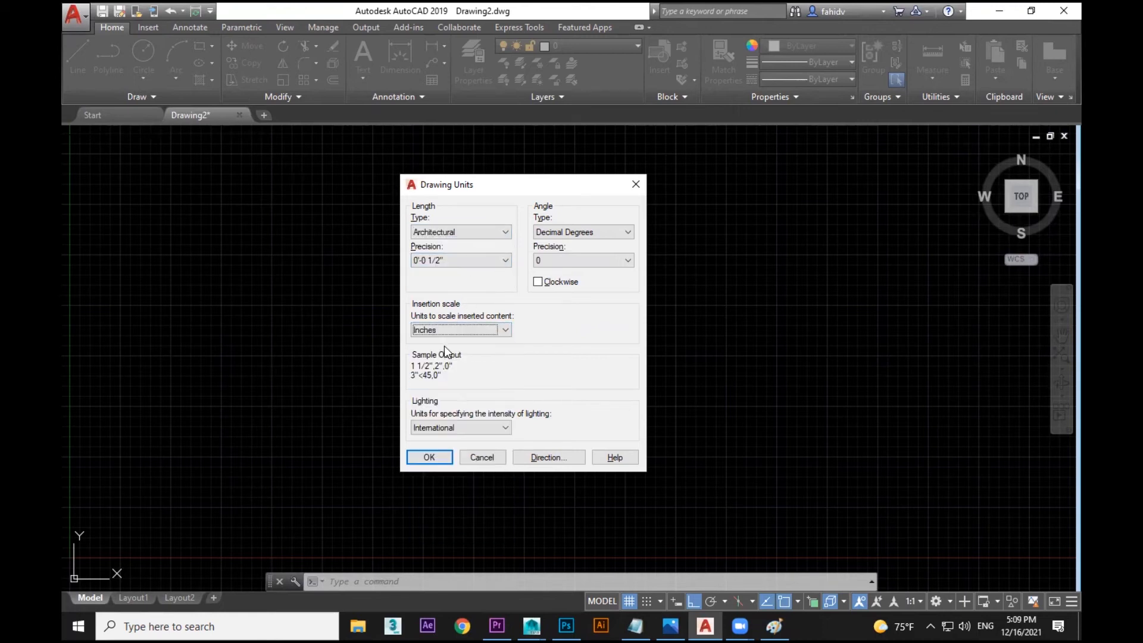
pyautogui.click(466, 260)
pyautogui.click(448, 265)
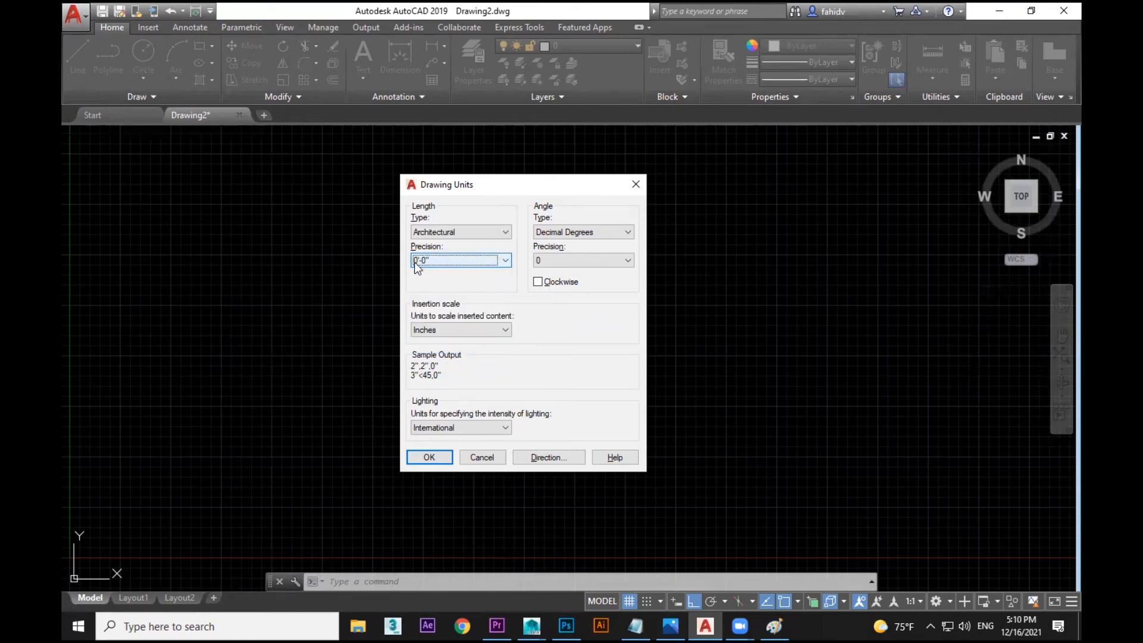
# Step: Switch the length type to Engineering and back to Architectural, choosing 0'-0" from the architectural precision options
pyautogui.click(454, 233)
pyautogui.click(453, 259)
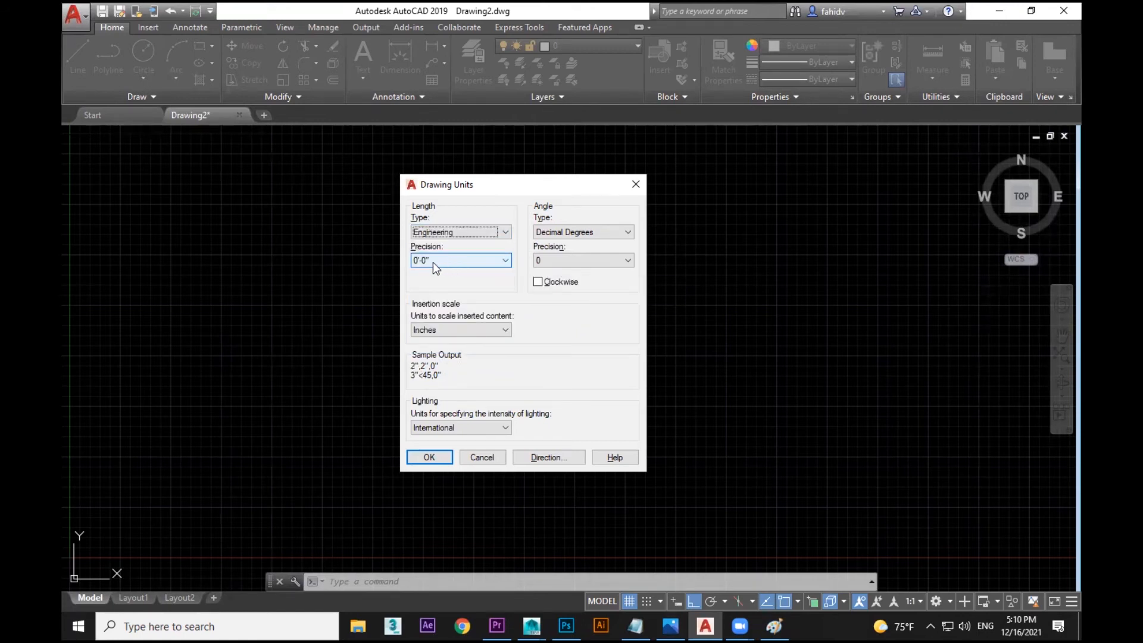
pyautogui.click(458, 231)
pyautogui.click(455, 246)
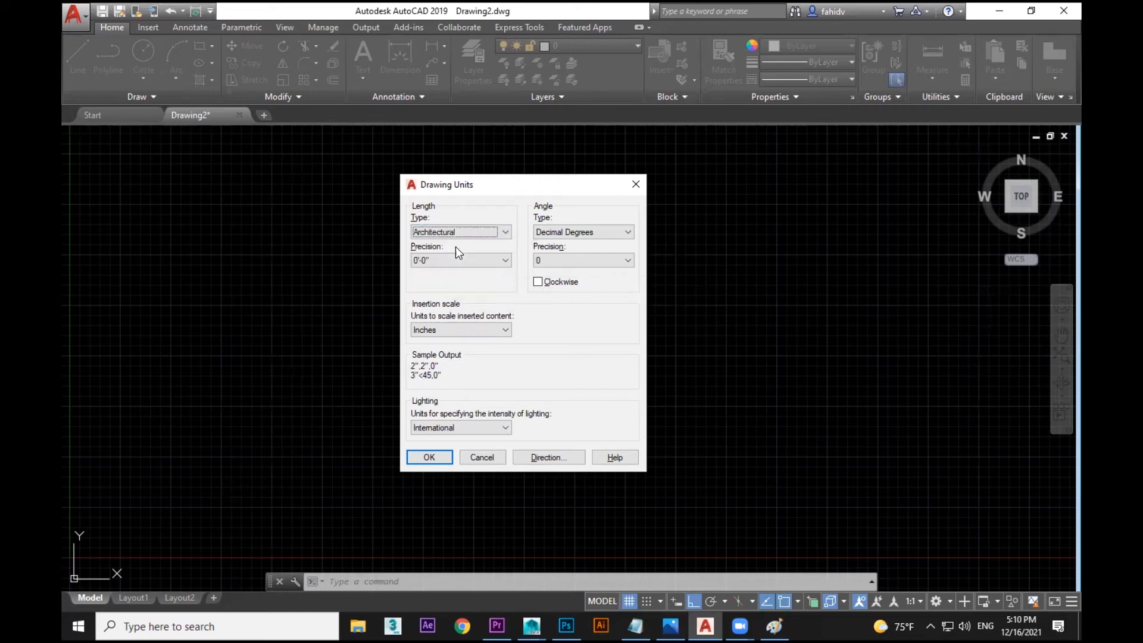
pyautogui.click(451, 264)
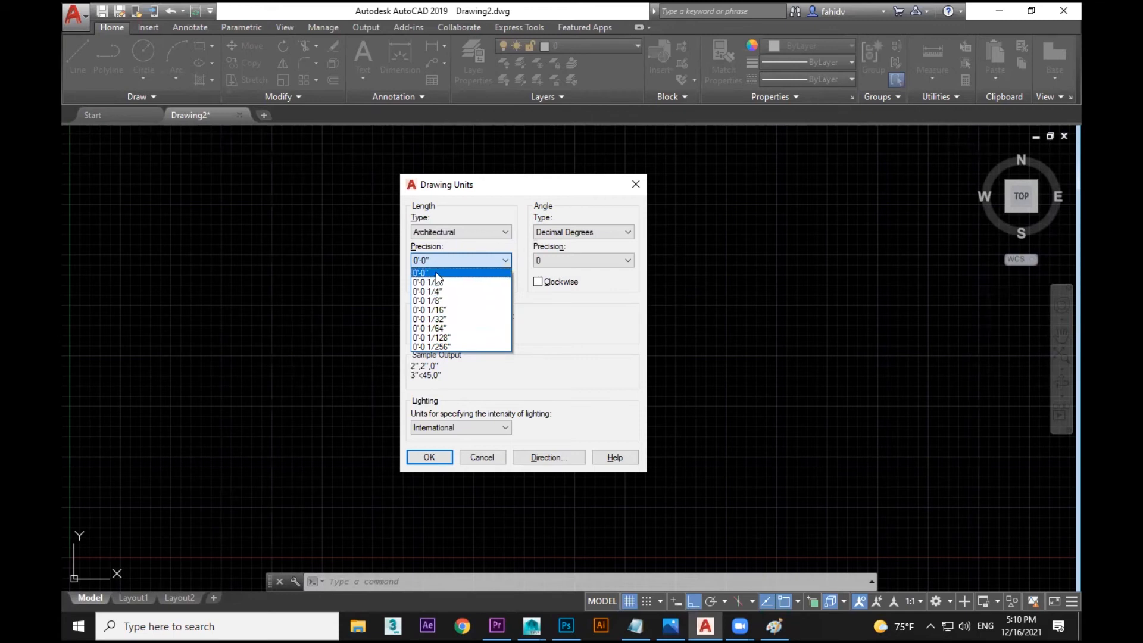
pyautogui.click(435, 272)
# Step: Change the length type to Engineering and review its precision options, leaving 0'-0" selected
pyautogui.click(470, 229)
pyautogui.click(455, 265)
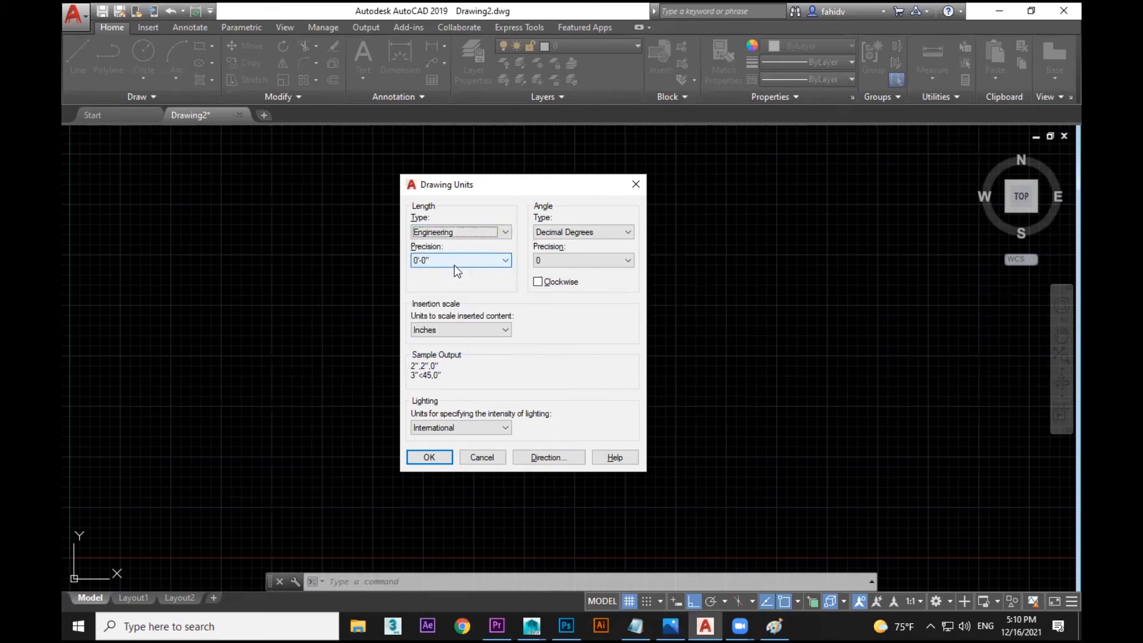
pyautogui.click(455, 265)
pyautogui.click(623, 369)
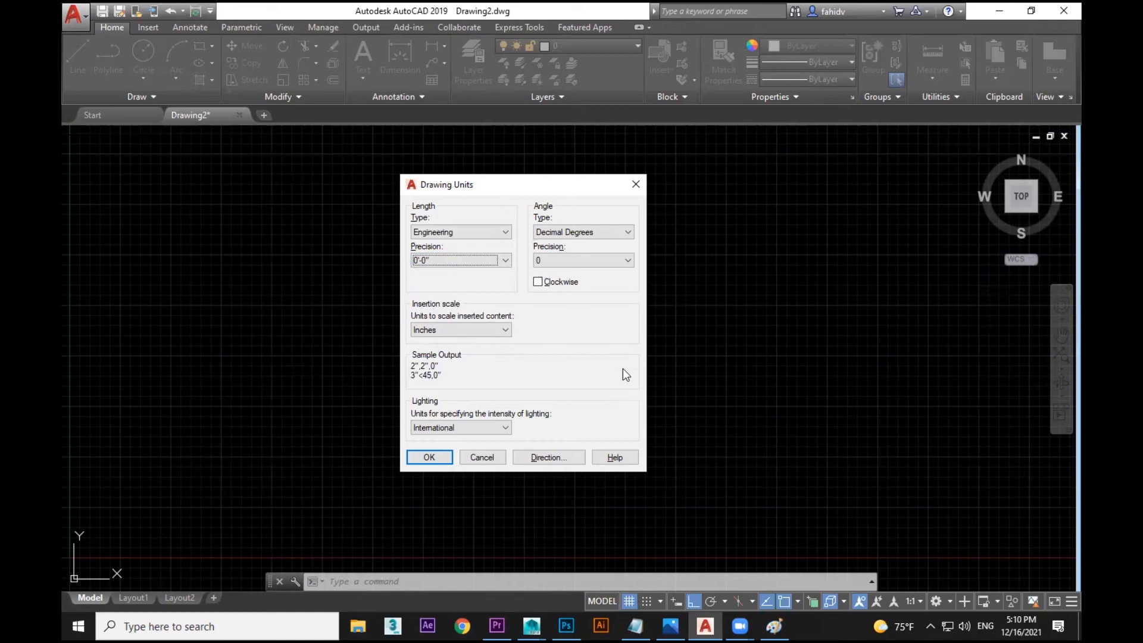
pyautogui.click(450, 262)
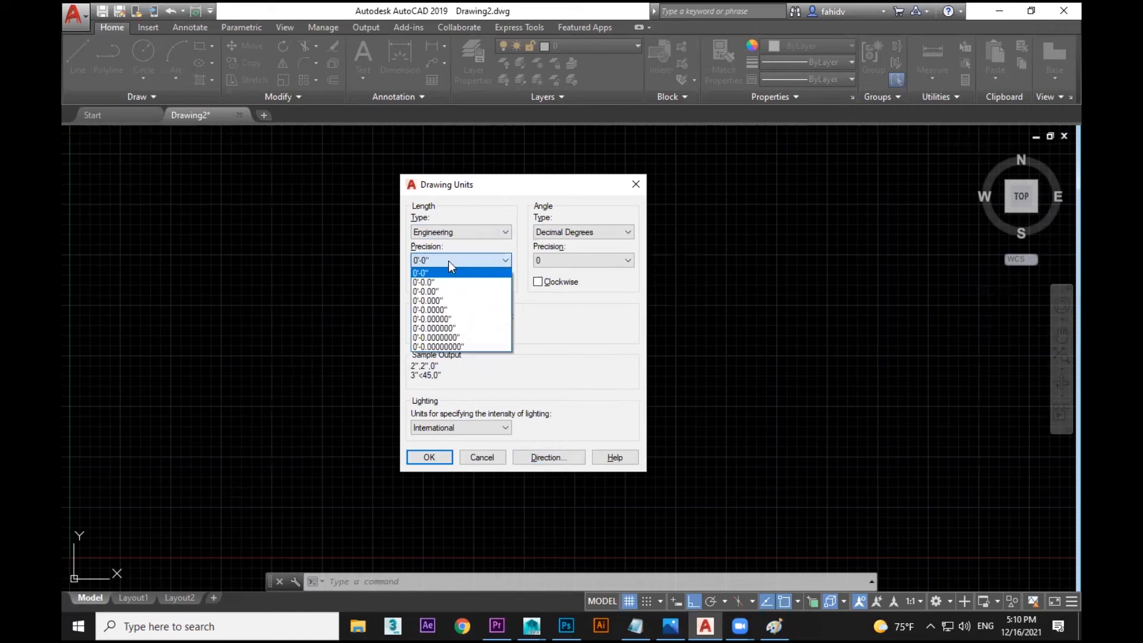
pyautogui.click(448, 260)
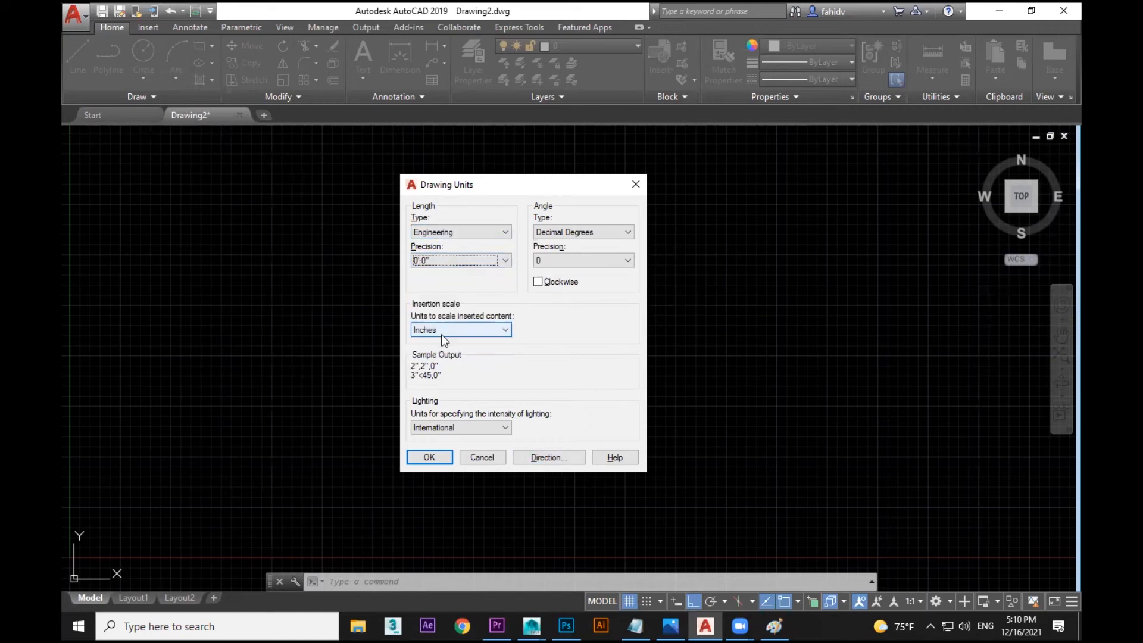
# Step: Try the Fractional and Scientific length types and review the precision options of each
pyautogui.click(465, 231)
pyautogui.click(451, 273)
pyautogui.click(451, 259)
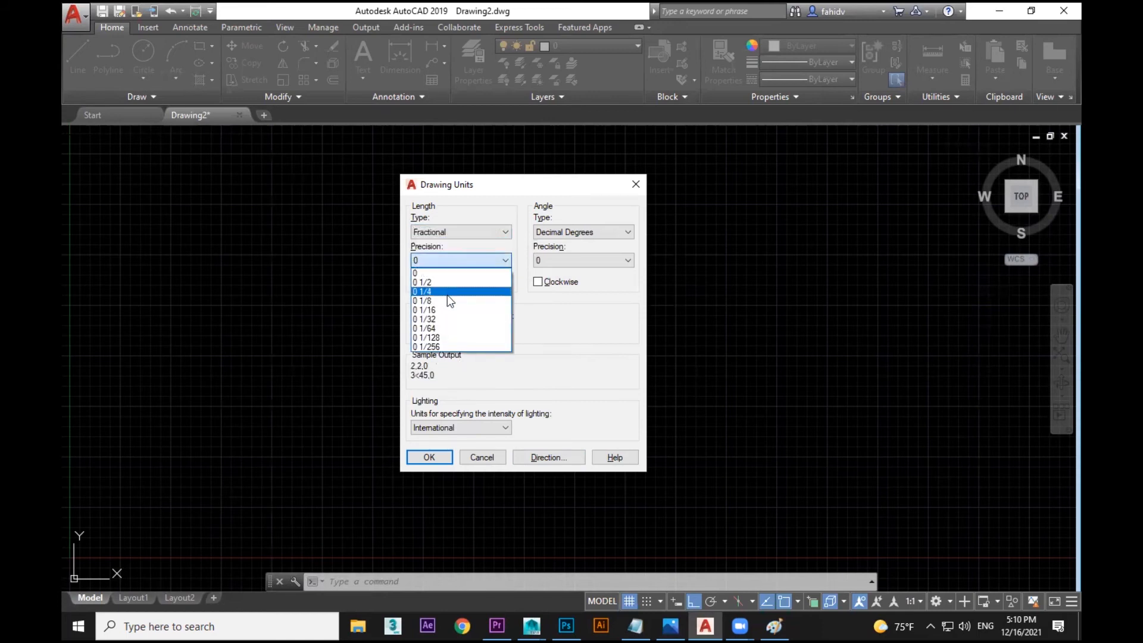
pyautogui.click(474, 261)
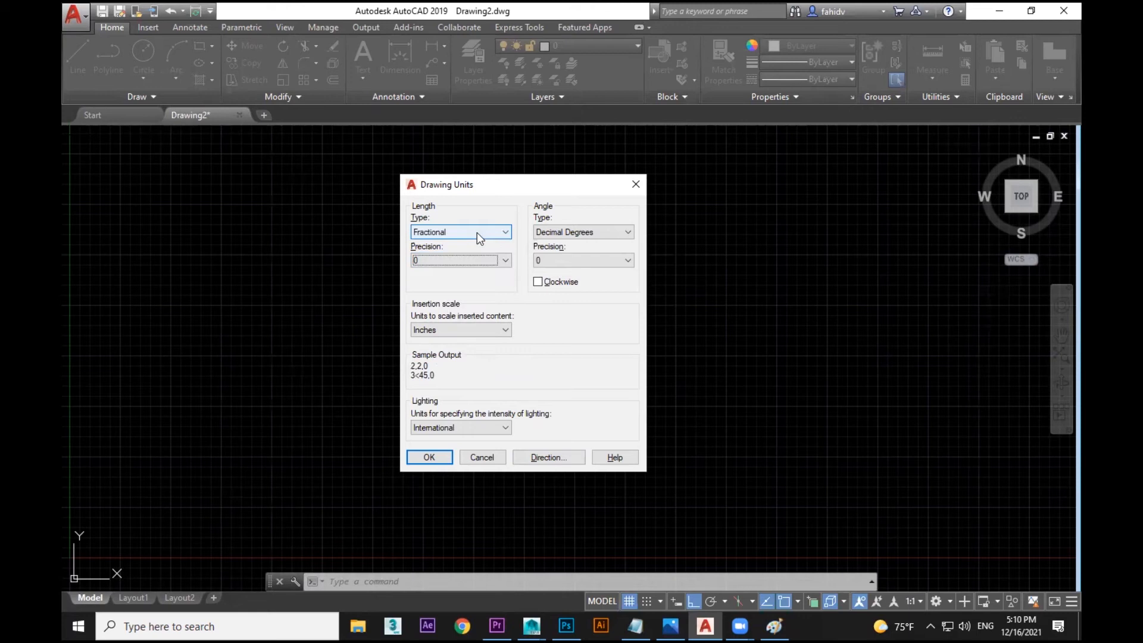
pyautogui.click(477, 232)
pyautogui.click(463, 284)
pyautogui.click(459, 262)
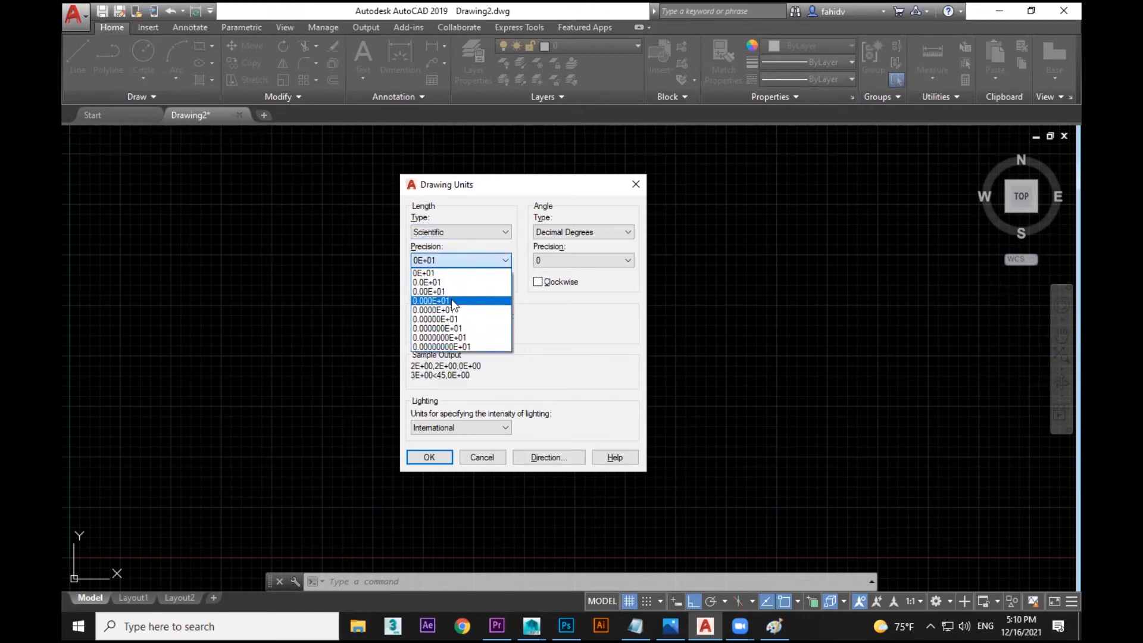
# Step: Set the drawing units to Decimal length with 0.0 precision and Centimeters as the insertion scale, and apply them
pyautogui.click(465, 228)
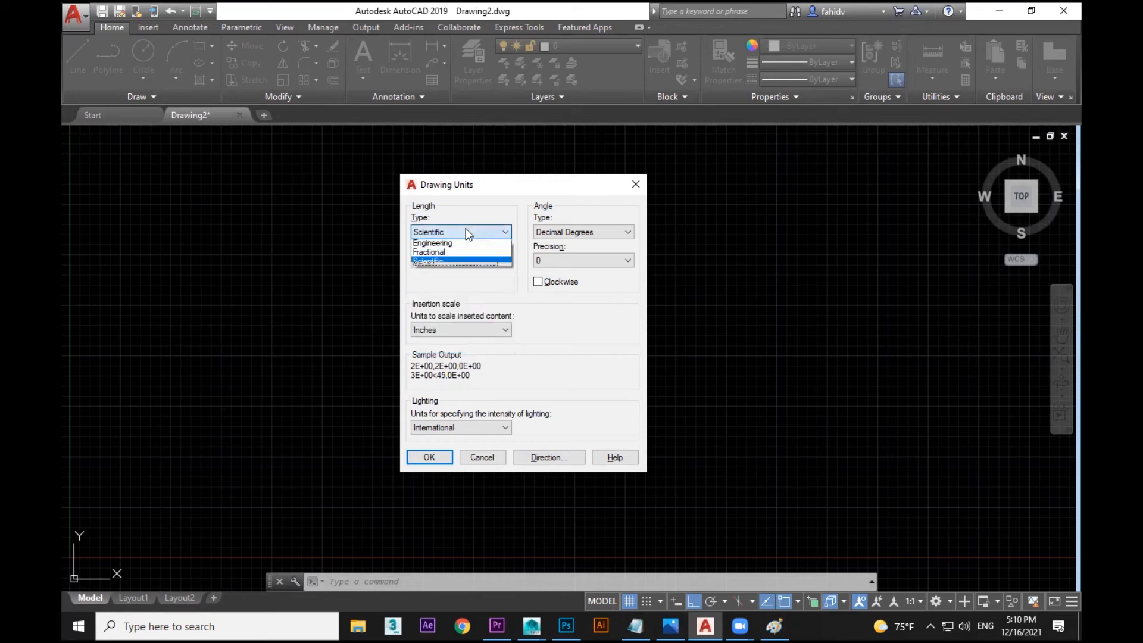
pyautogui.click(463, 254)
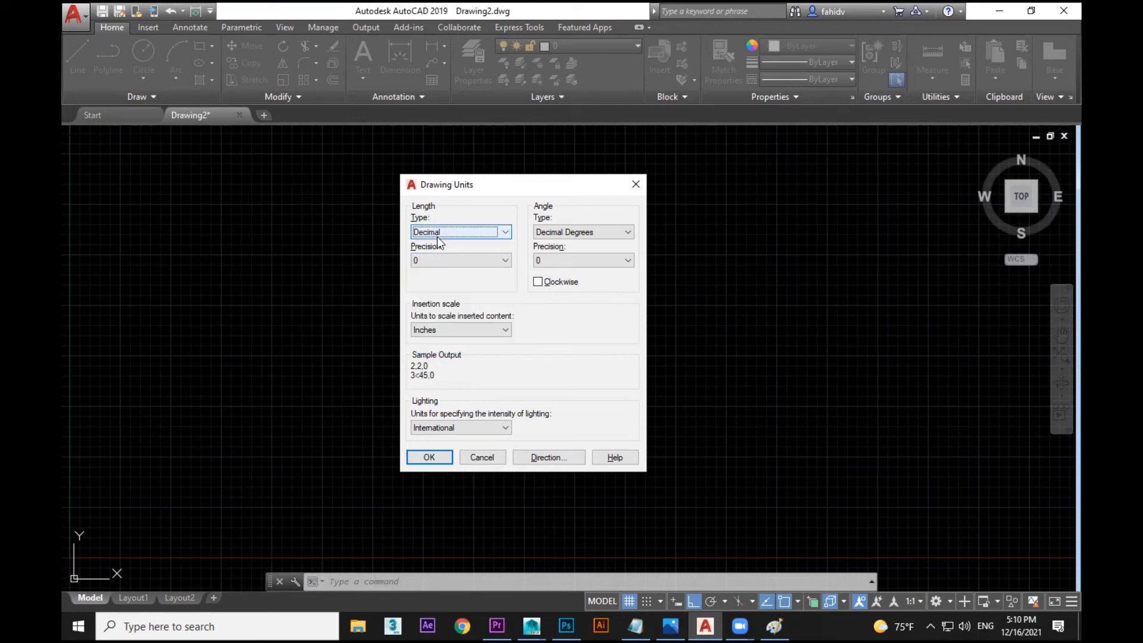
pyautogui.click(458, 260)
pyautogui.click(455, 278)
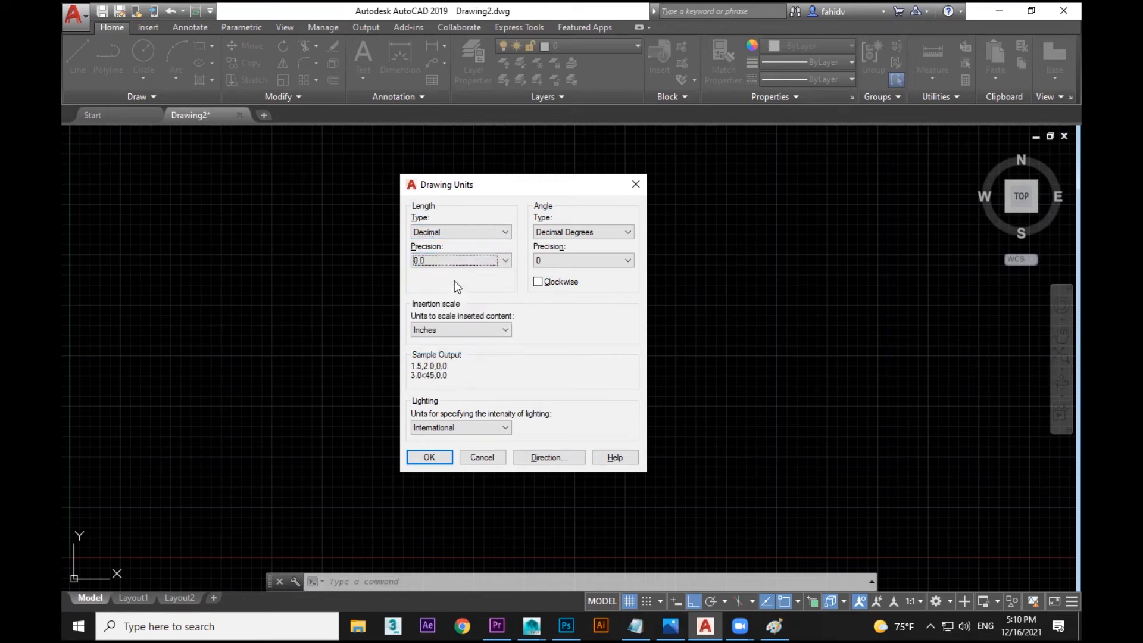
pyautogui.click(447, 329)
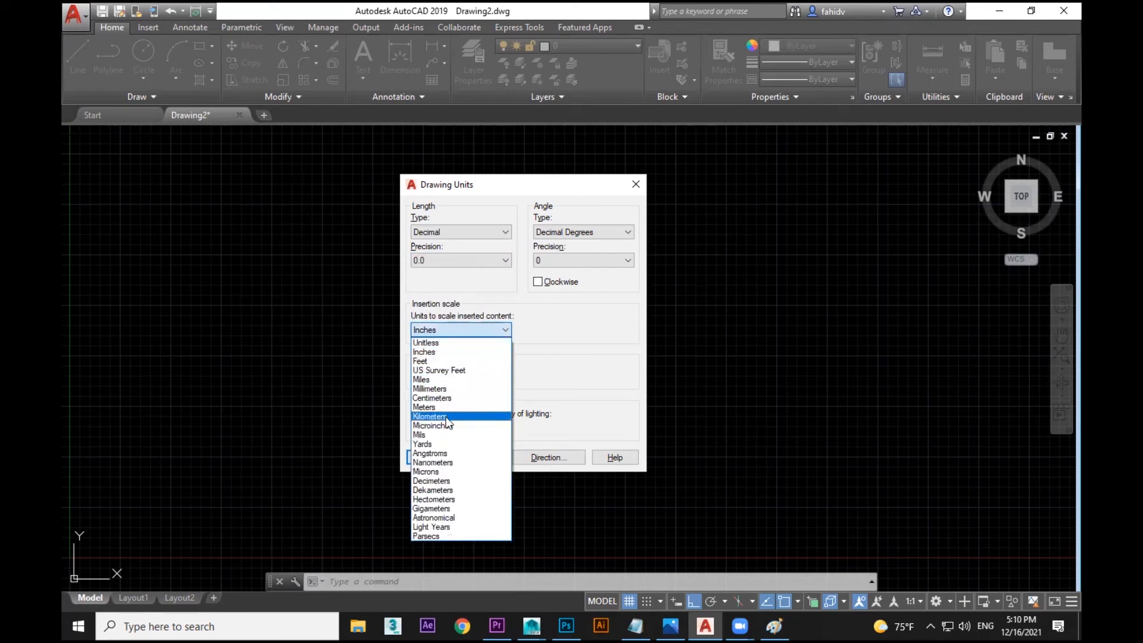
pyautogui.click(450, 397)
pyautogui.click(441, 458)
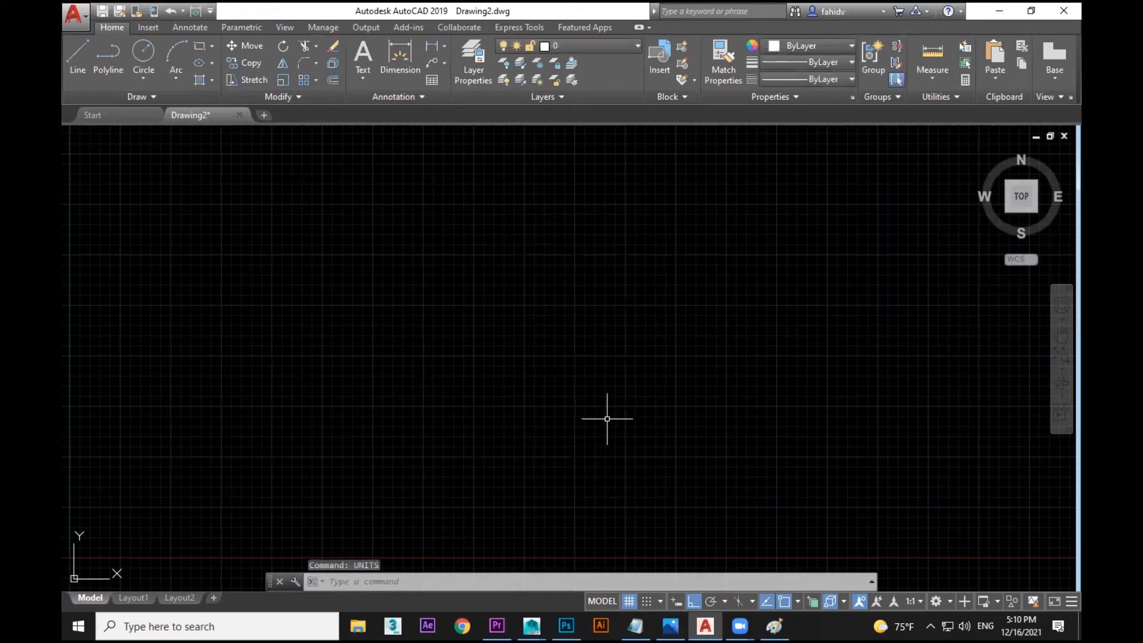
# Step: Draw a horizontal line 20 units long with the Line tool, keeping Ortho mode on
pyautogui.scroll(3, 492, 293)
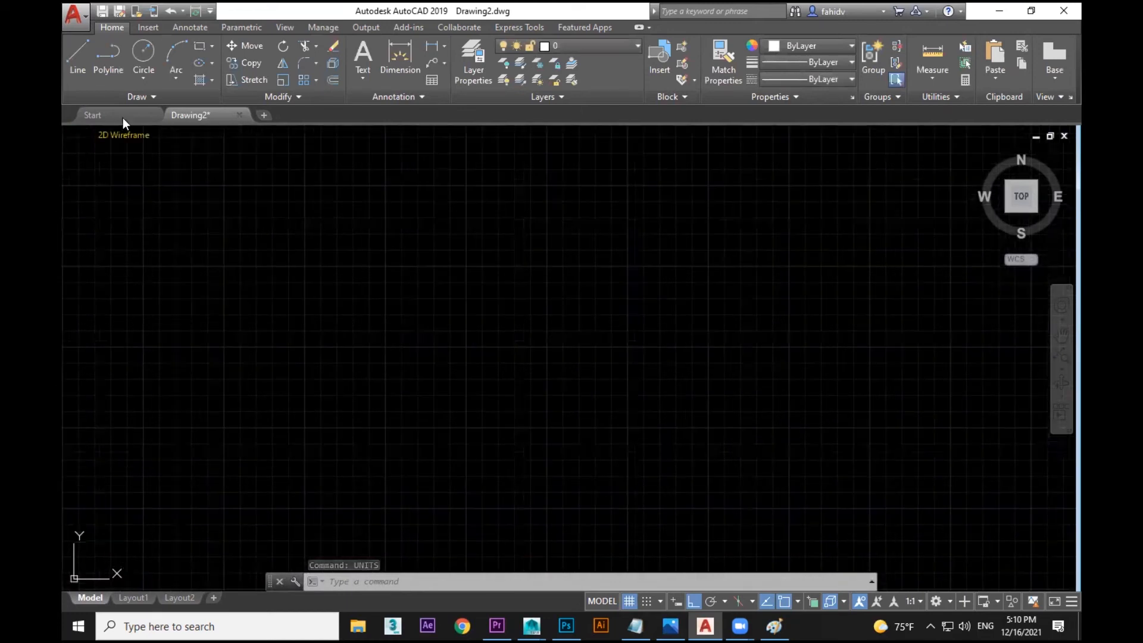
pyautogui.click(76, 59)
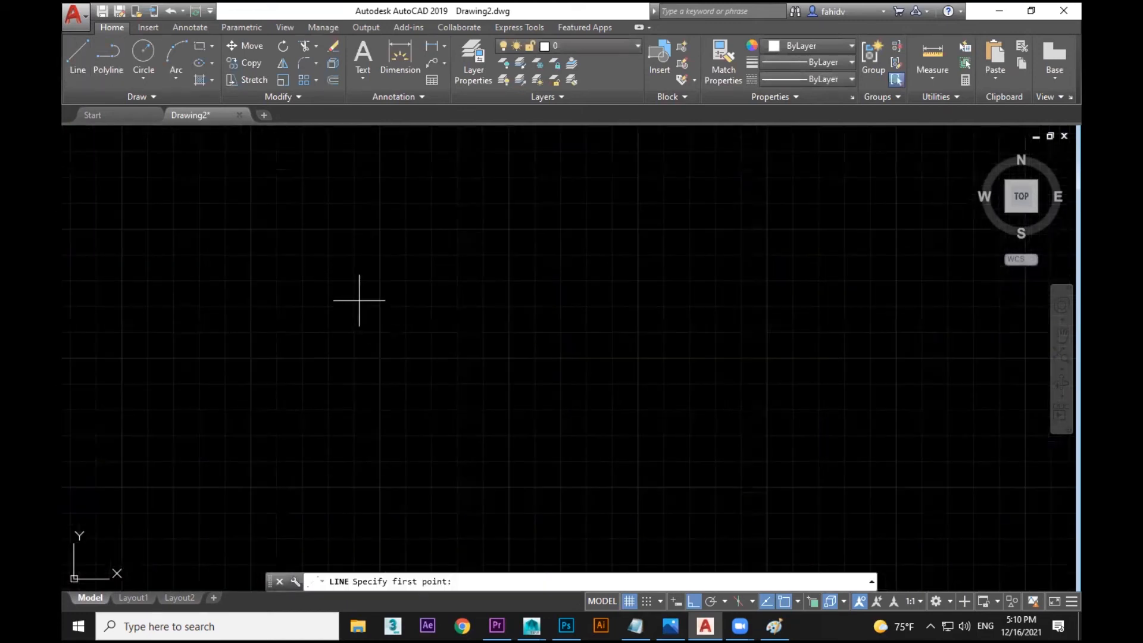
pyautogui.click(694, 602)
pyautogui.click(694, 601)
pyautogui.click(390, 317)
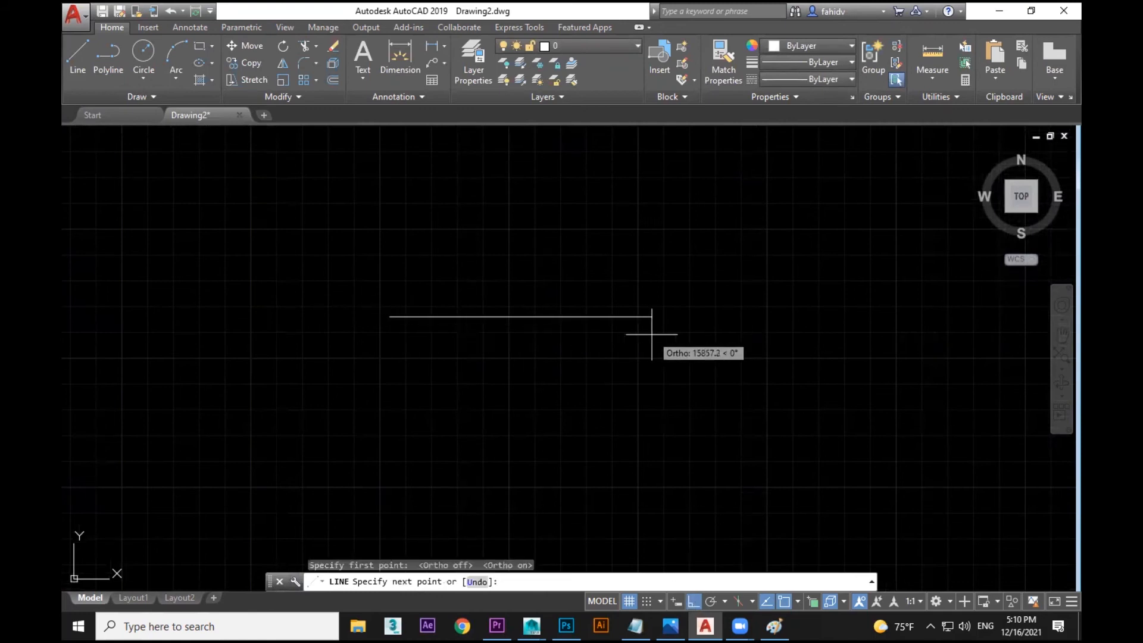
pyautogui.write('2')
pyautogui.press('Return')
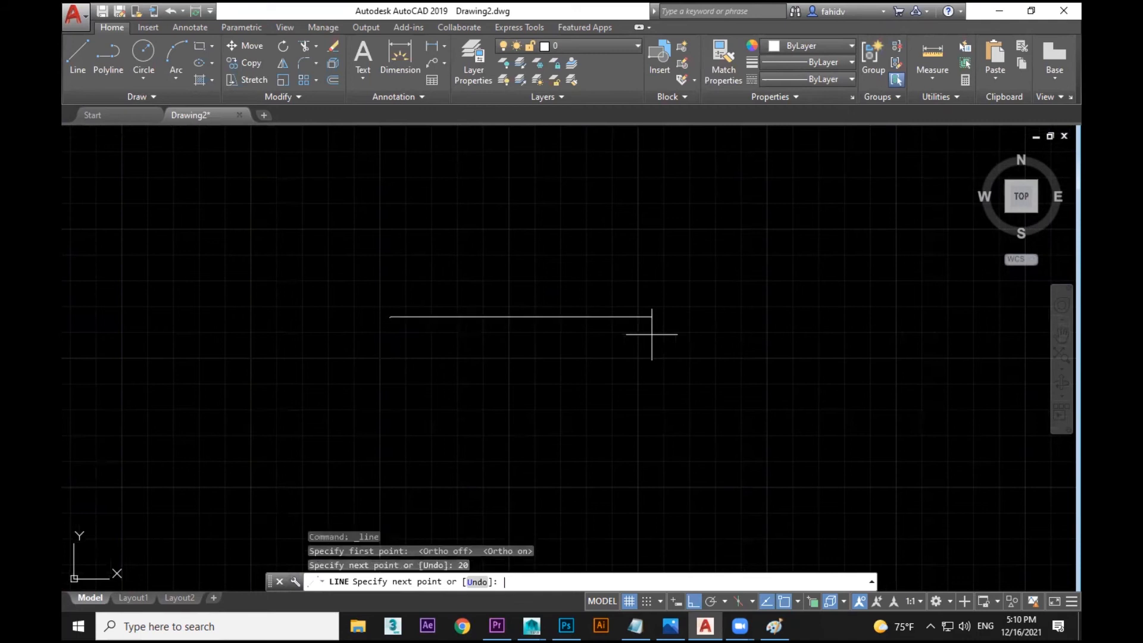
pyautogui.press('Return')
# Step: Dimension the horizontal line between its two endpoints with the Dimension tool, placing the dimension just above the line
pyautogui.scroll(-4, 389, 324)
pyautogui.scroll(5, 386, 321)
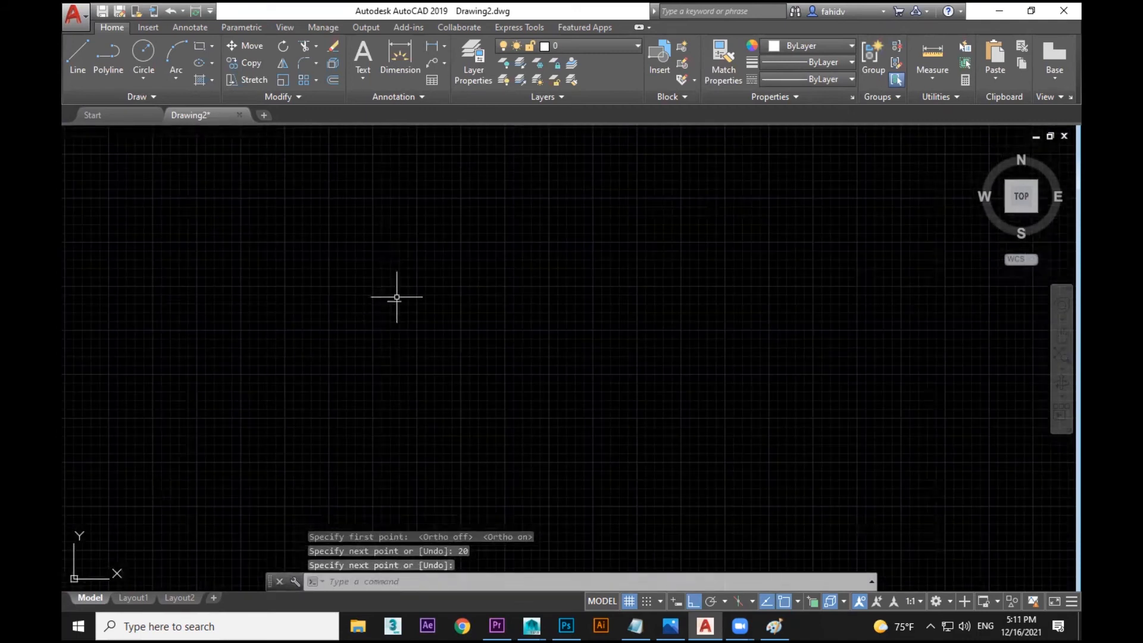
pyautogui.scroll(2, 385, 324)
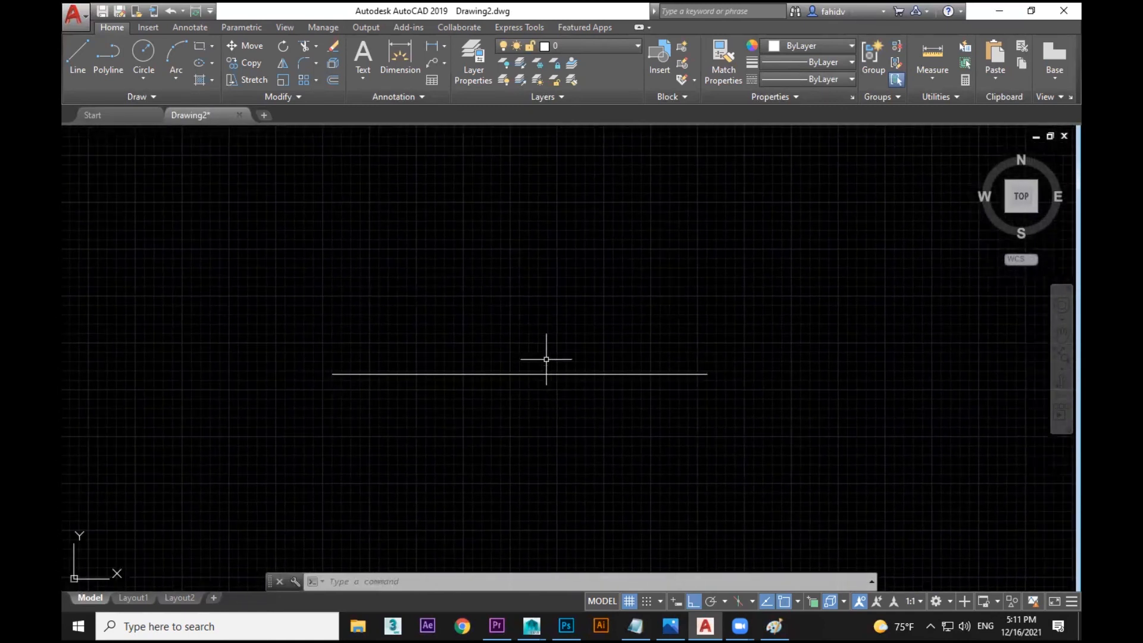
pyautogui.moveTo(548, 357); pyautogui.dragTo(482, 354, button='middle')
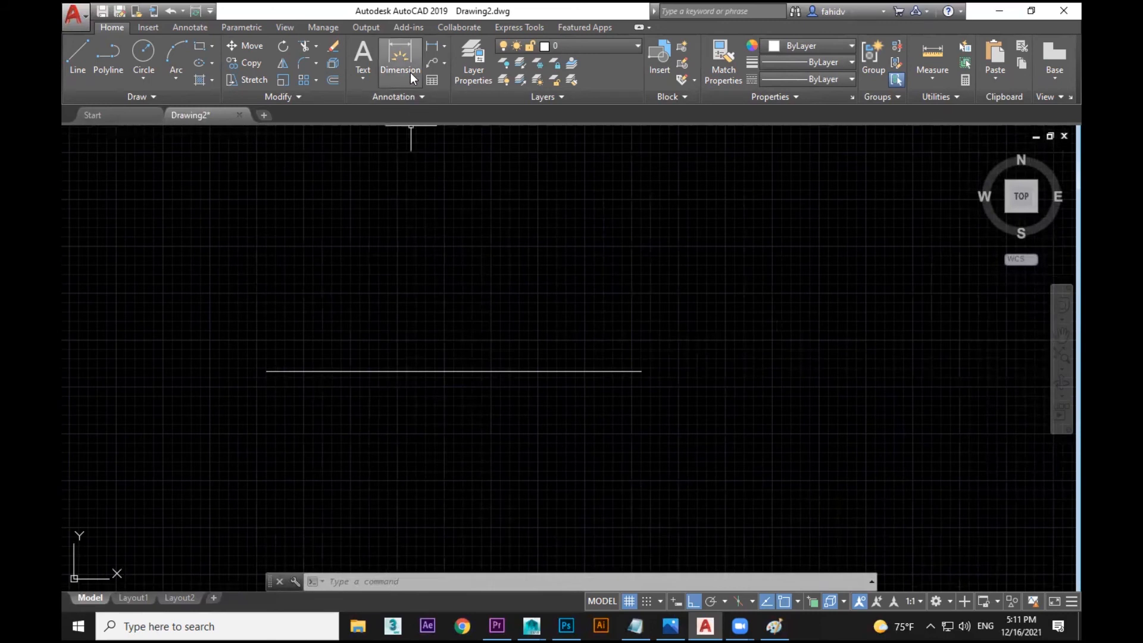
pyautogui.click(405, 52)
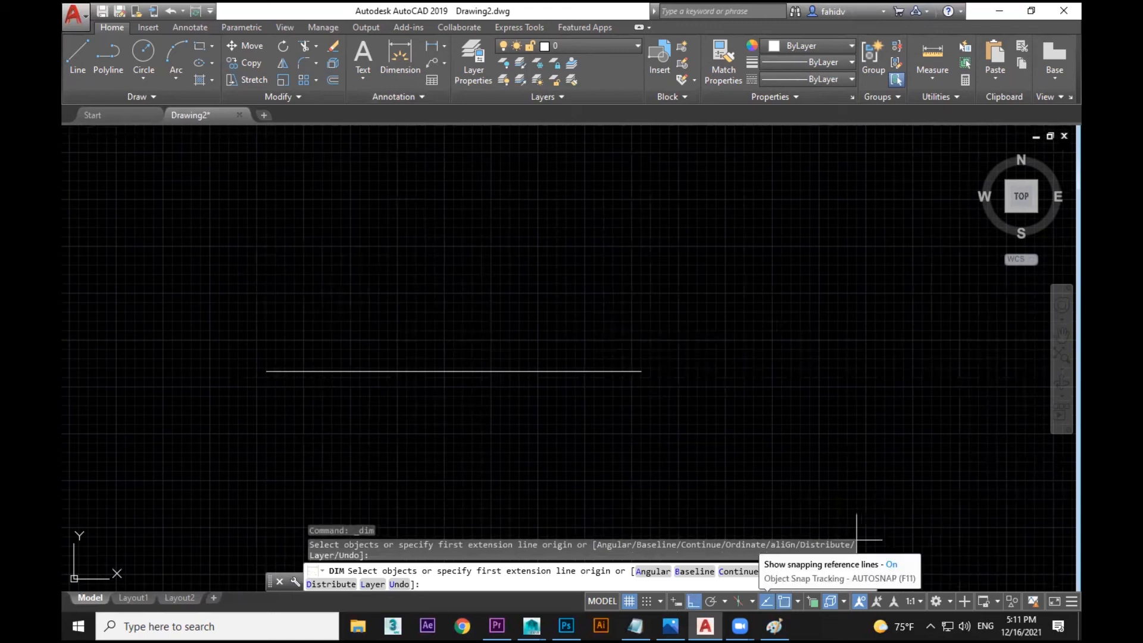
pyautogui.click(267, 371)
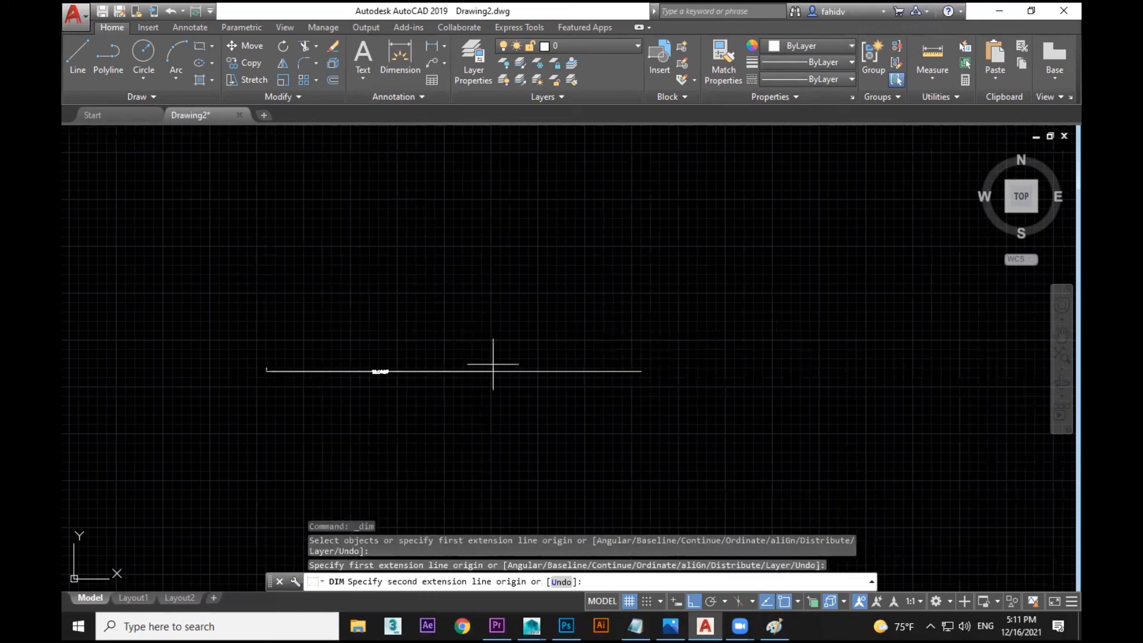
pyautogui.click(641, 372)
pyautogui.click(543, 332)
pyautogui.scroll(4, 543, 331)
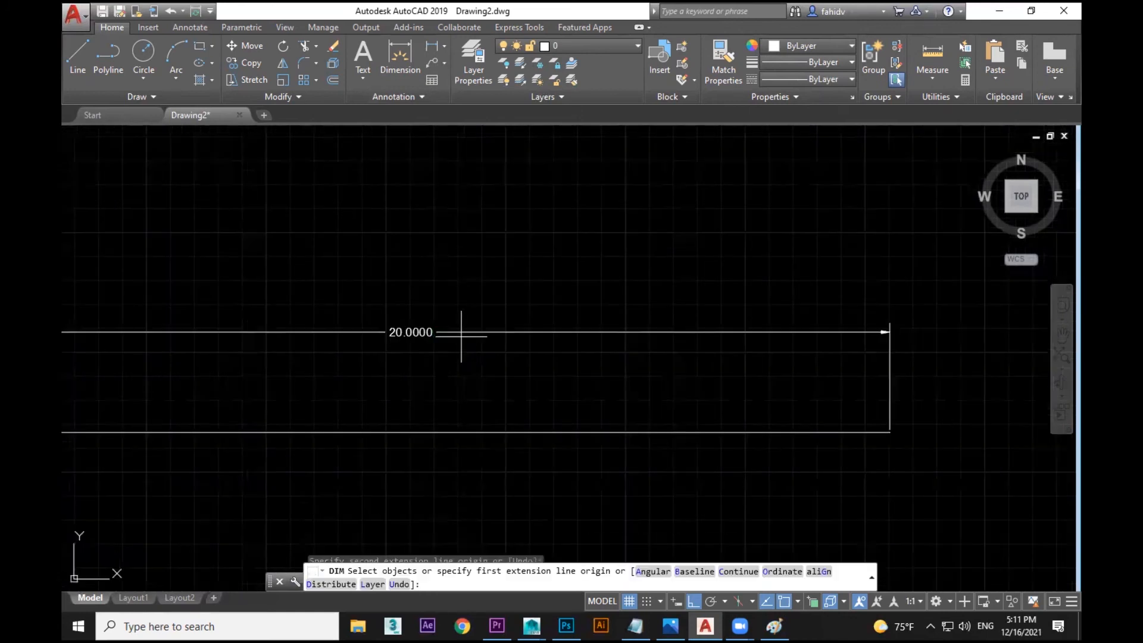
pyautogui.scroll(-2, 542, 285)
pyautogui.scroll(2, 542, 286)
pyautogui.moveTo(543, 286); pyautogui.dragTo(633, 291, button='middle')
pyautogui.press('Escape')
pyautogui.press('Escape')
pyautogui.press('Escape')
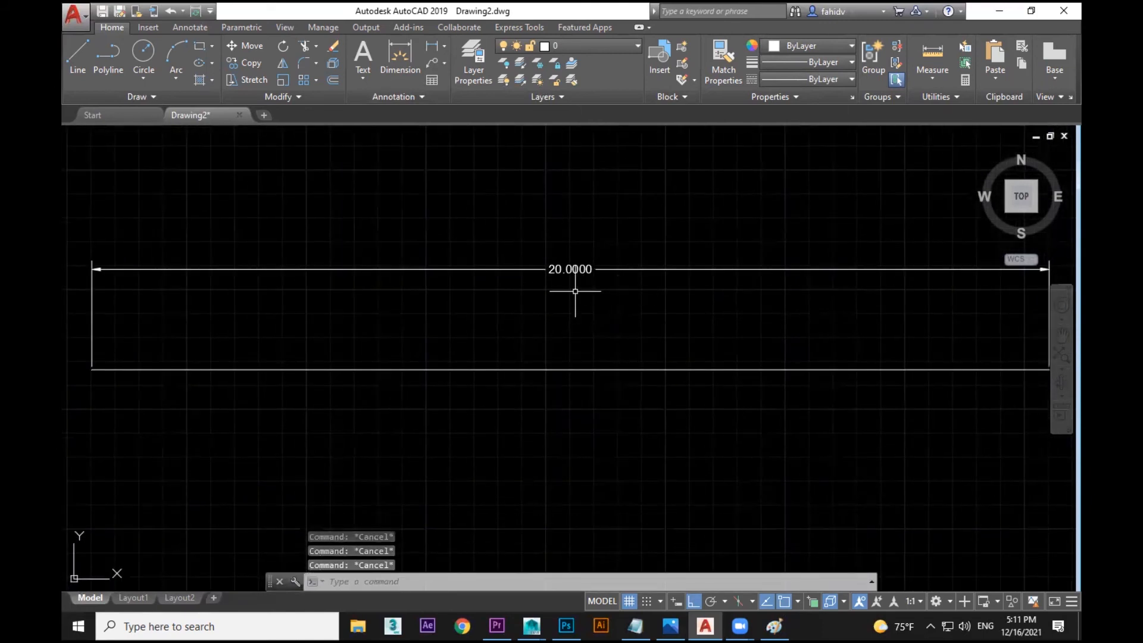
# Step: Check the length type and precision in the Drawing Units settings with the UNITS command, then cancel without changes
pyautogui.write('units')
pyautogui.press('Return')
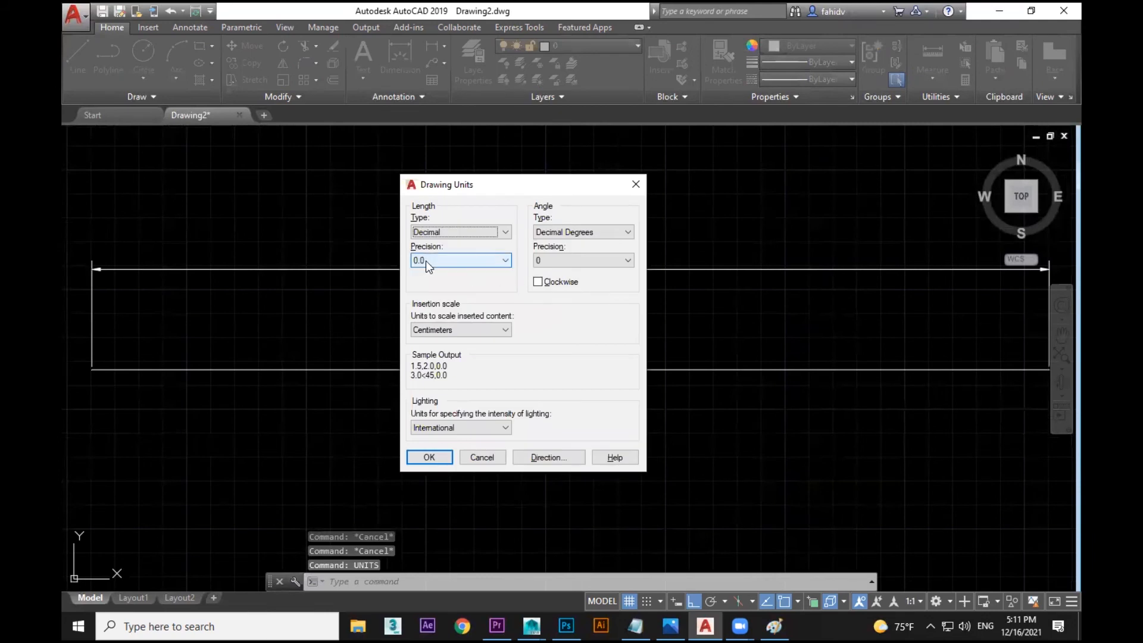
pyautogui.click(482, 457)
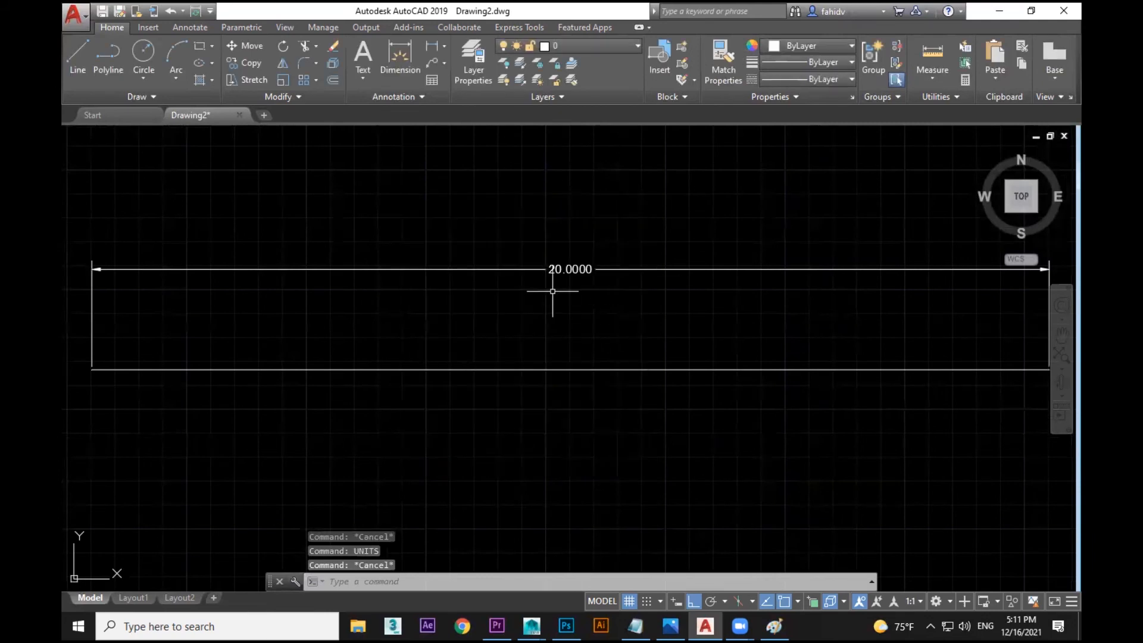
# Step: Erase the dimension above the horizontal line, keeping the line itself
pyautogui.press('Escape')
pyautogui.click(670, 239)
pyautogui.click(531, 292)
pyautogui.press('Delete')
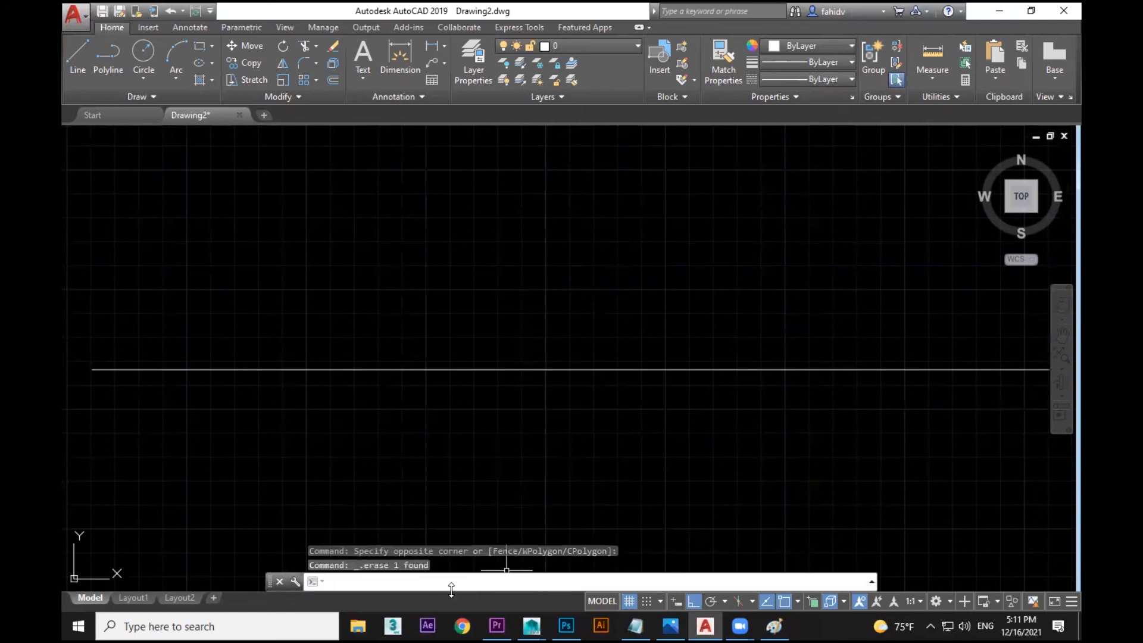
# Step: Recheck the Drawing Units precision and view the Dimension Style Manager, closing both without changes
pyautogui.press('Return')
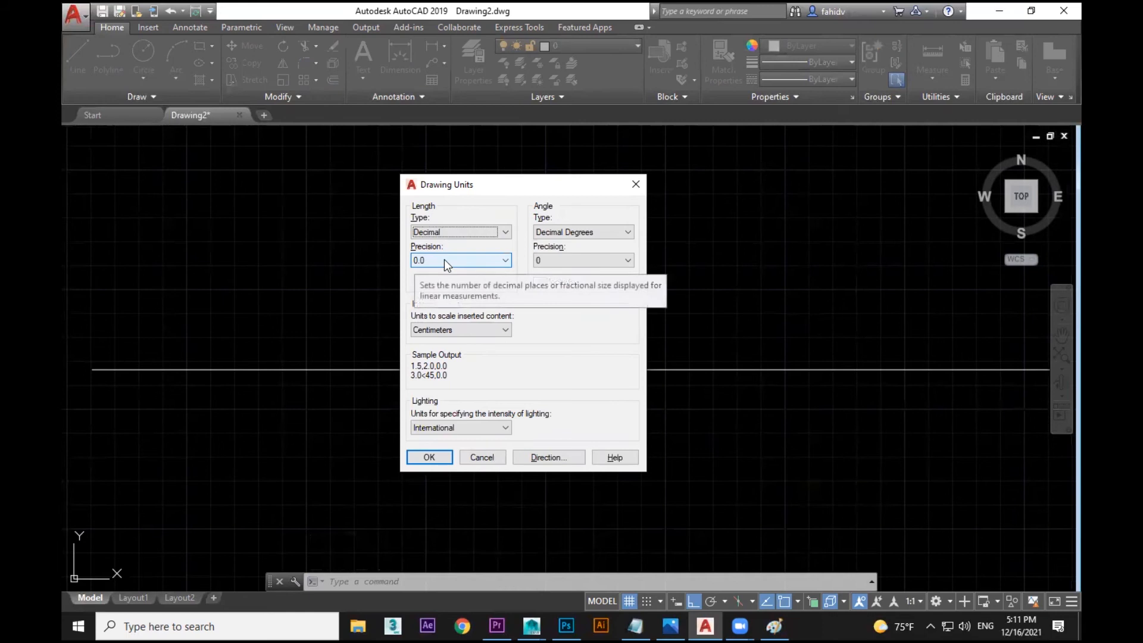
pyautogui.click(488, 458)
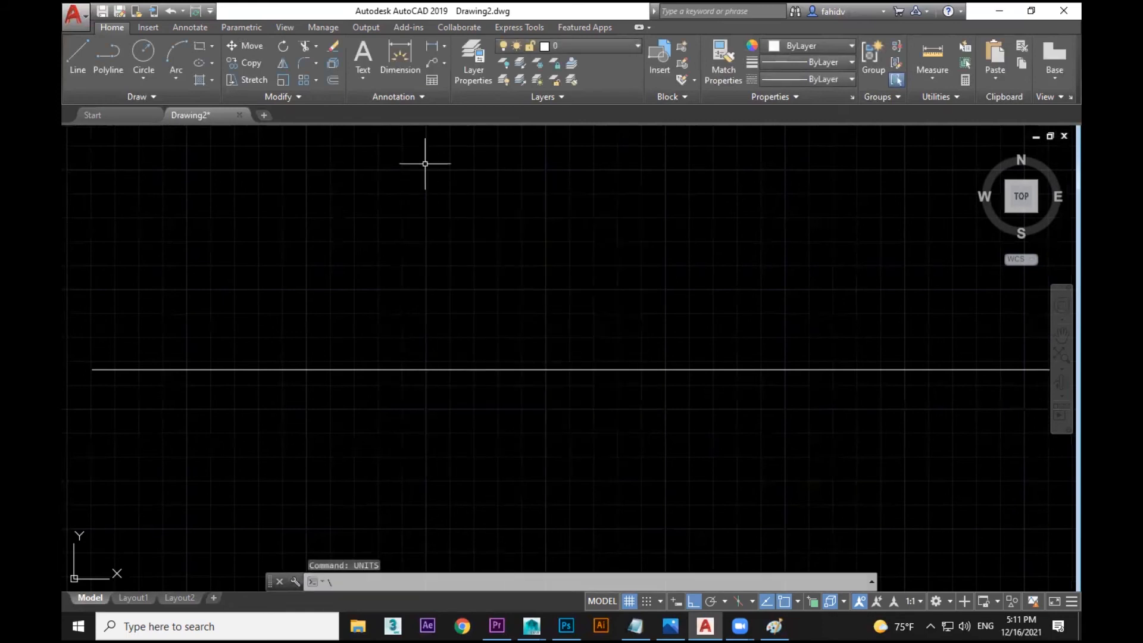
pyautogui.click(419, 97)
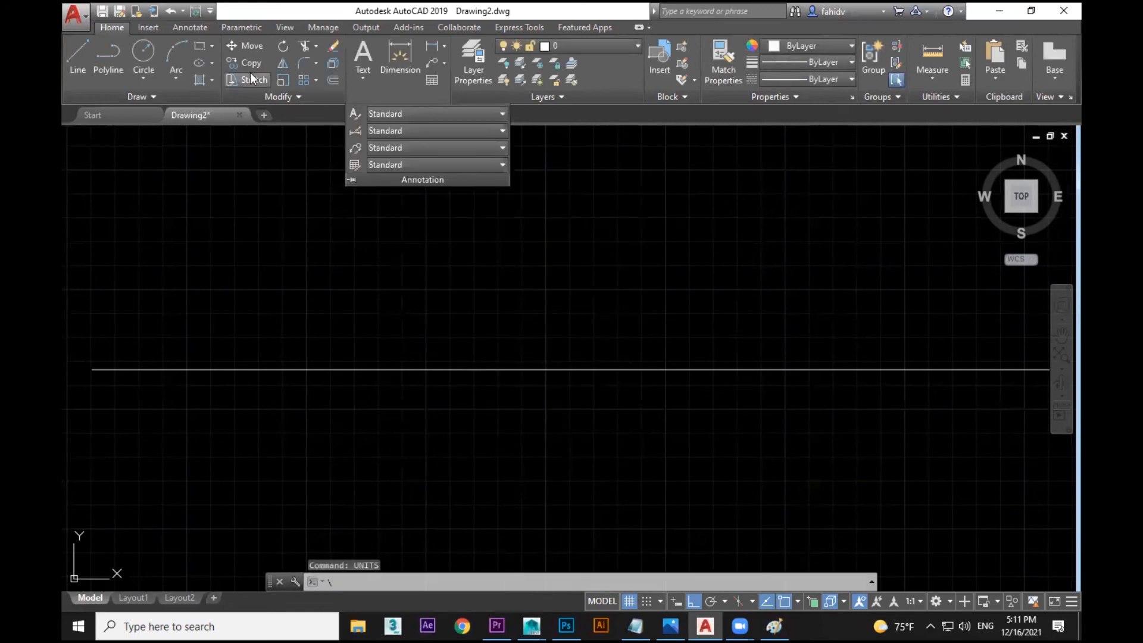
pyautogui.click(187, 29)
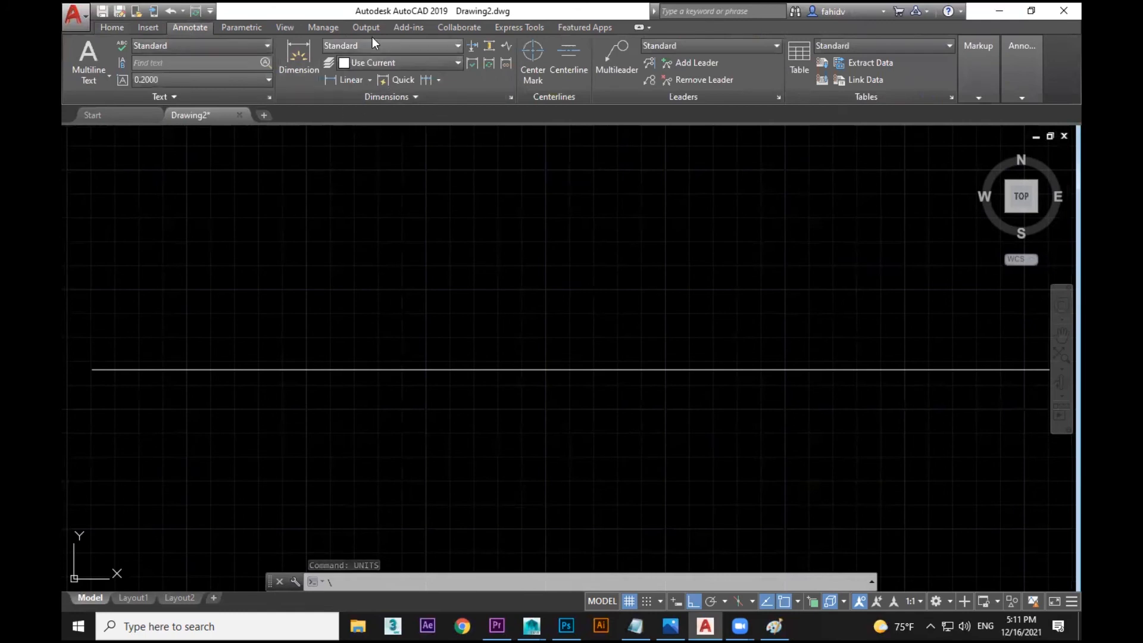
pyautogui.click(510, 98)
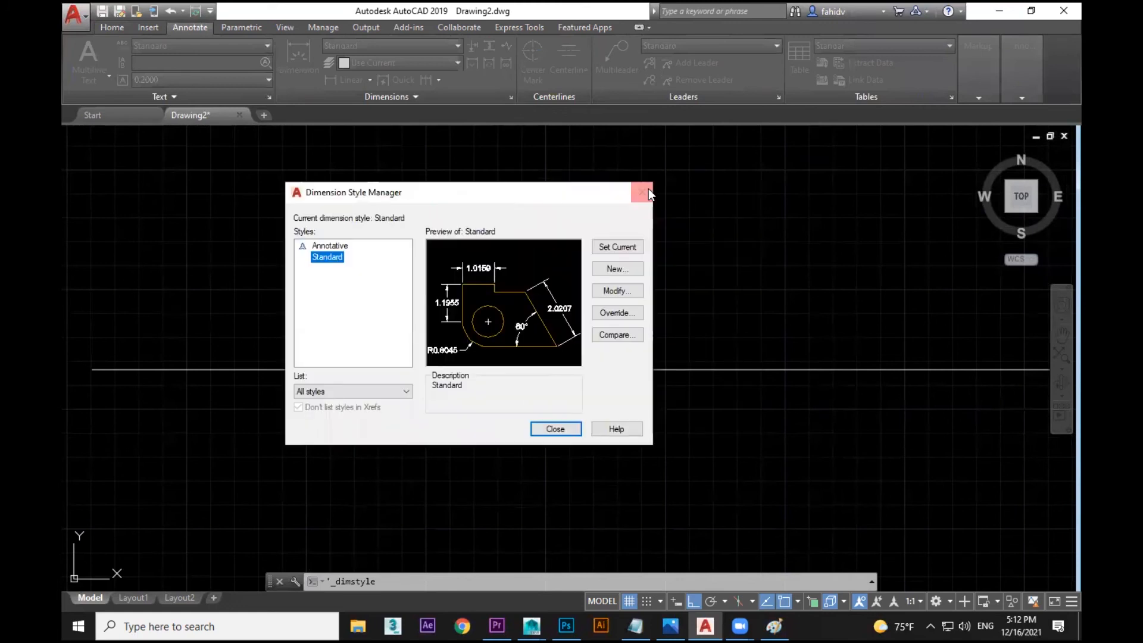
pyautogui.click(641, 191)
pyautogui.click(116, 28)
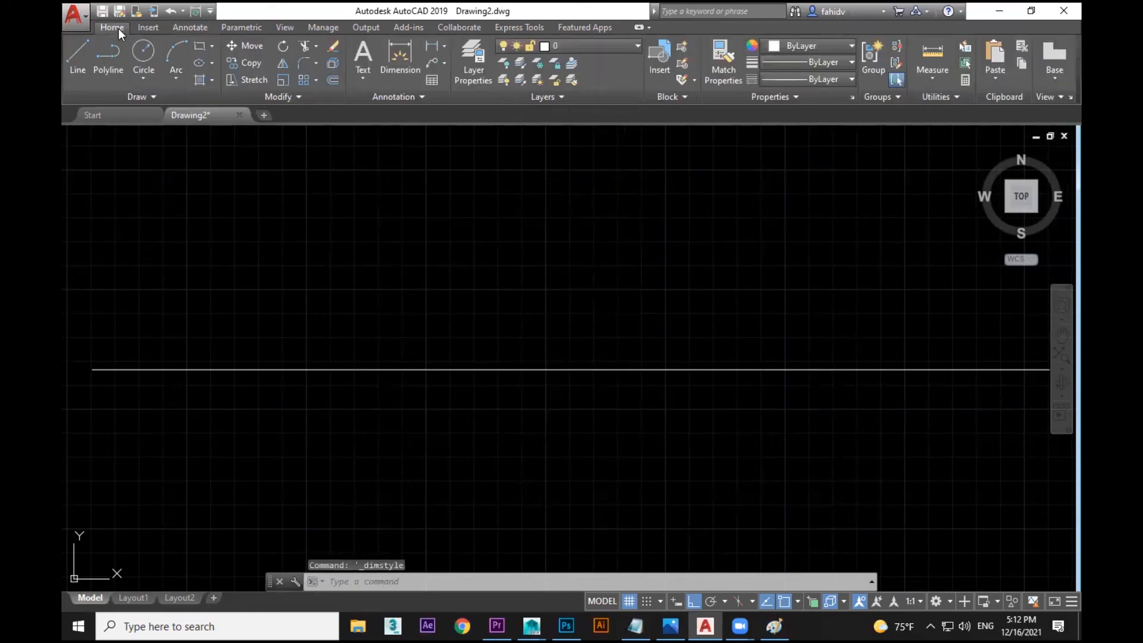
# Step: View the Dimension Style Manager through the D command, close it, and revisit the dimension annotation tools
pyautogui.click(375, 581)
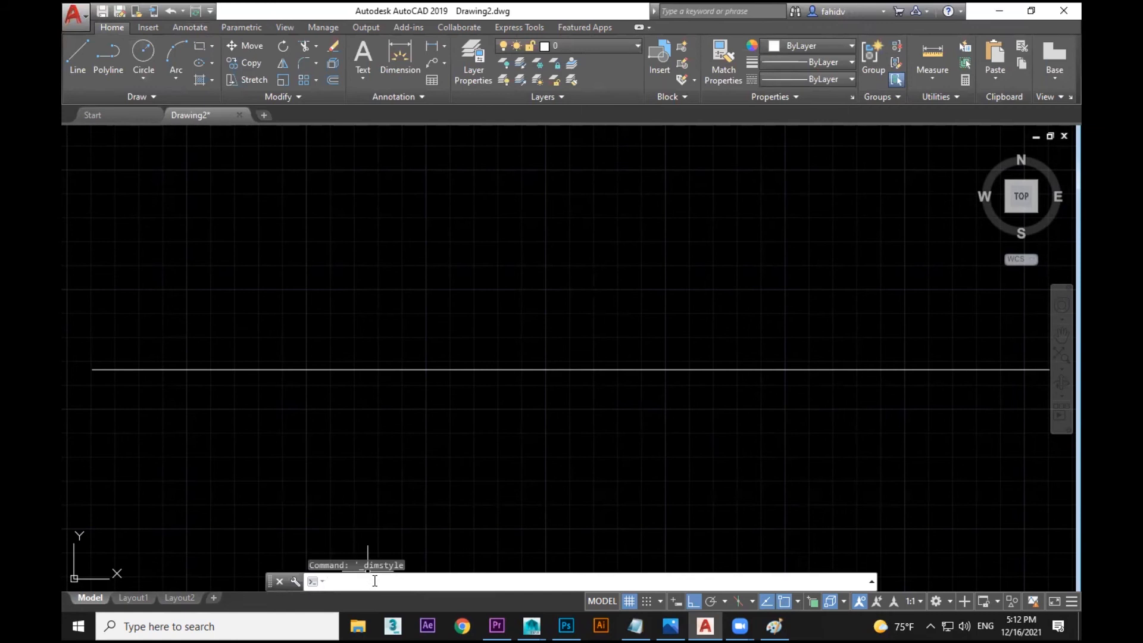
pyautogui.press('Return')
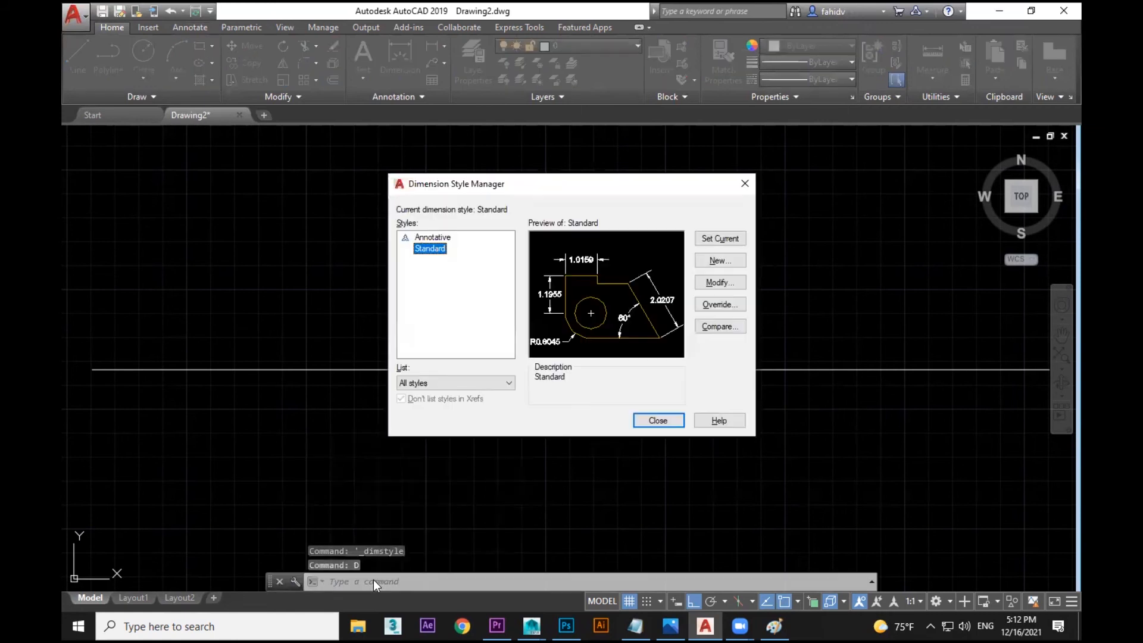
pyautogui.moveTo(624, 191); pyautogui.dragTo(650, 224)
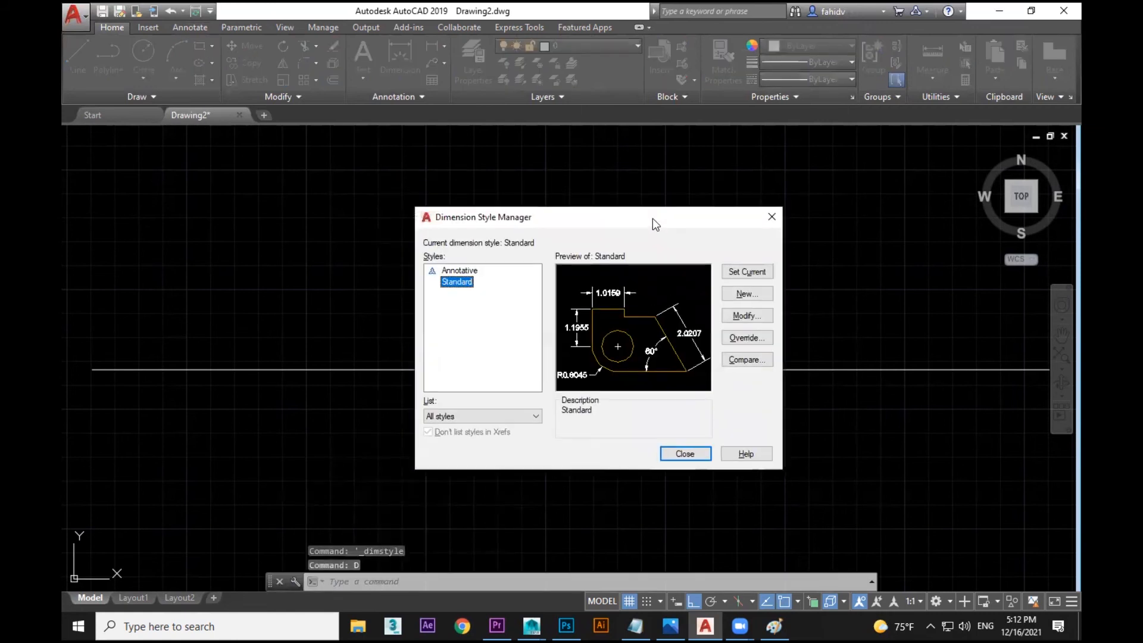
pyautogui.click(772, 218)
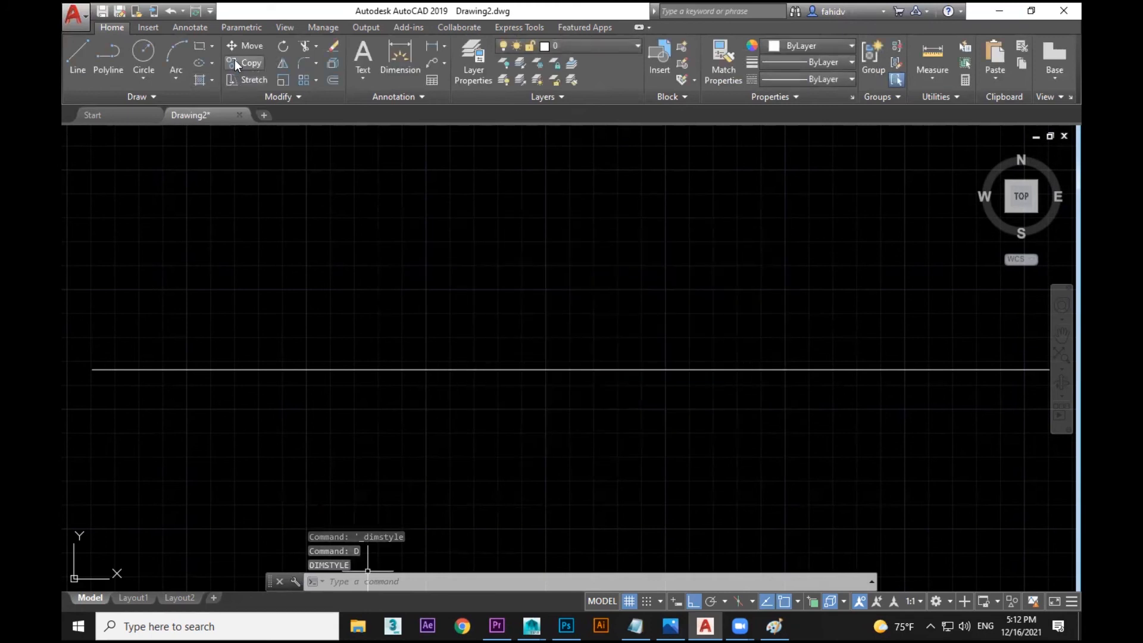
pyautogui.click(188, 29)
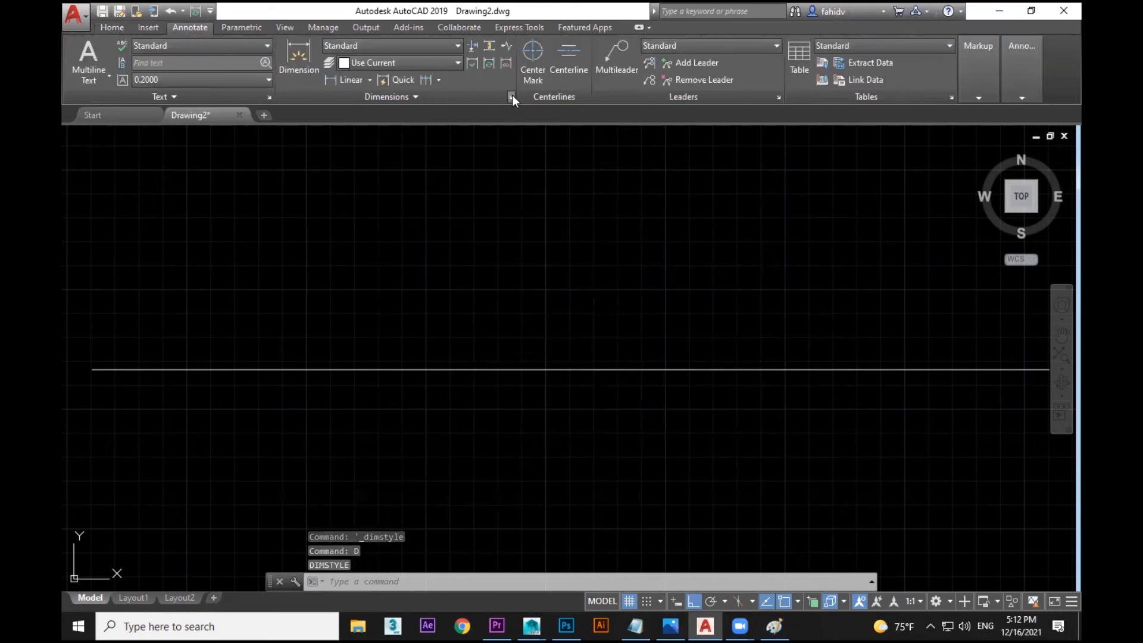
pyautogui.click(112, 28)
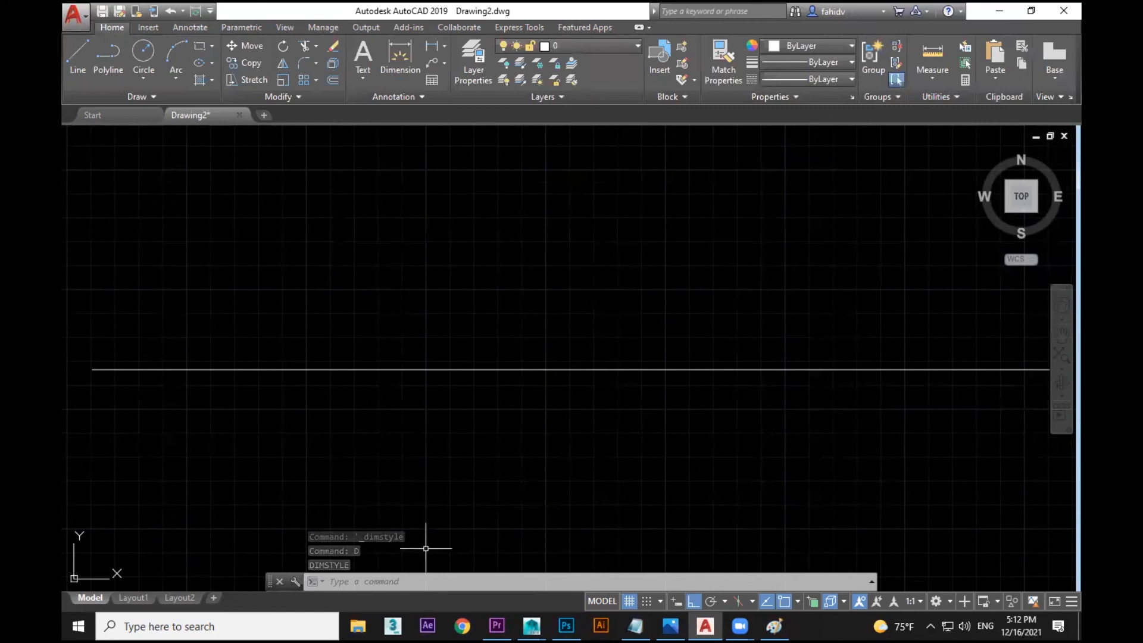
# Step: Open the Dimension Style Manager with the D command and place its window over the middle of the drawing
pyautogui.click(418, 587)
pyautogui.write('d')
pyautogui.press('Return')
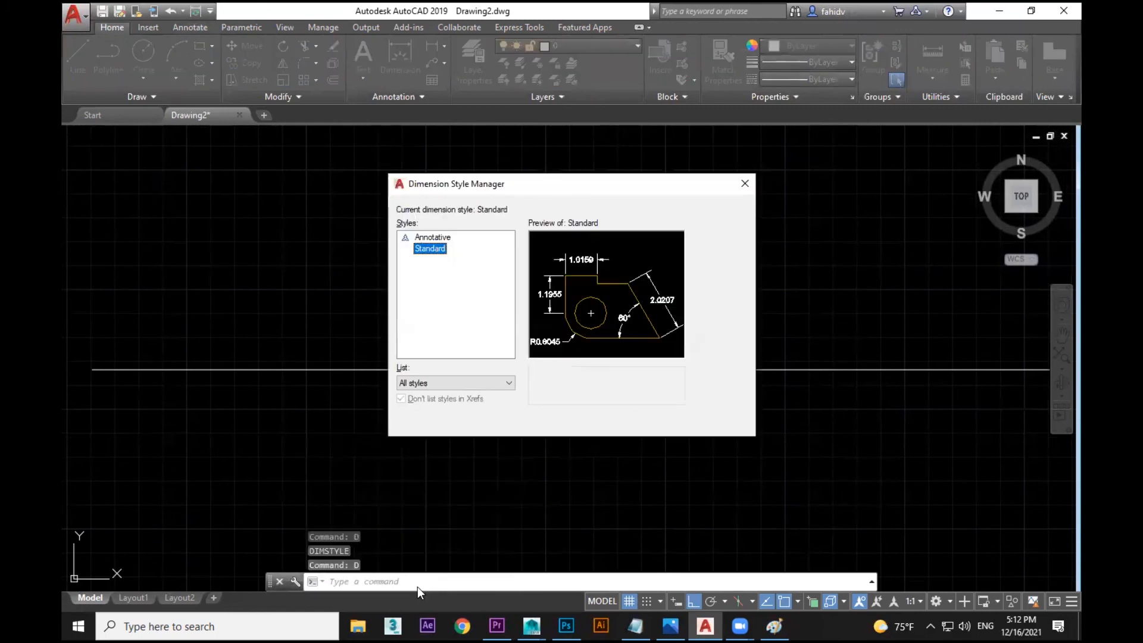
pyautogui.moveTo(589, 187); pyautogui.dragTo(526, 216)
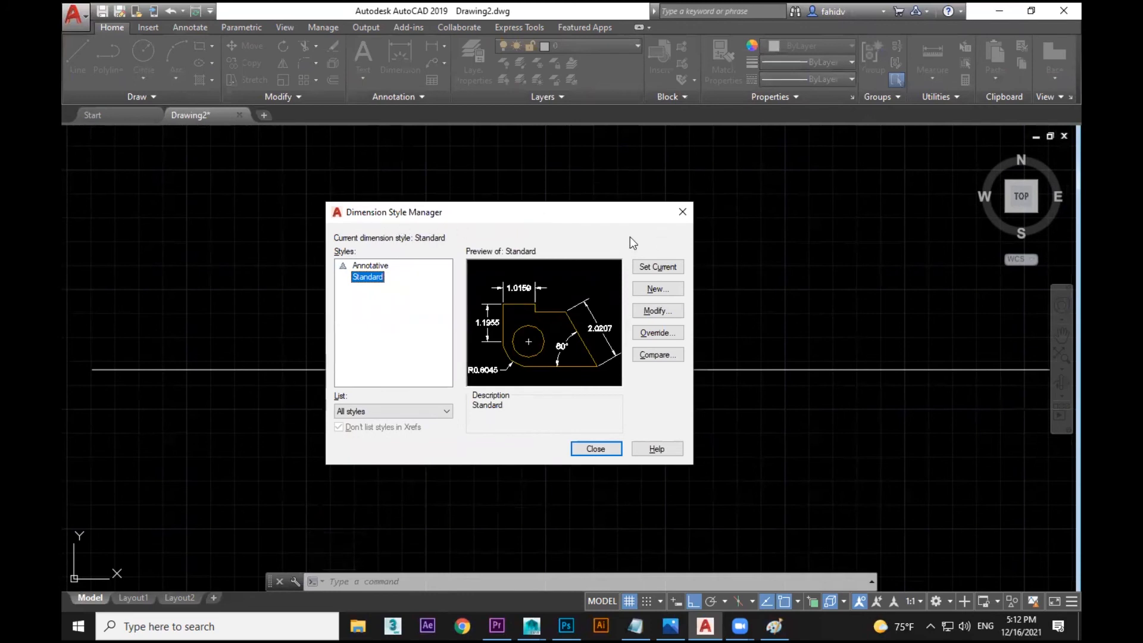
pyautogui.moveTo(564, 212); pyautogui.dragTo(604, 213)
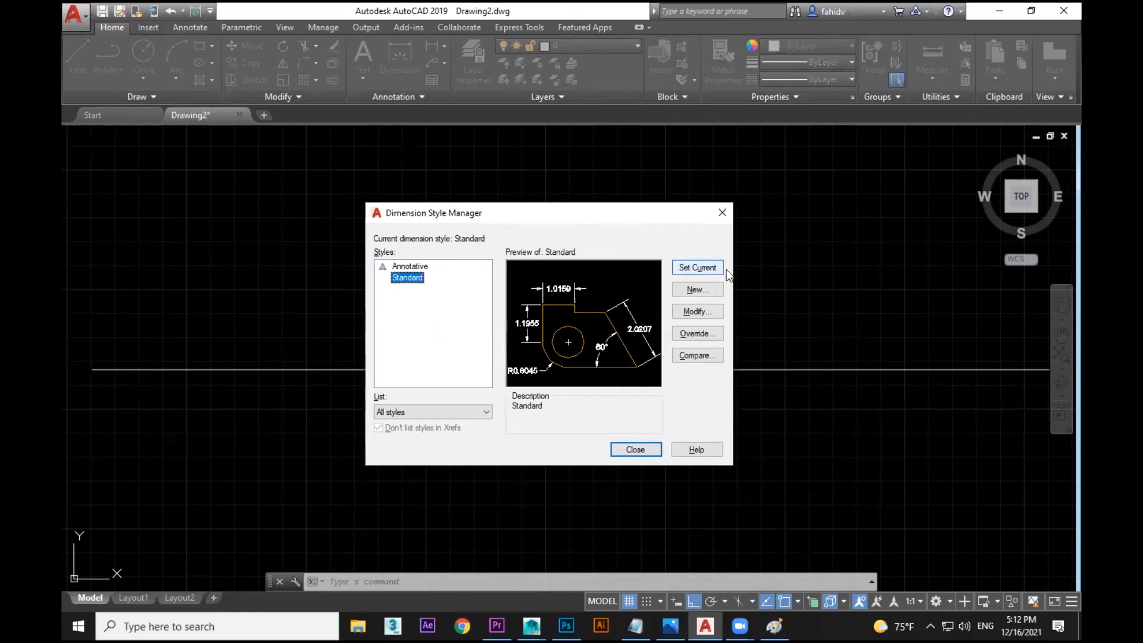
# Step: Modify the Standard dimension style's primary units to Decimal format with 0.0 precision for linear dimensions
pyautogui.click(697, 311)
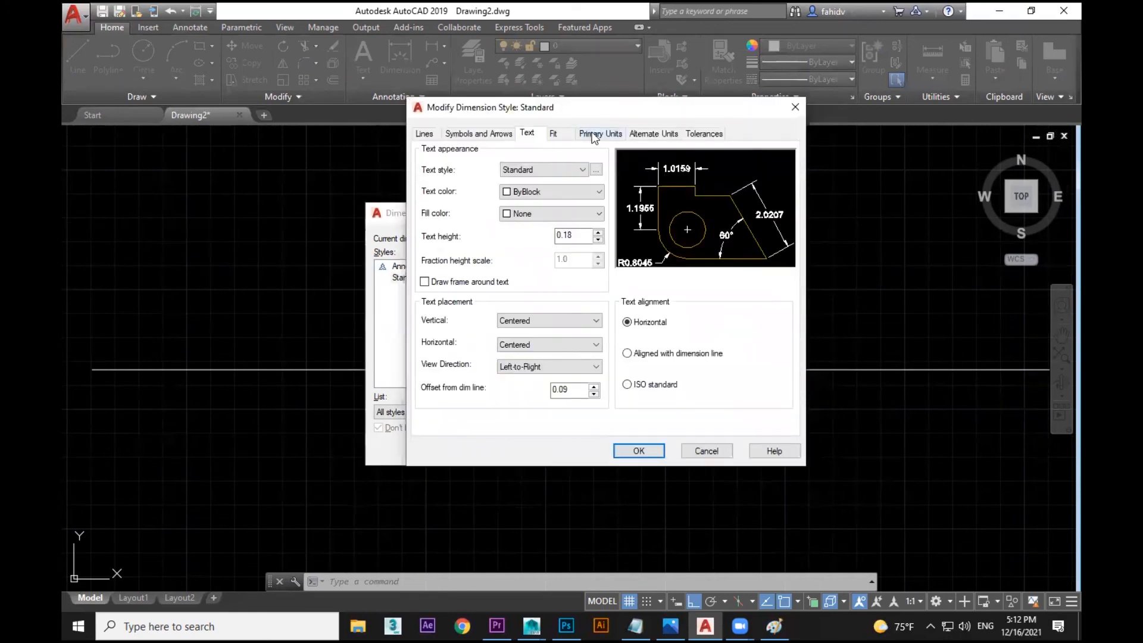
pyautogui.click(594, 134)
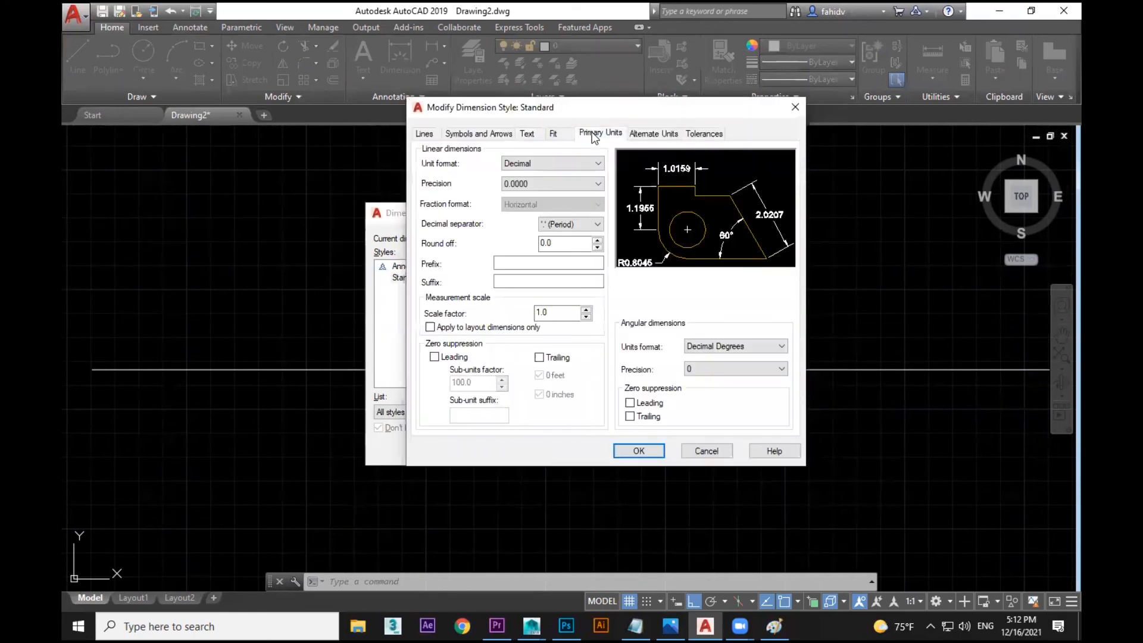
pyautogui.click(802, 106)
pyautogui.click(685, 311)
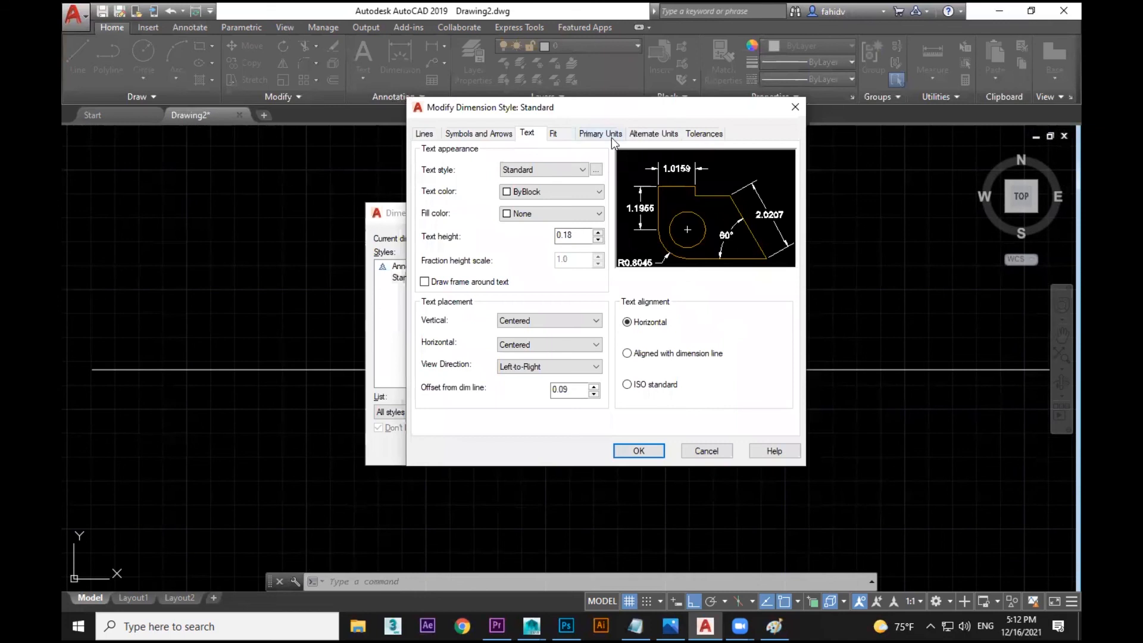
pyautogui.click(611, 138)
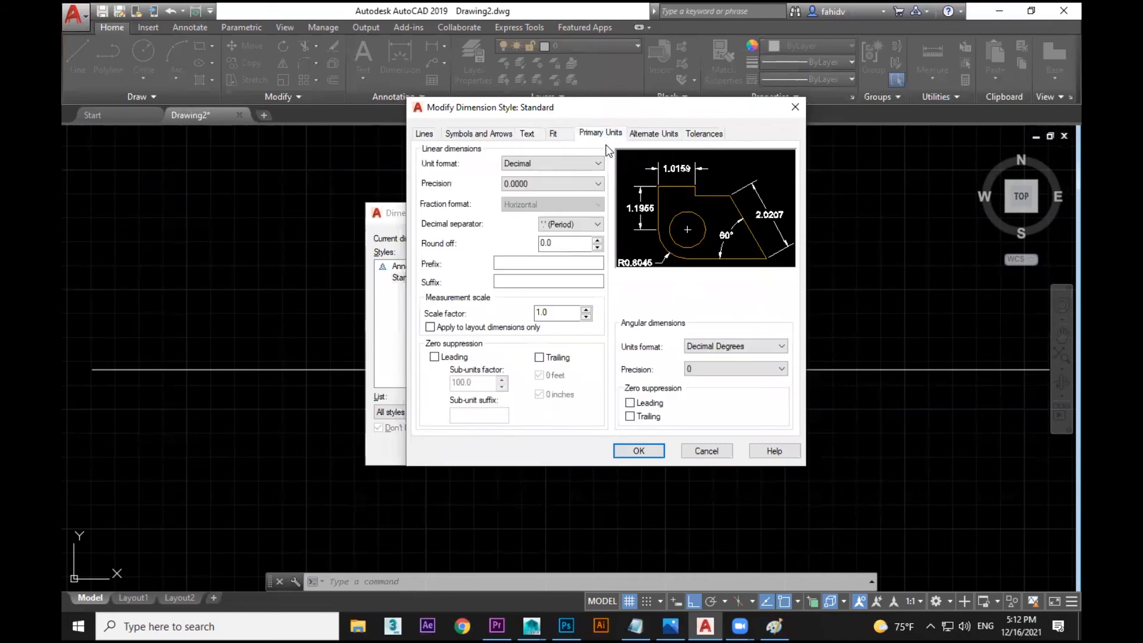
pyautogui.click(514, 166)
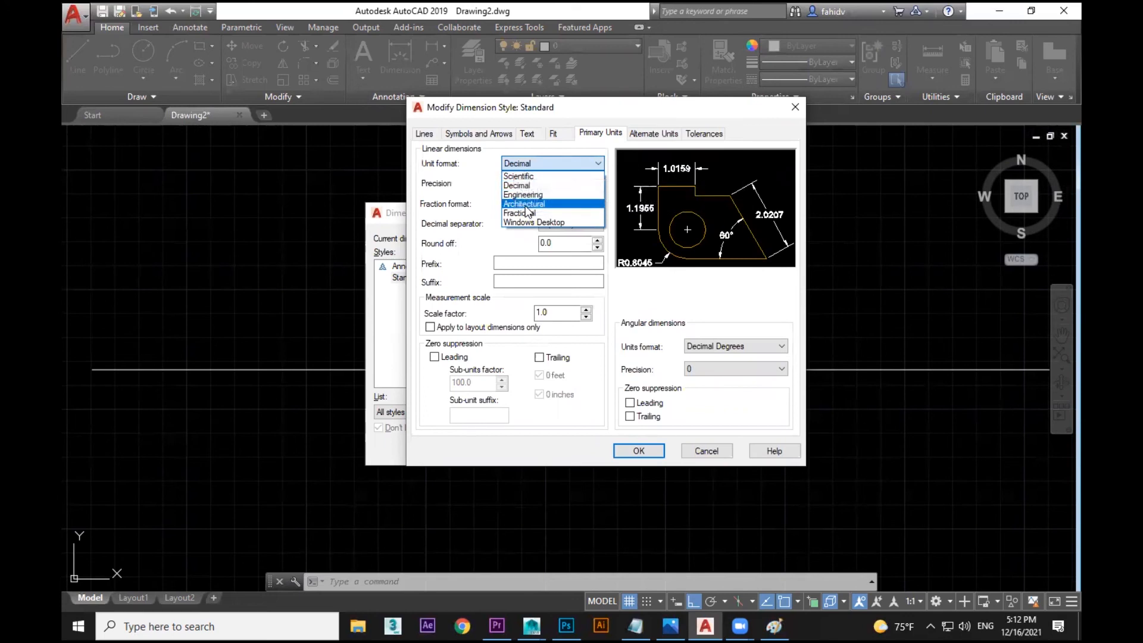
pyautogui.click(534, 185)
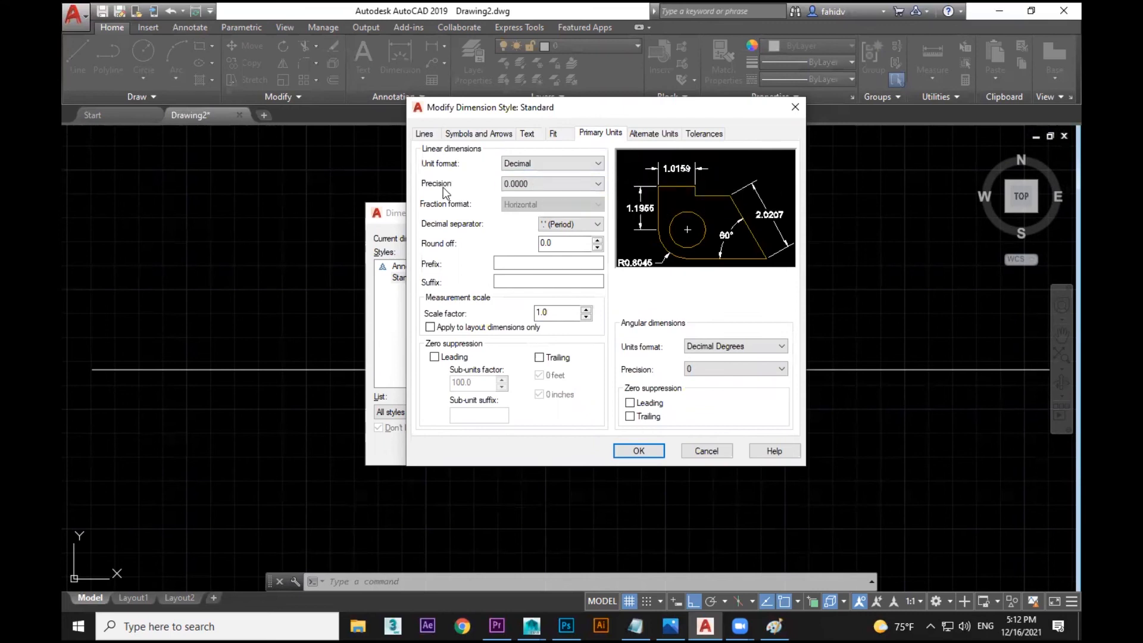
pyautogui.click(560, 185)
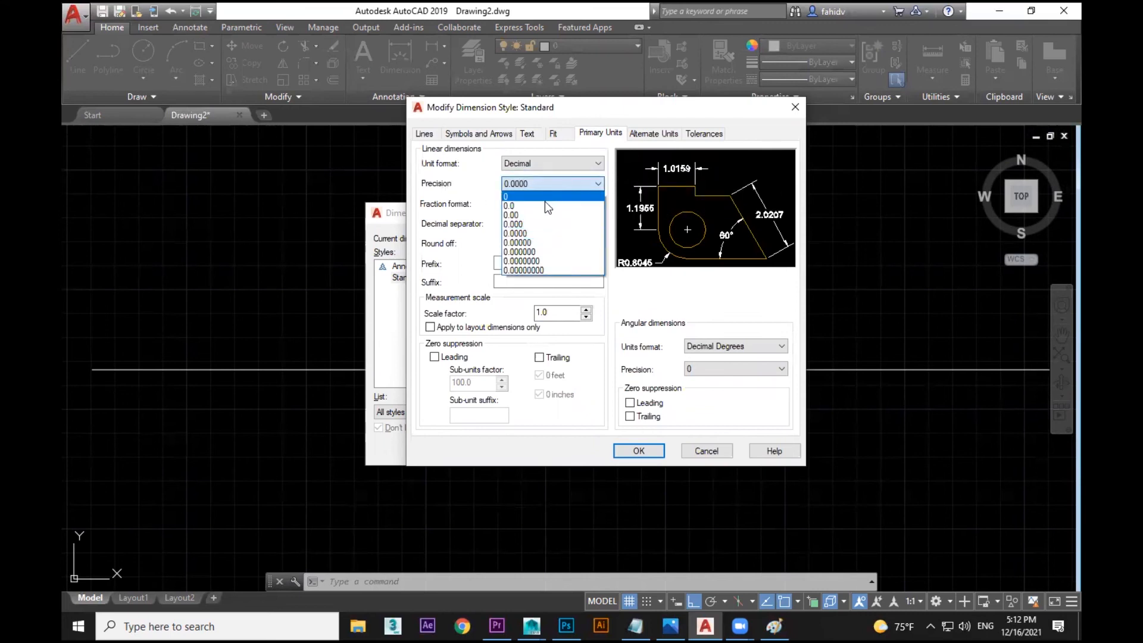
pyautogui.click(545, 202)
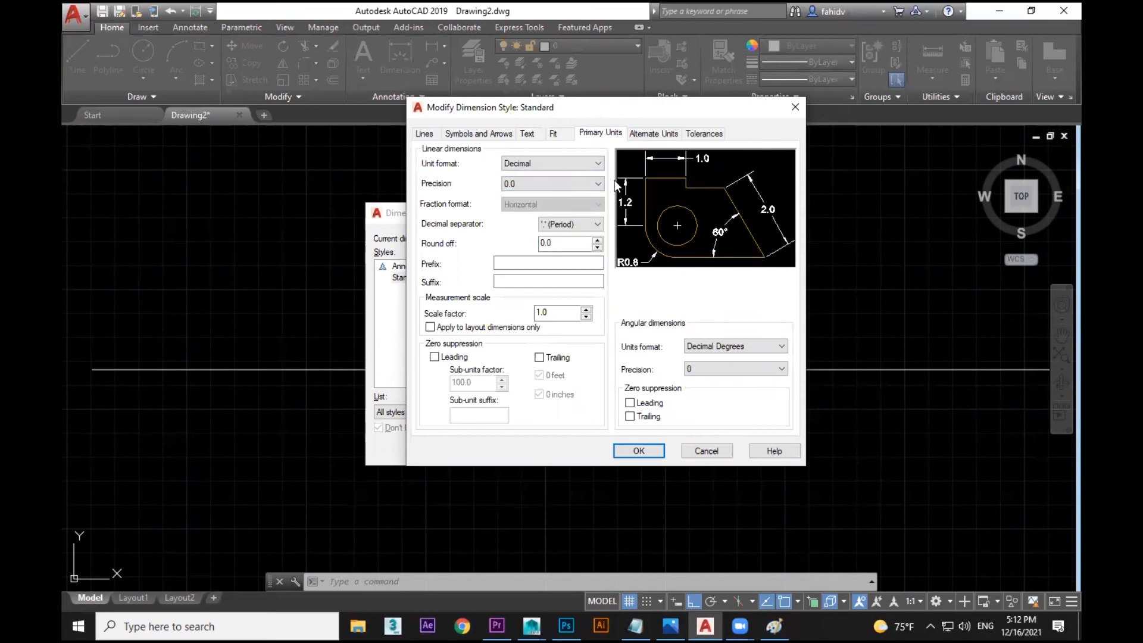
# Step: Set the Standard dimension style's text height to 1 and apply the style changes
pyautogui.click(534, 133)
pyautogui.moveTo(571, 113); pyautogui.dragTo(708, 119)
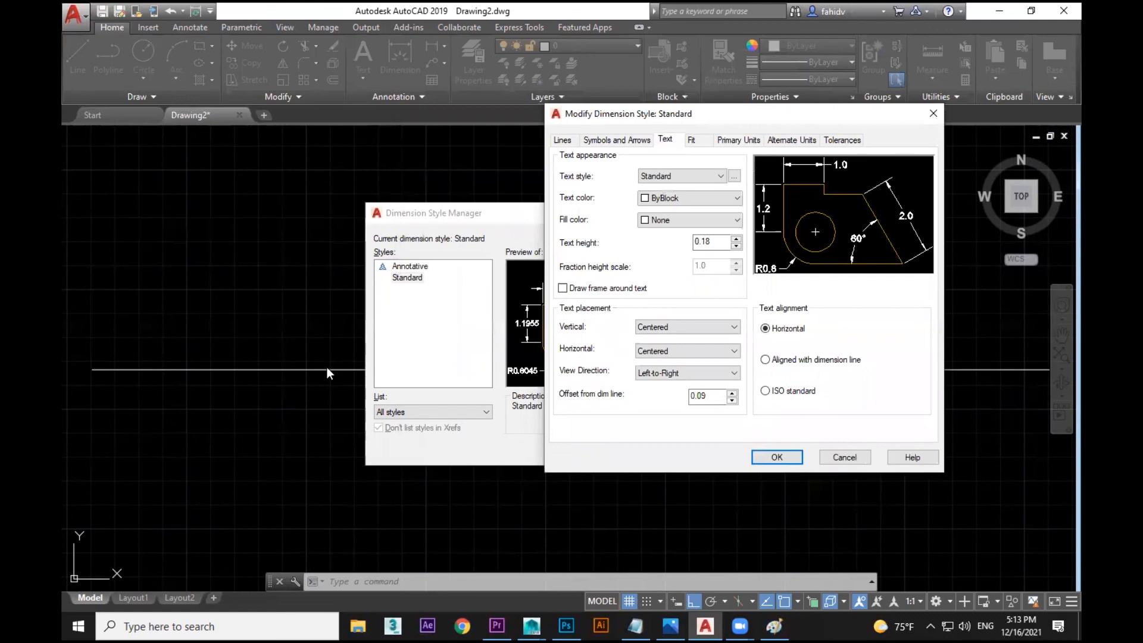
pyautogui.moveTo(719, 243); pyautogui.dragTo(662, 246)
pyautogui.write('1')
pyautogui.click(768, 456)
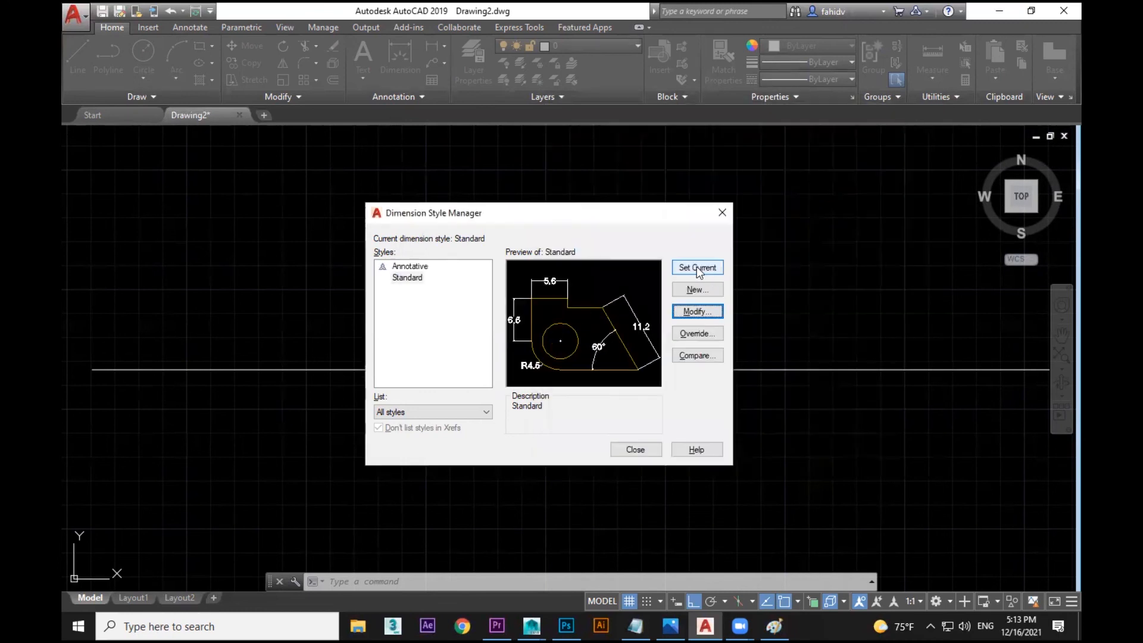
# Step: Review the Standard dimension style's primary units and text settings, then close the Dimension Style Manager
pyautogui.moveTo(632, 219); pyautogui.dragTo(956, 183)
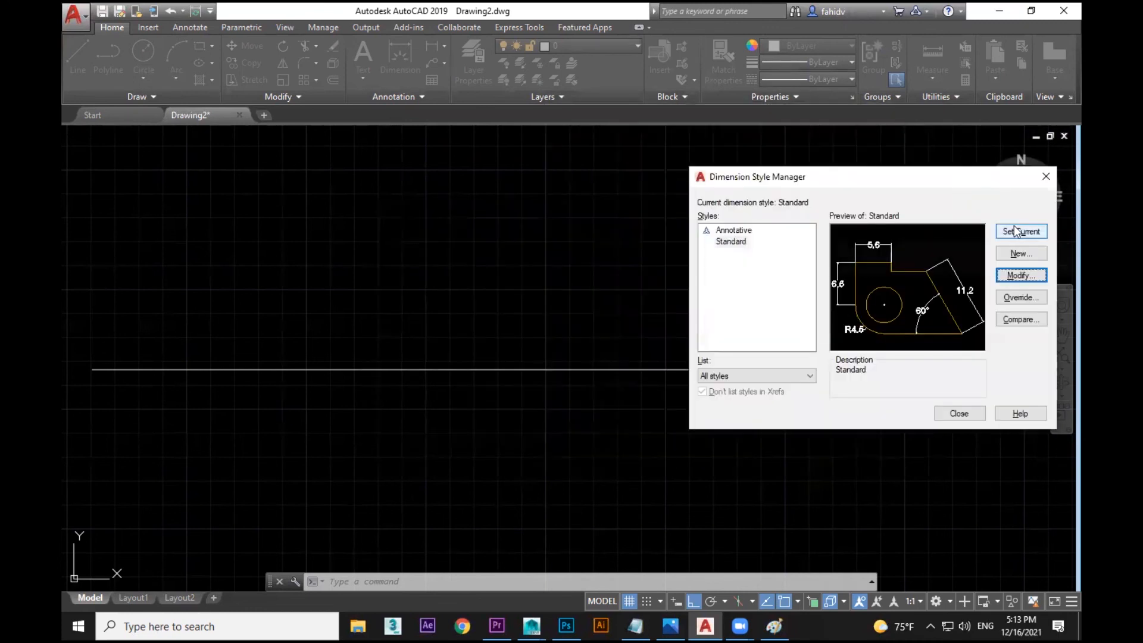
pyautogui.click(1019, 276)
pyautogui.click(738, 139)
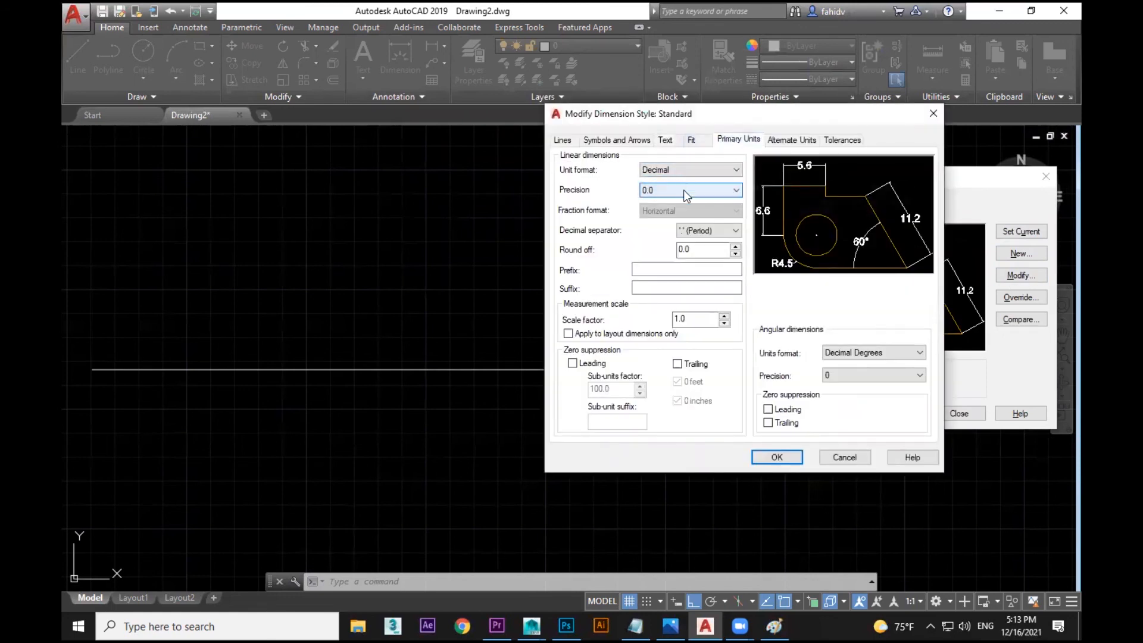
pyautogui.click(667, 141)
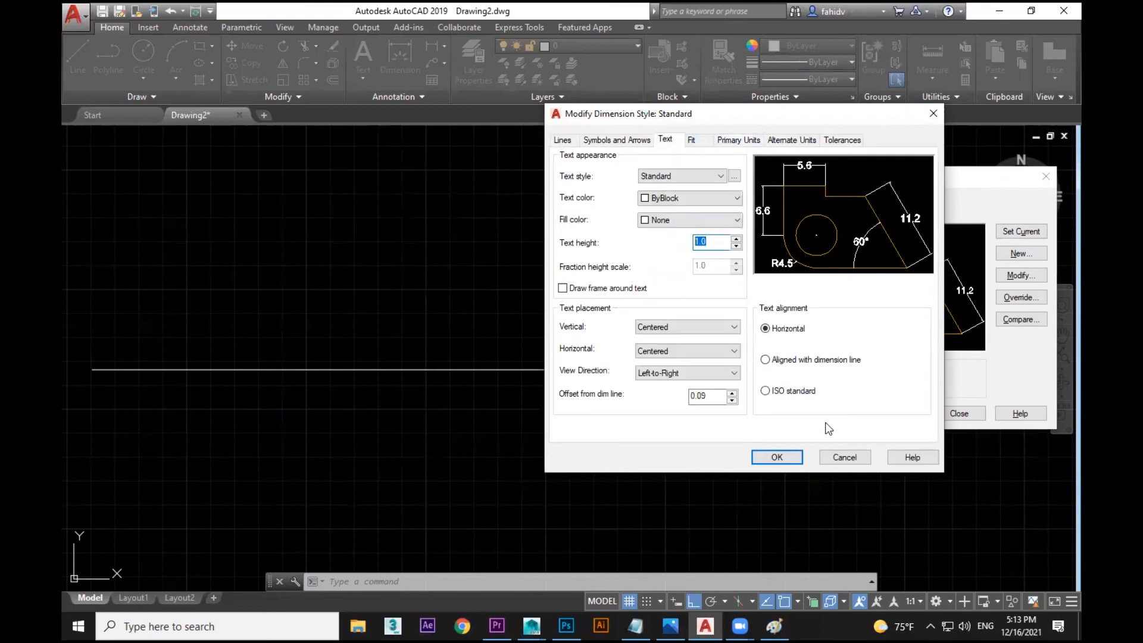
pyautogui.click(775, 458)
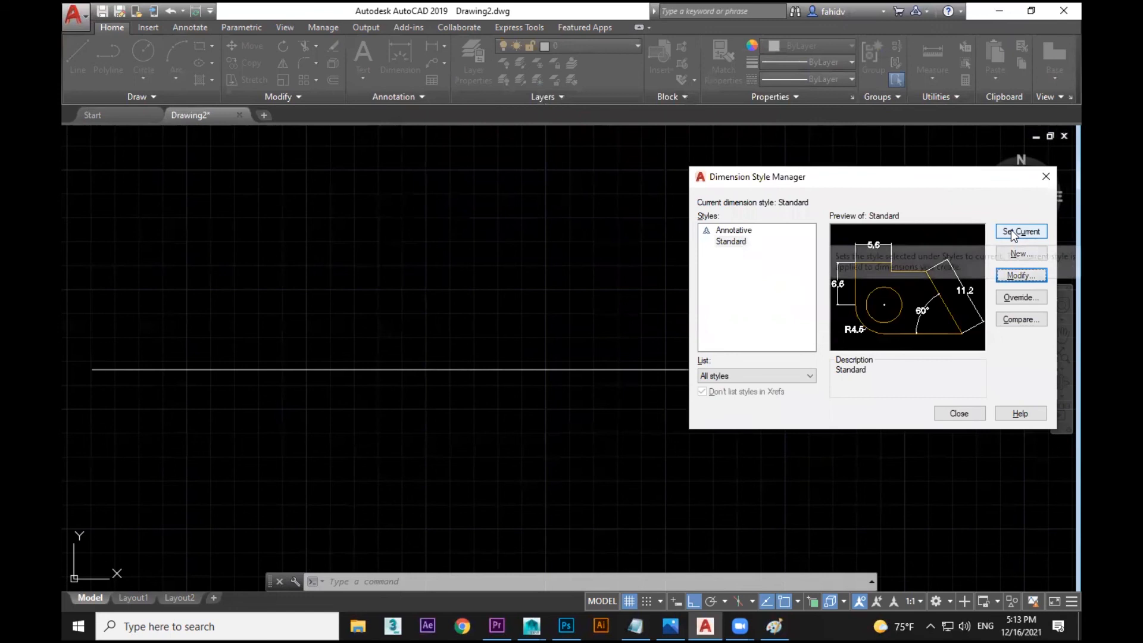
pyautogui.click(961, 414)
# Step: Dimension the horizontal line's length between its endpoints, placing the dimension above the line
pyautogui.scroll(-5, 326, 297)
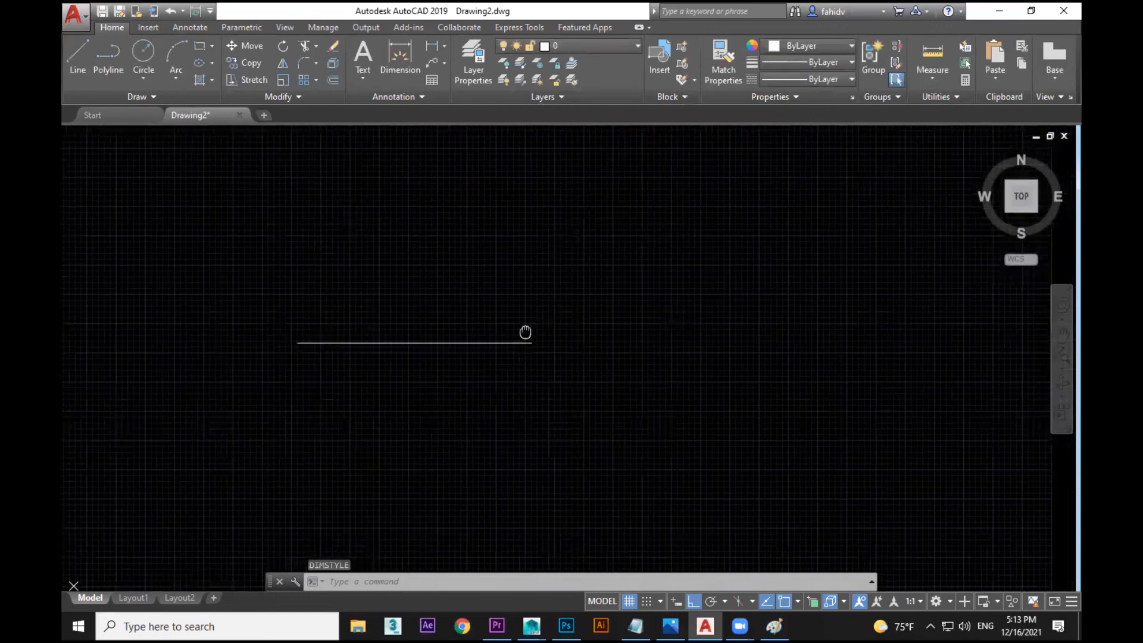
pyautogui.click(400, 54)
pyautogui.scroll(2, 344, 324)
pyautogui.click(187, 372)
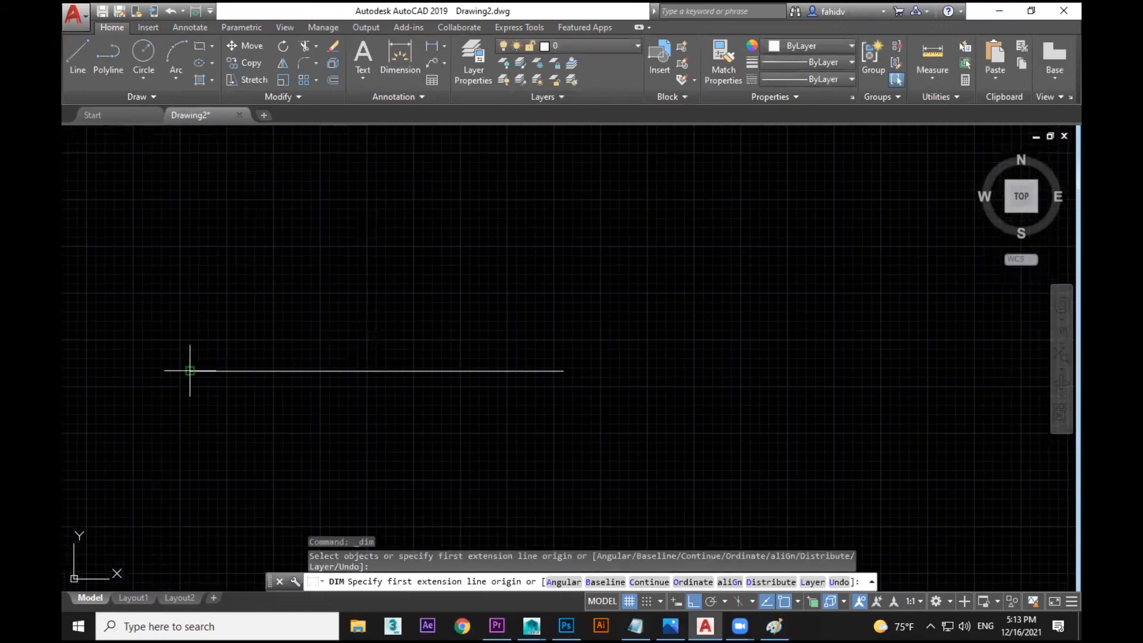
pyautogui.click(563, 370)
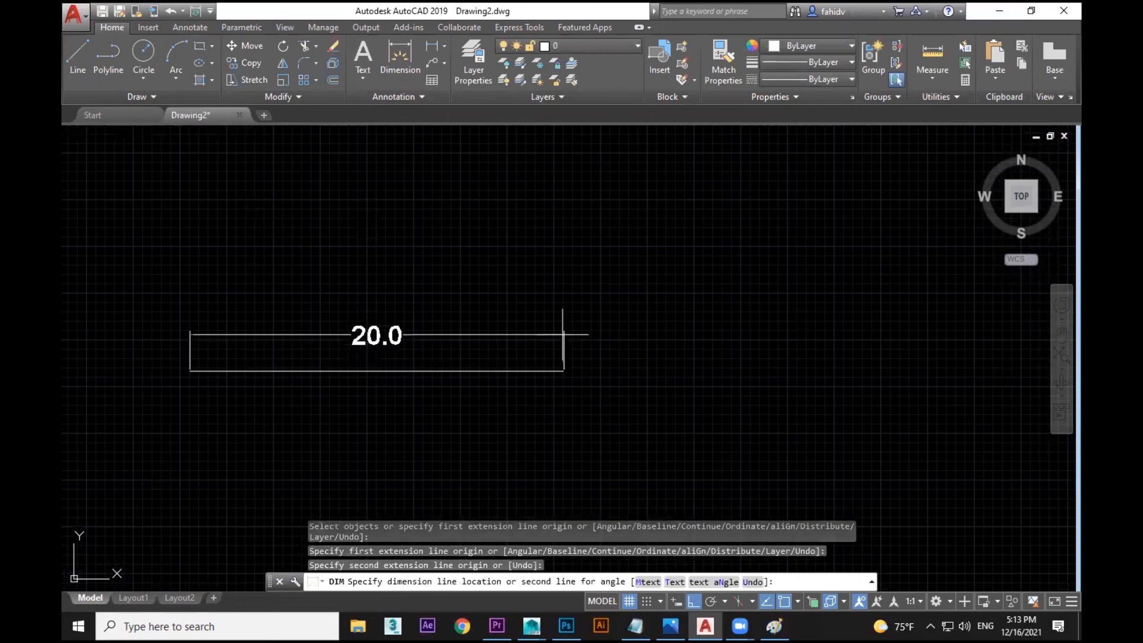
pyautogui.click(563, 279)
# Step: Draw a vertical line about 20 units long to the right of the dimensioned horizontal line
pyautogui.scroll(-2, 753, 339)
pyautogui.moveTo(752, 339); pyautogui.dragTo(383, 331, button='middle')
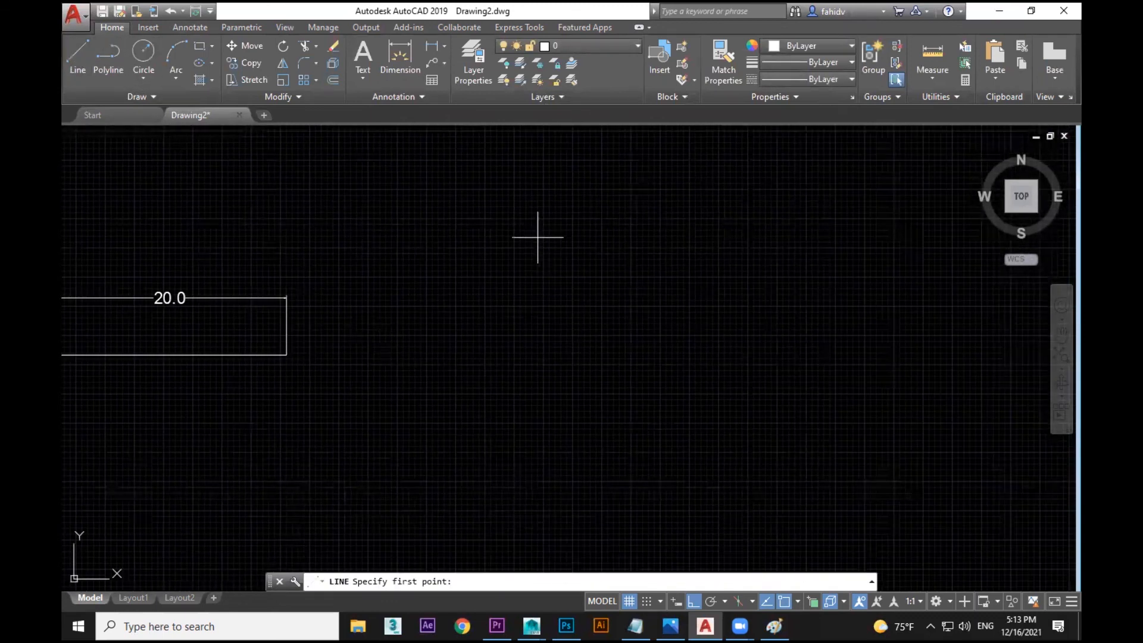
pyautogui.click(577, 231)
pyautogui.click(576, 465)
pyautogui.press('Escape')
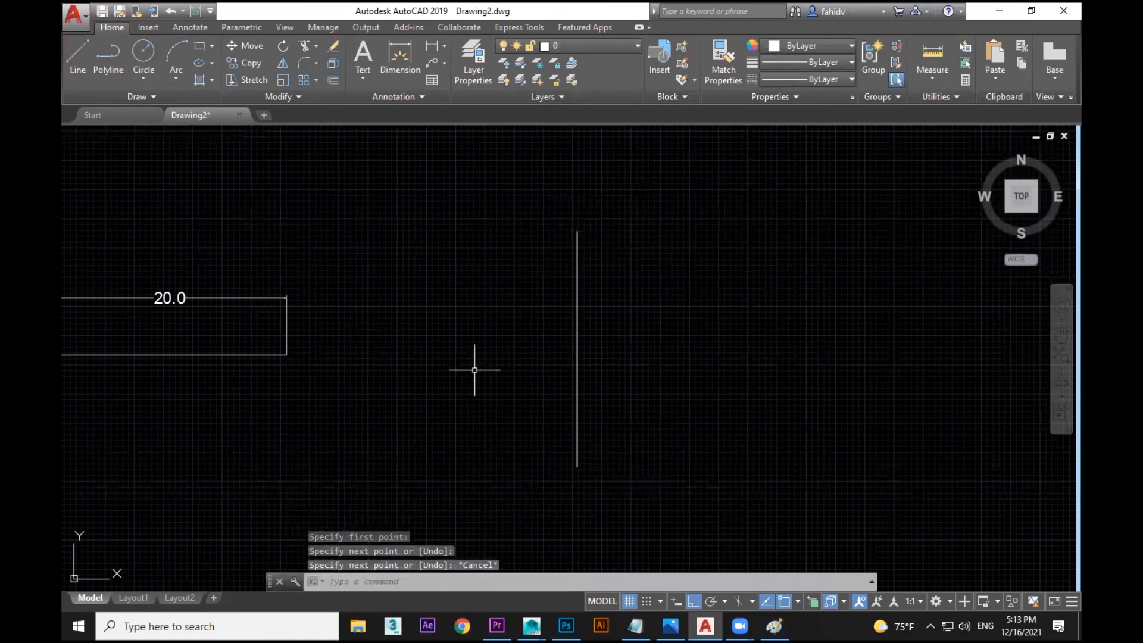
# Step: Dimension the new vertical line's length from end to end, placing the dimension on its right side
pyautogui.click(400, 54)
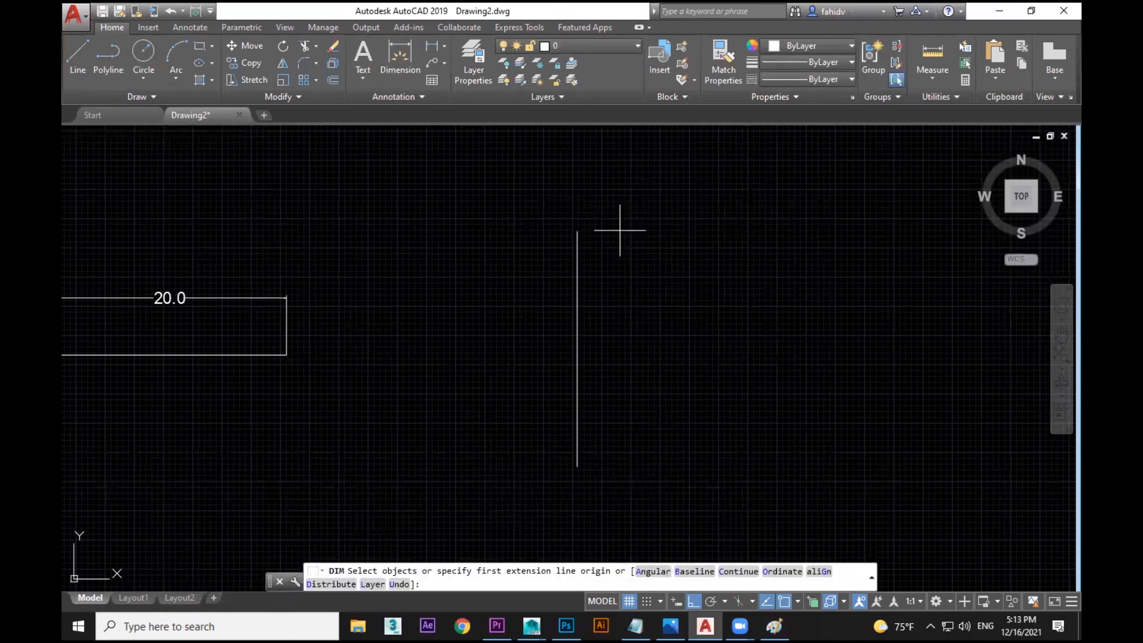
pyautogui.click(577, 230)
pyautogui.click(578, 466)
pyautogui.click(681, 462)
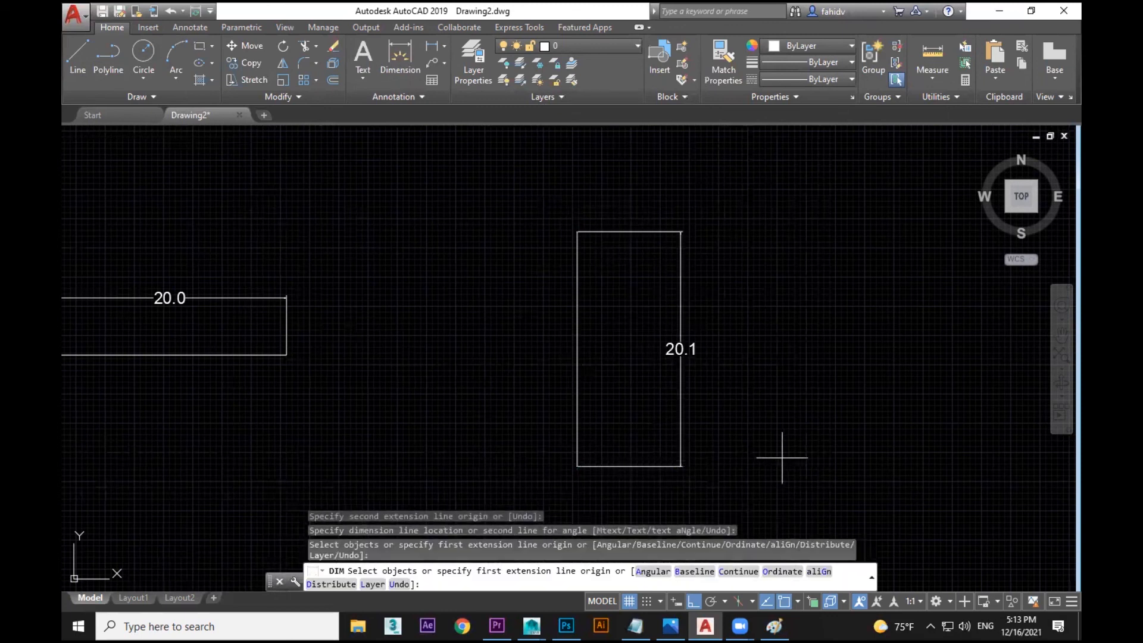
pyautogui.press('Escape')
# Step: Draw a vertical line exactly 50 units long to the right of the previous dimensioned vertical line
pyautogui.click(79, 57)
pyautogui.moveTo(781, 343); pyautogui.dragTo(574, 322, button='middle')
pyautogui.click(661, 167)
pyautogui.write('50')
pyautogui.press('Return')
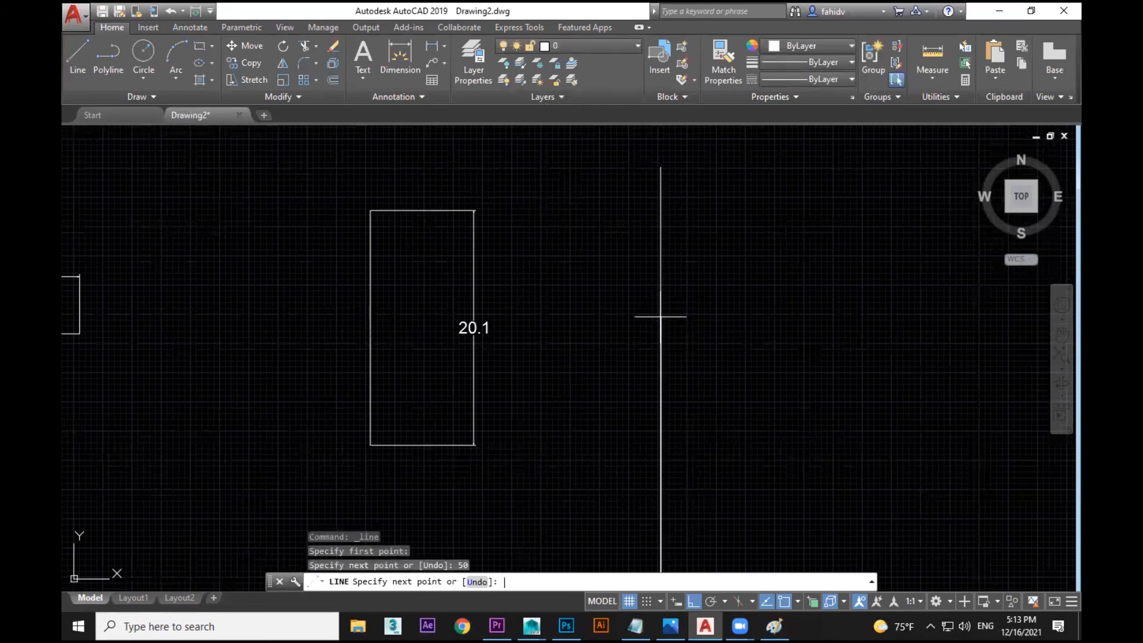
pyautogui.press('Escape')
# Step: Dimension the 50-unit vertical line's length, placing the dimension on its right side
pyautogui.scroll(-4, 749, 365)
pyautogui.scroll(-2, 750, 366)
pyautogui.moveTo(749, 365); pyautogui.dragTo(550, 329, button='middle')
pyautogui.click(400, 57)
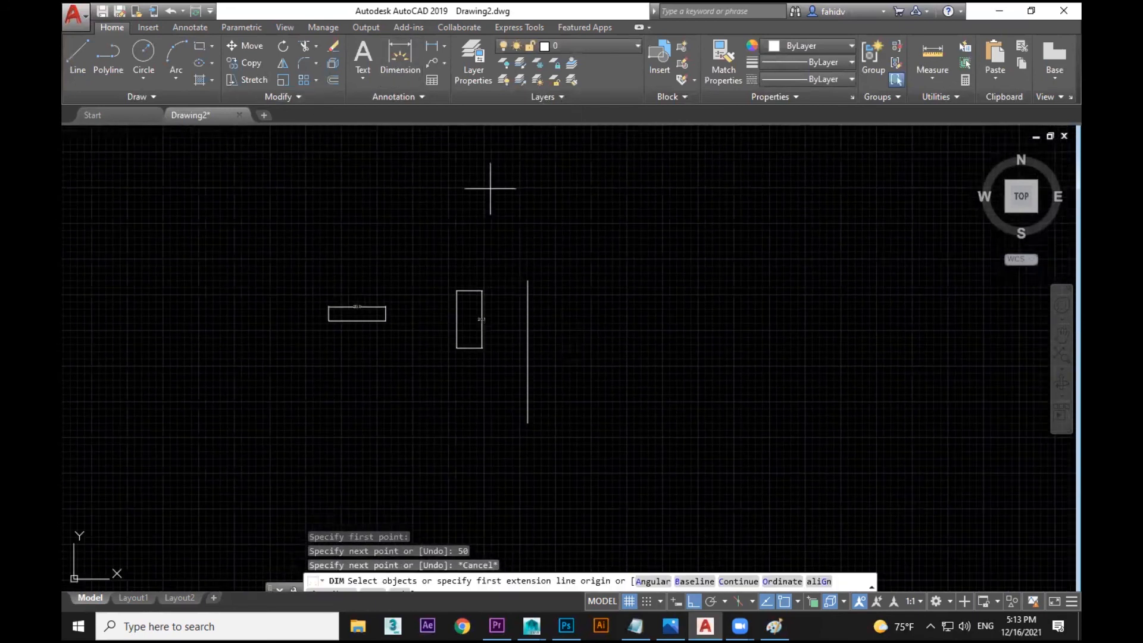
pyautogui.click(527, 280)
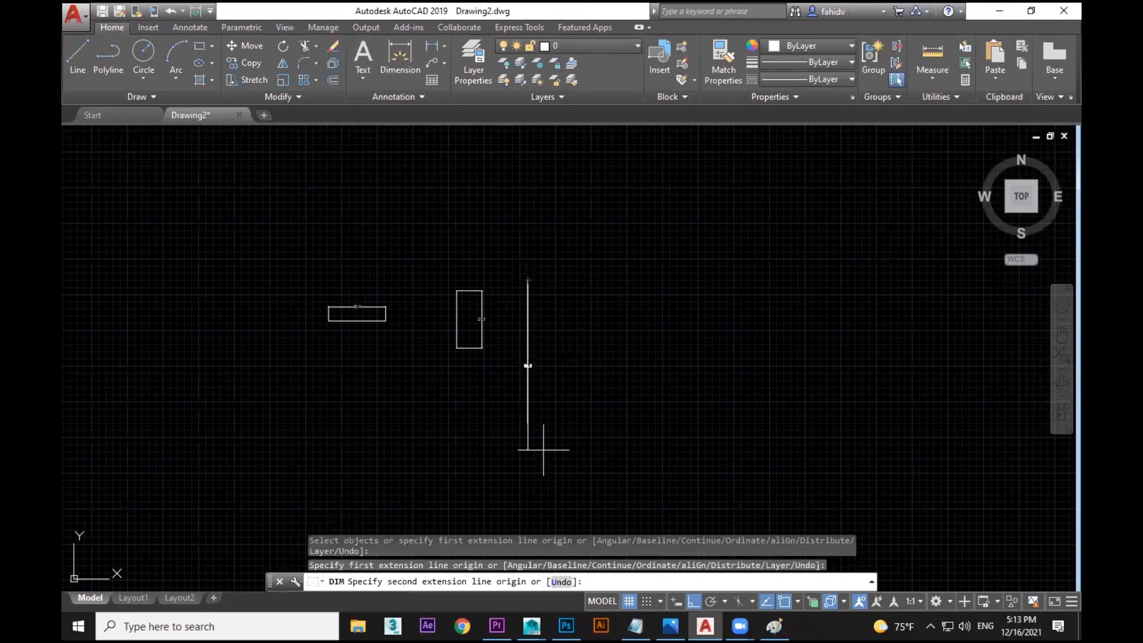
pyautogui.click(528, 422)
pyautogui.click(568, 415)
pyautogui.scroll(4, 577, 404)
pyautogui.press('Escape')
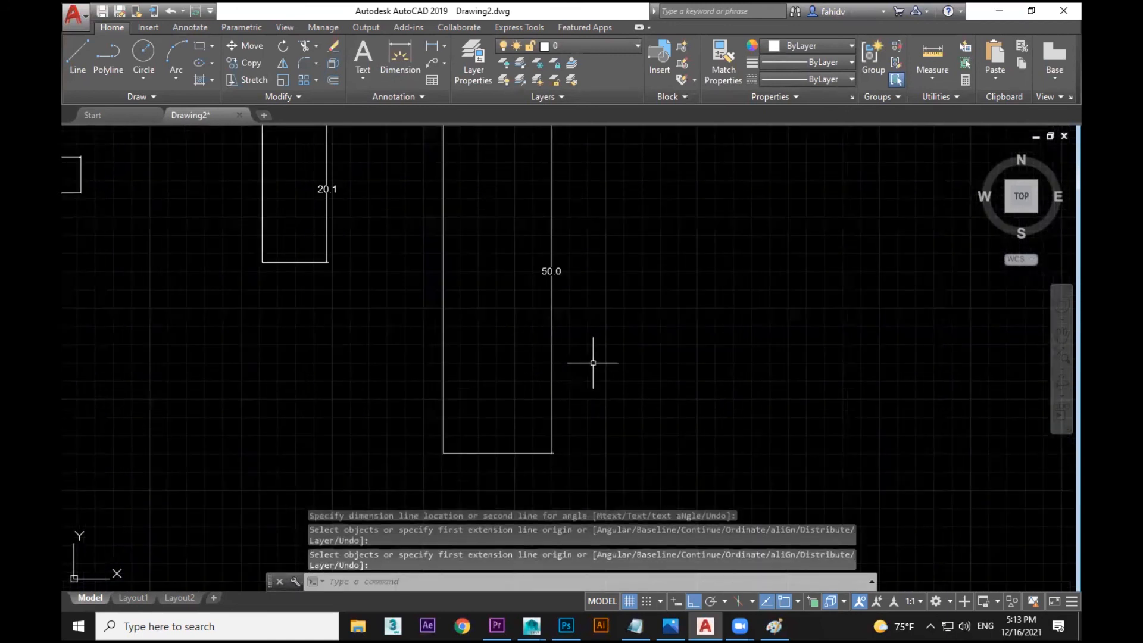
# Step: Check the length type, precision and insertion scale in the drawing units settings, and leave them without changes
pyautogui.scroll(-2, 701, 381)
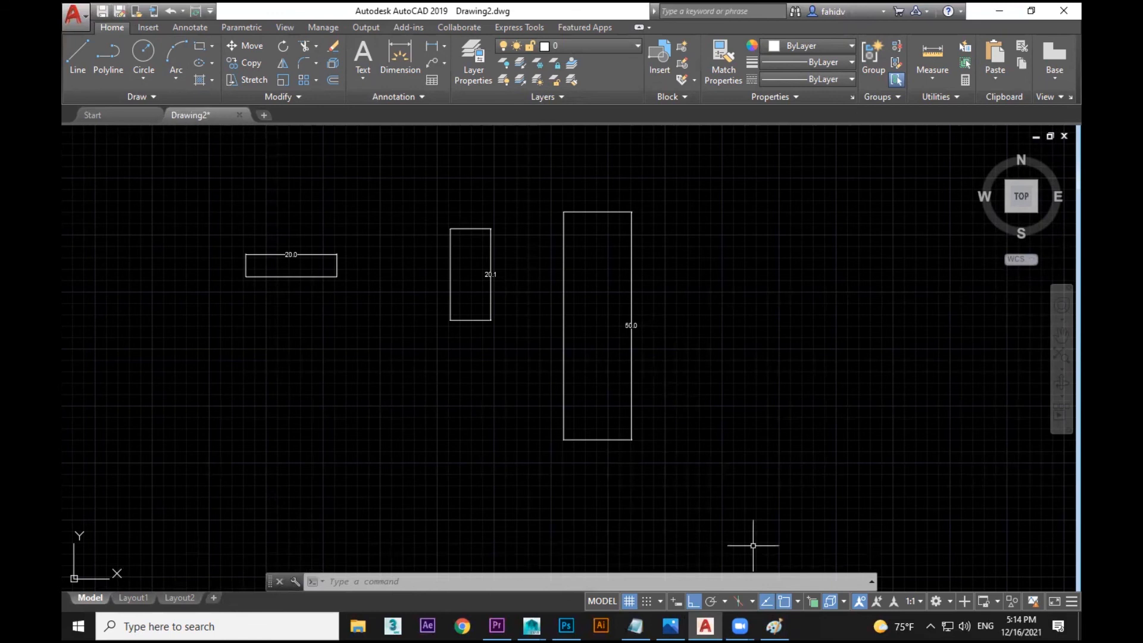
pyautogui.scroll(2, 400, 276)
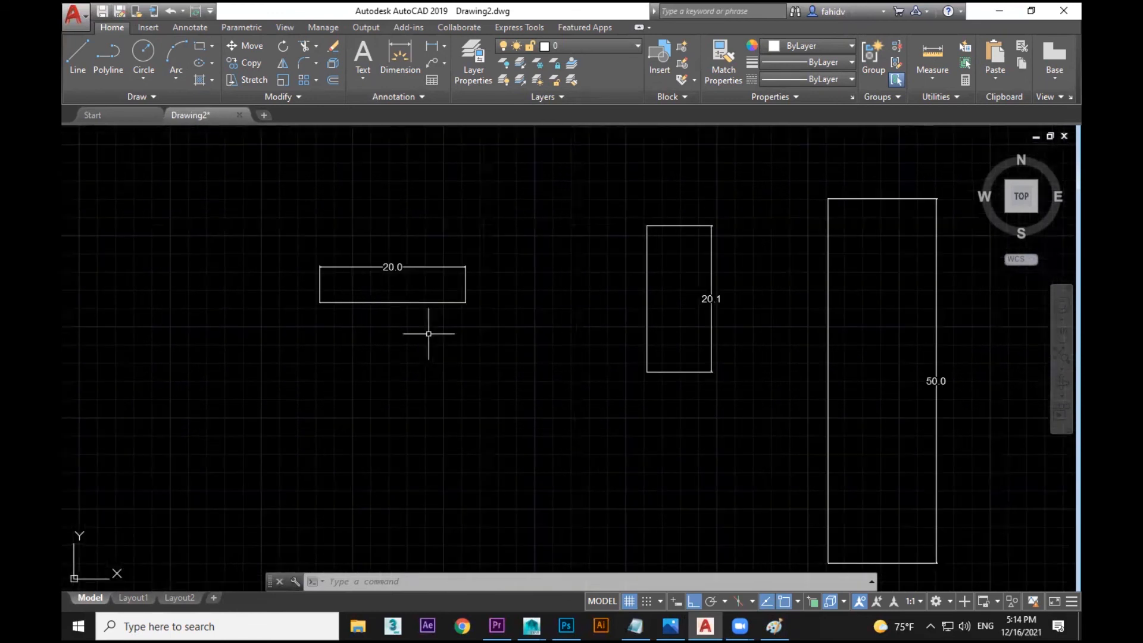
pyautogui.press('Escape')
pyautogui.press('Escape')
pyautogui.write('units')
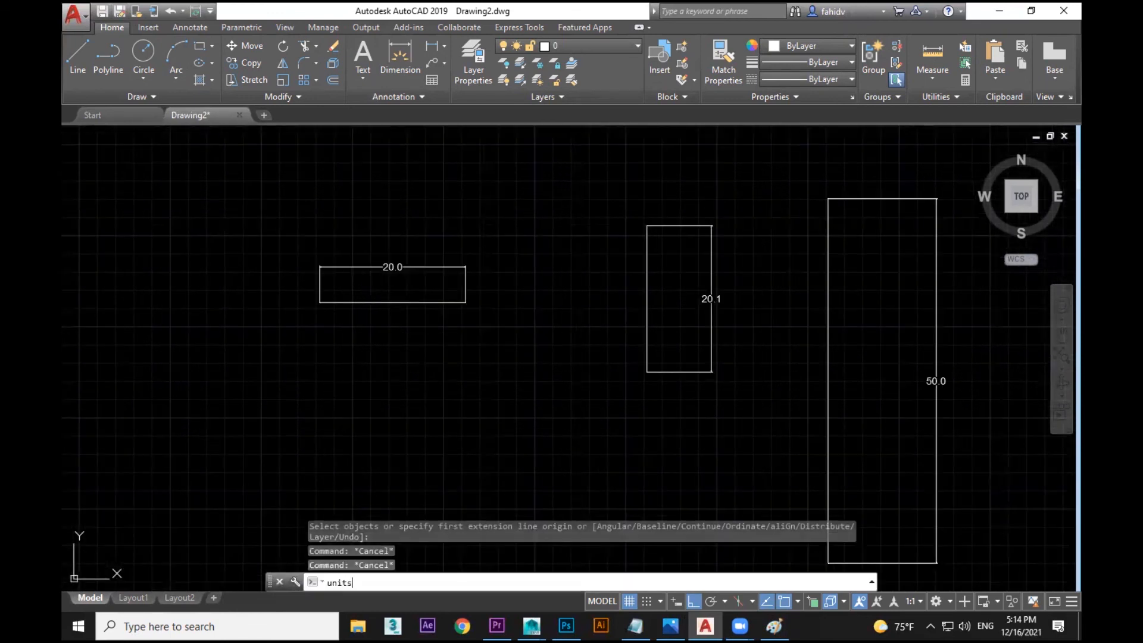
pyautogui.press('Return')
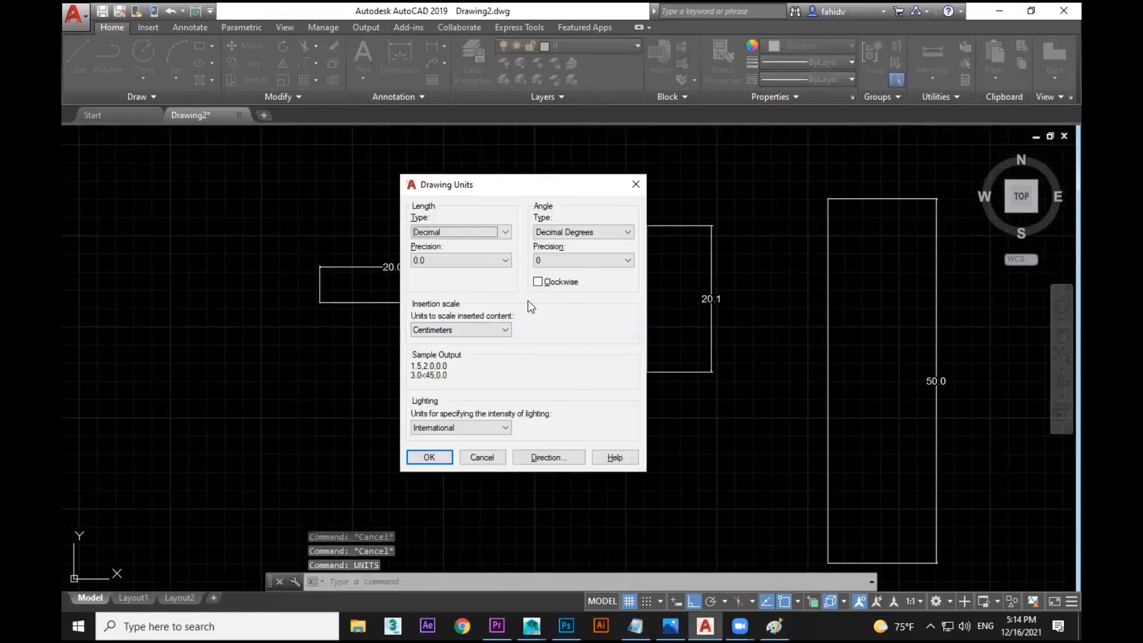
pyautogui.click(489, 459)
# Step: Open the dimension styles with the D command, review the Standard style's text and primary units settings, and close without changes
pyautogui.moveTo(146, 508); pyautogui.dragTo(238, 442, button='middle')
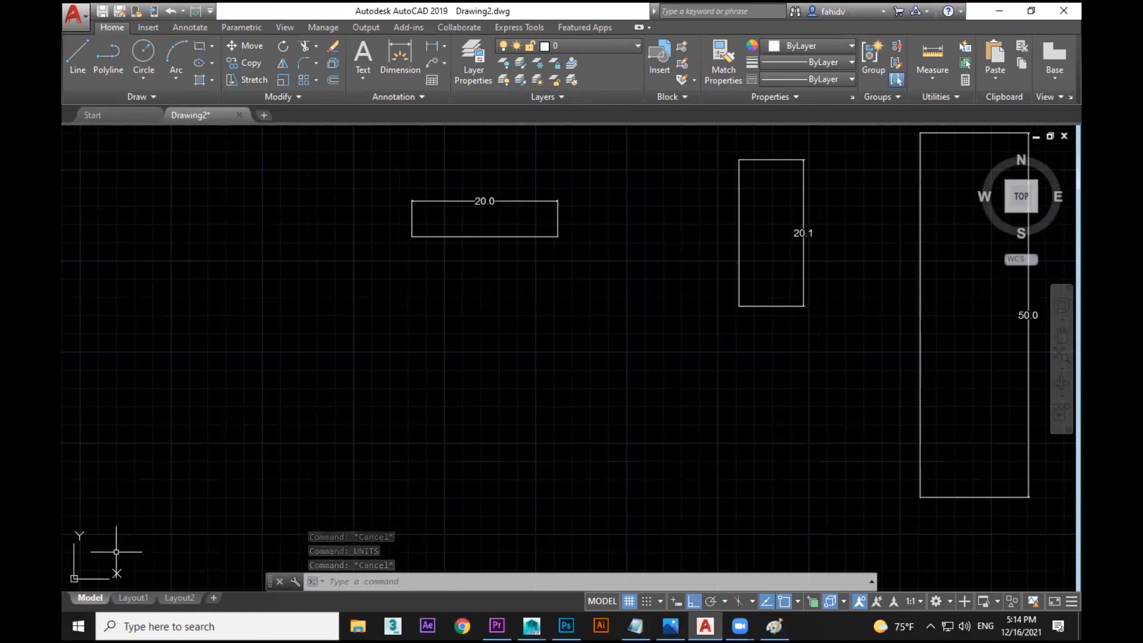
pyautogui.moveTo(417, 392); pyautogui.dragTo(319, 449, button='middle')
pyautogui.moveTo(488, 341); pyautogui.dragTo(444, 382, button='middle')
pyautogui.press('Escape')
pyautogui.press('Escape')
pyautogui.press('Escape')
pyautogui.moveTo(610, 273); pyautogui.dragTo(533, 337, button='middle')
pyautogui.write('d')
pyautogui.press('Return')
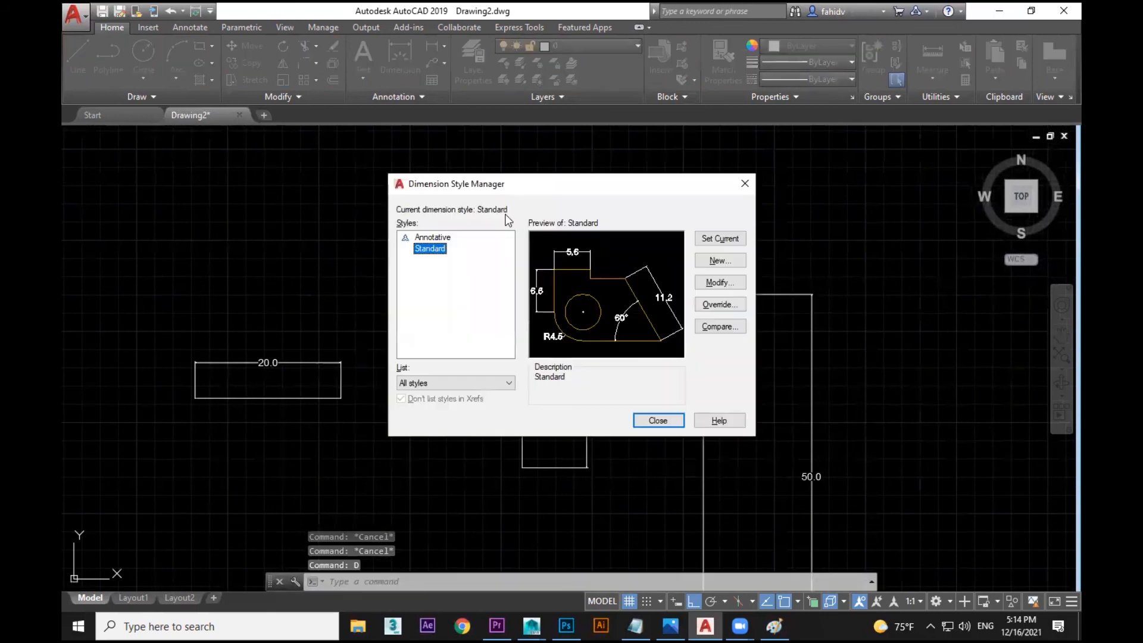
pyautogui.click(731, 280)
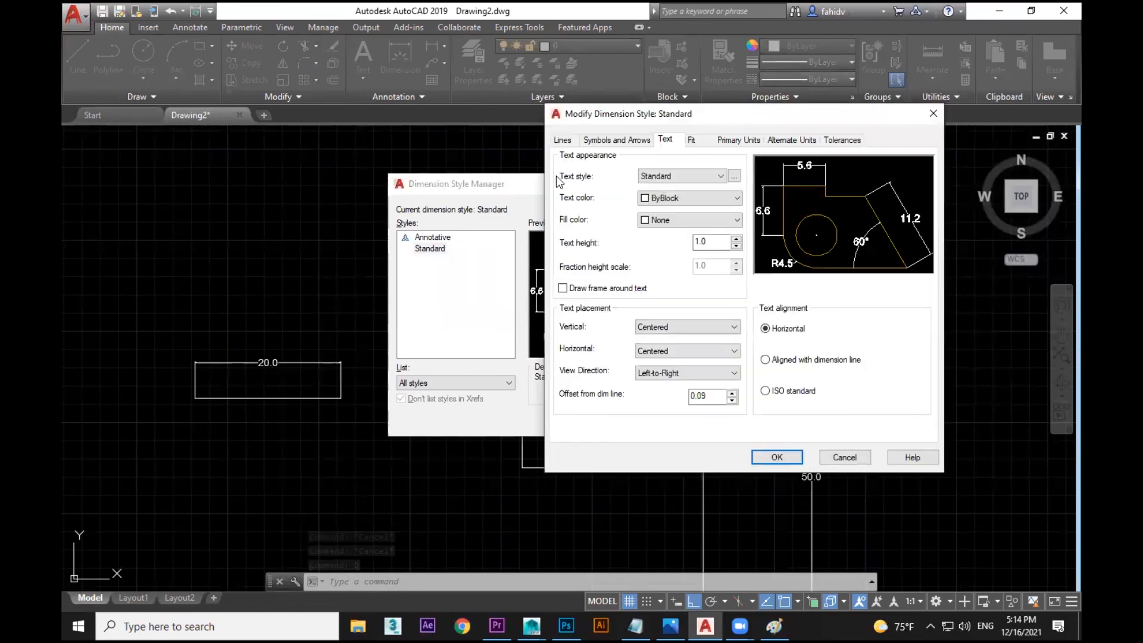
pyautogui.click(743, 141)
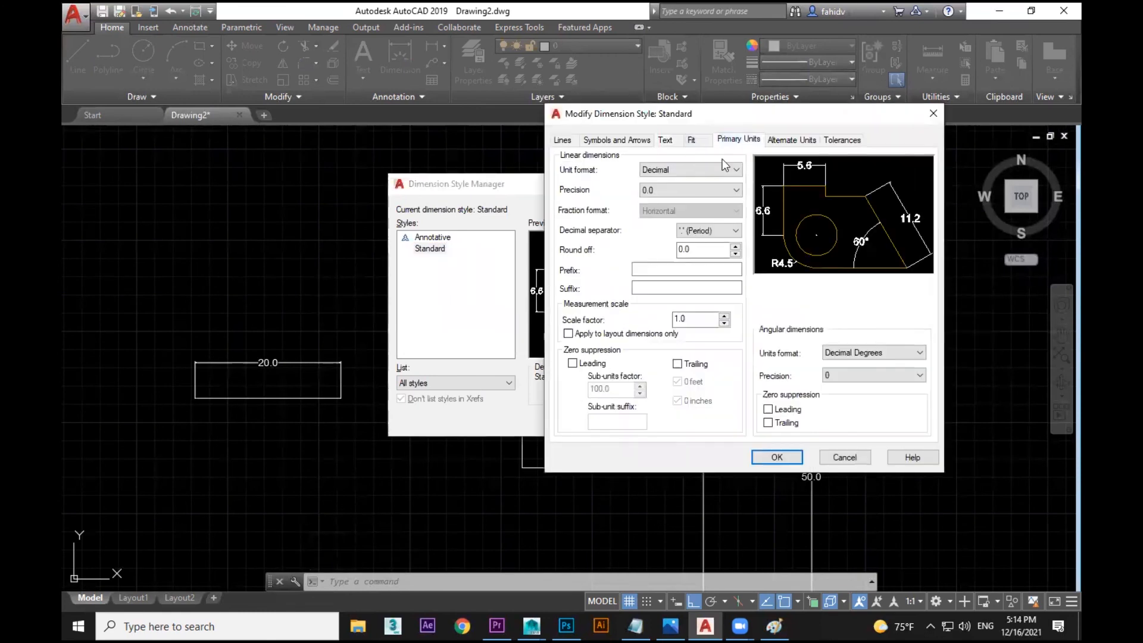
pyautogui.click(670, 141)
pyautogui.click(933, 113)
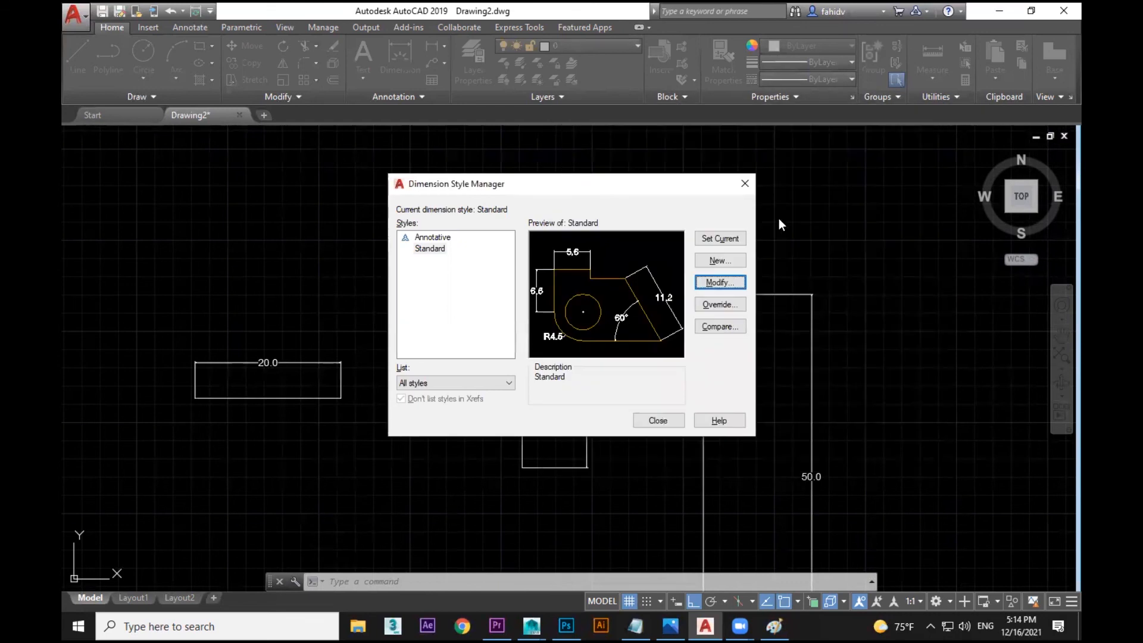
pyautogui.click(747, 184)
pyautogui.scroll(-2, 742, 319)
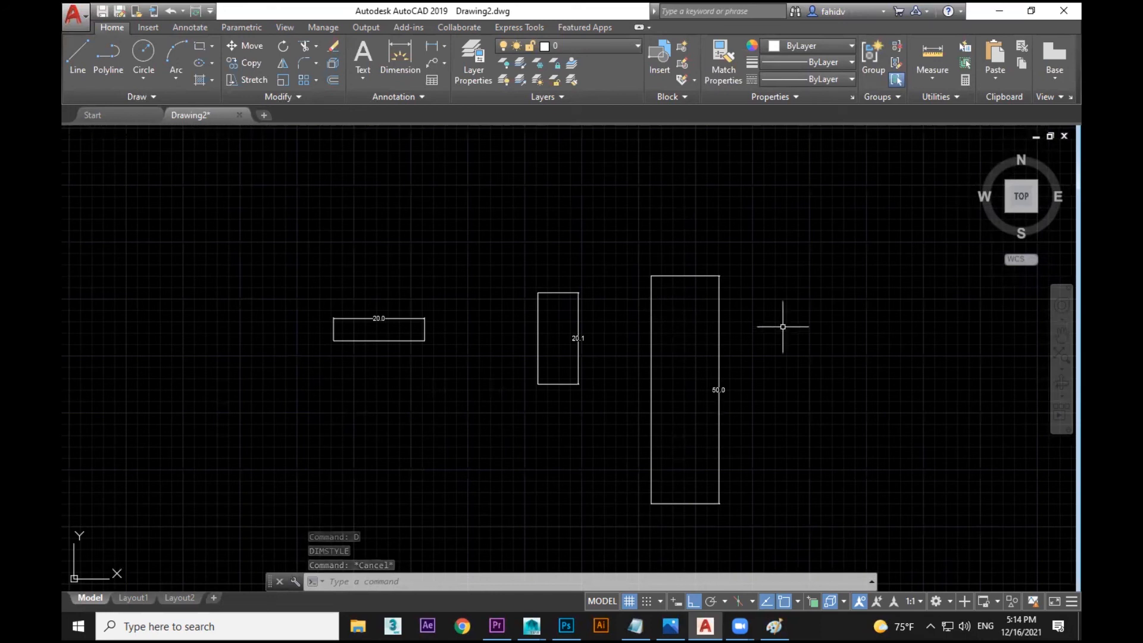
pyautogui.moveTo(783, 327); pyautogui.dragTo(707, 317, button='middle')
pyautogui.scroll(-6, 708, 317)
pyautogui.scroll(8, 708, 317)
pyautogui.scroll(-5, 707, 317)
pyautogui.scroll(4, 708, 318)
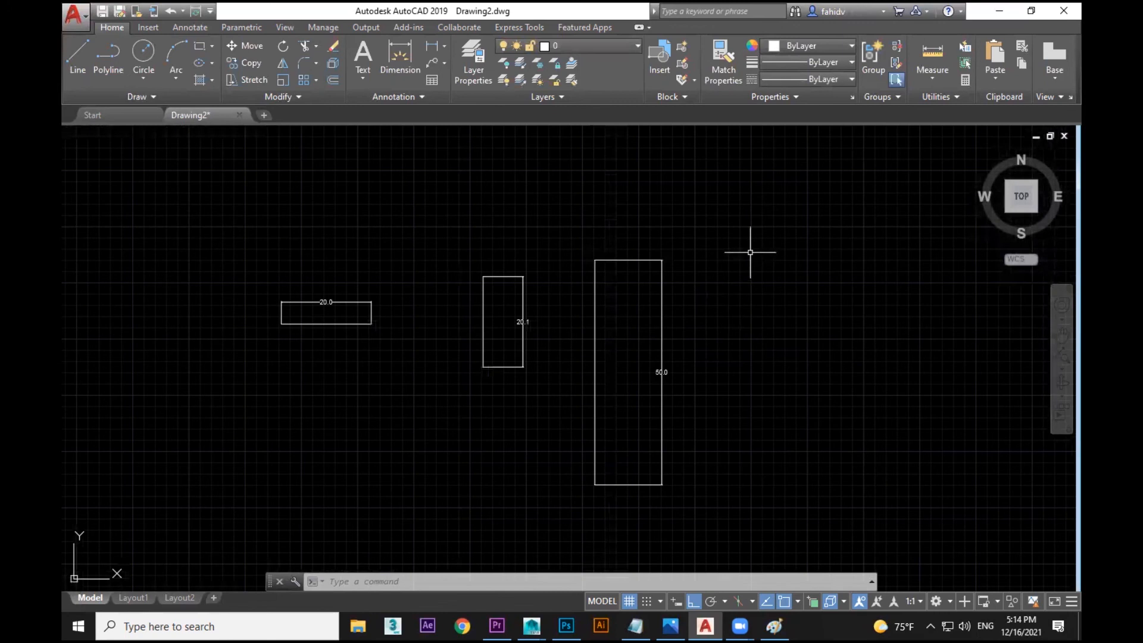
pyautogui.moveTo(749, 253); pyautogui.dragTo(952, 290, button='middle')
pyautogui.moveTo(314, 232)
pyautogui.mouseDown(button='middle')
pyautogui.moveTo(487, 238)
pyautogui.moveTo(83, 214)
pyautogui.mouseUp(button='middle')
pyautogui.moveTo(618, 244)
pyautogui.mouseDown(button='middle')
pyautogui.moveTo(641, 250)
pyautogui.moveTo(547, 243)
pyautogui.mouseUp(button='middle')
pyautogui.scroll(-4, 619, 403)
pyautogui.scroll(4, 635, 401)
pyautogui.scroll(-5, 638, 405)
pyautogui.scroll(5, 628, 403)
pyautogui.moveTo(638, 400); pyautogui.dragTo(733, 314, button='middle')
pyautogui.scroll(-4, 653, 334)
pyautogui.moveTo(474, 375); pyautogui.dragTo(426, 386, button='middle')
pyautogui.scroll(2, 662, 318)
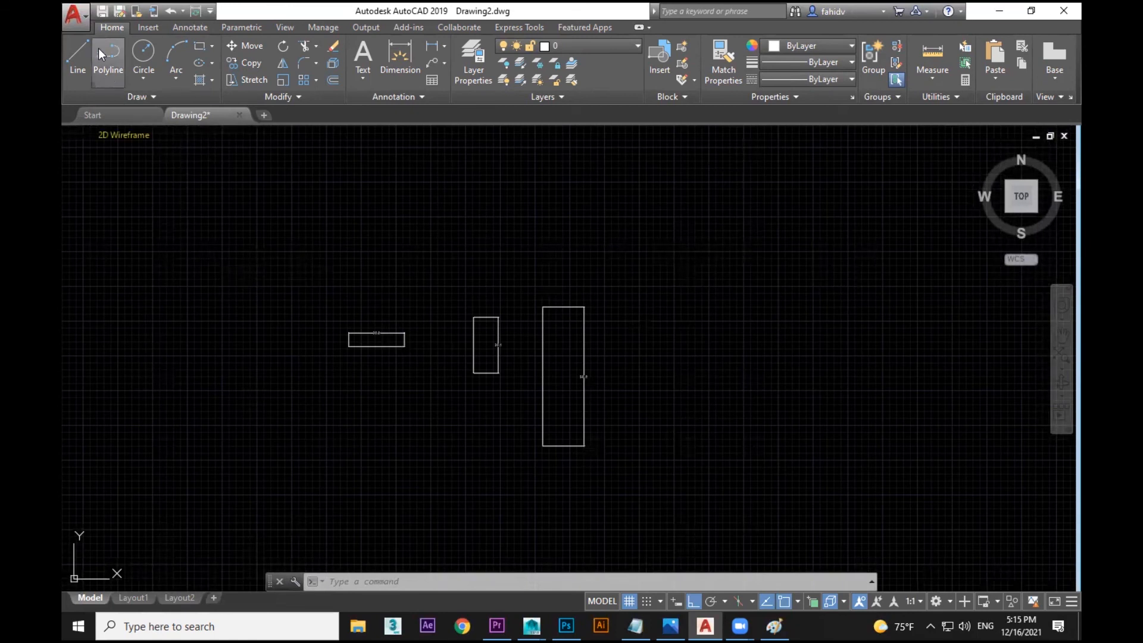
# Step: Draw an upright rectangle above and left of the dimensioned lines, and a circle above the two vertical lines
pyautogui.click(199, 46)
pyautogui.click(196, 190)
pyautogui.click(280, 308)
pyautogui.click(143, 53)
pyautogui.click(515, 223)
pyautogui.click(564, 266)
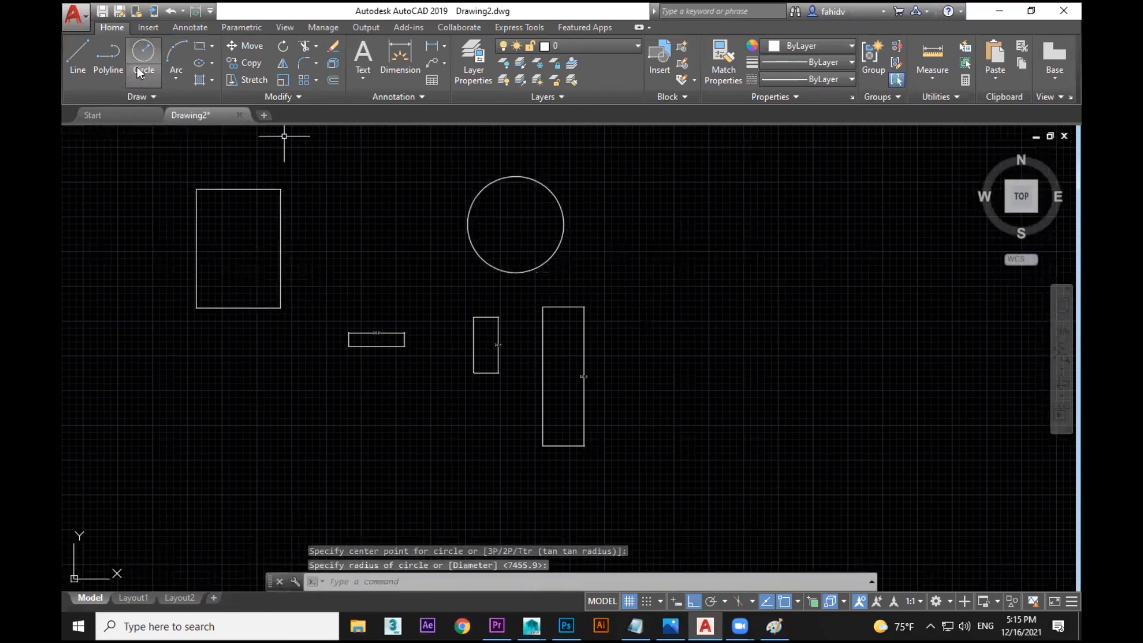
# Step: Draw a stepped chain of four horizontal and vertical line segments descending to the right of the circle
pyautogui.click(78, 54)
pyautogui.click(623, 235)
pyautogui.click(765, 236)
pyautogui.click(765, 394)
pyautogui.click(891, 394)
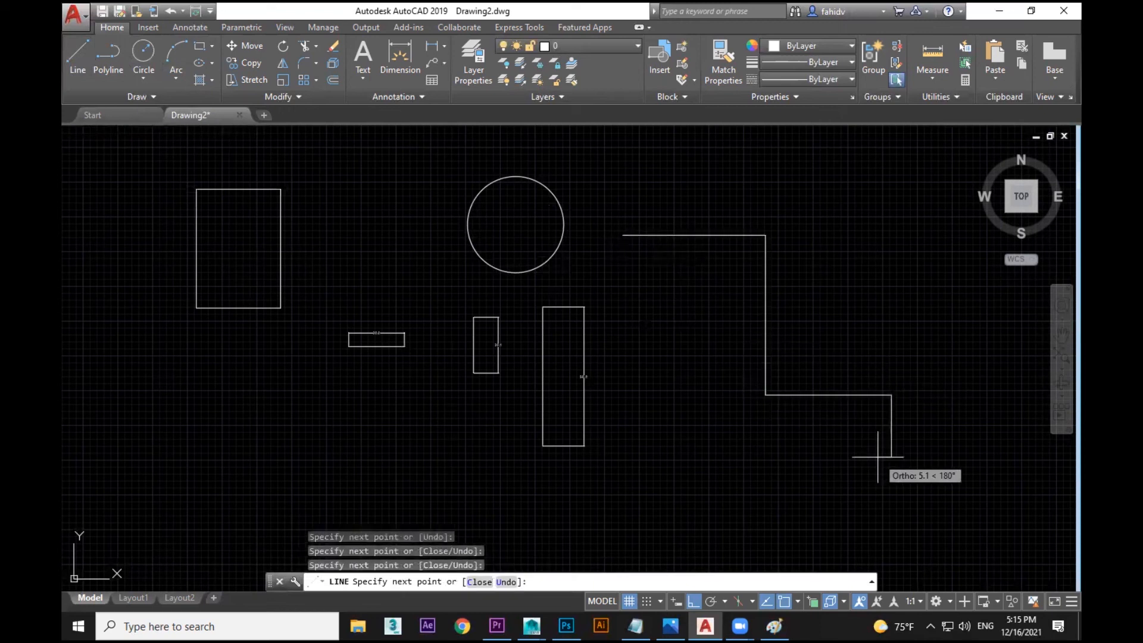
pyautogui.click(880, 454)
pyautogui.press('Escape')
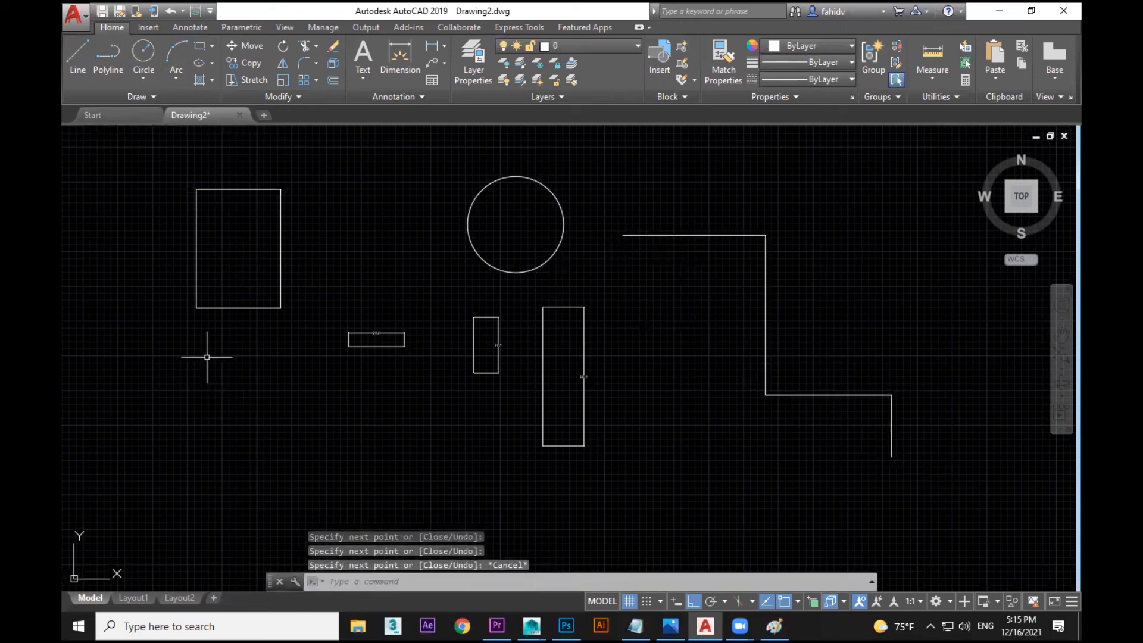